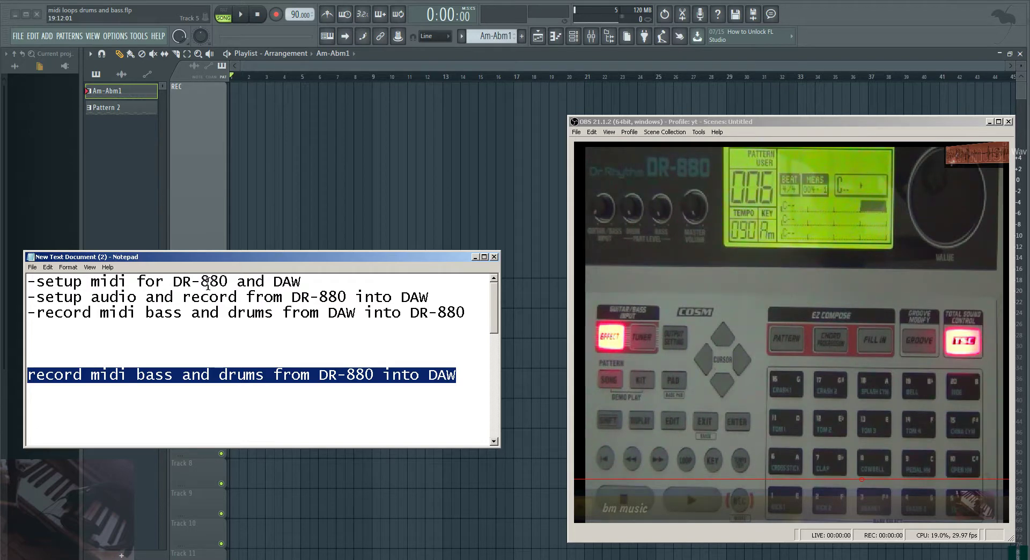
Review the three notes on MIDI setup, audio setup and recording bass and drums from the DAW into the DR-880.
left_click_drag(303, 280, 36, 280)
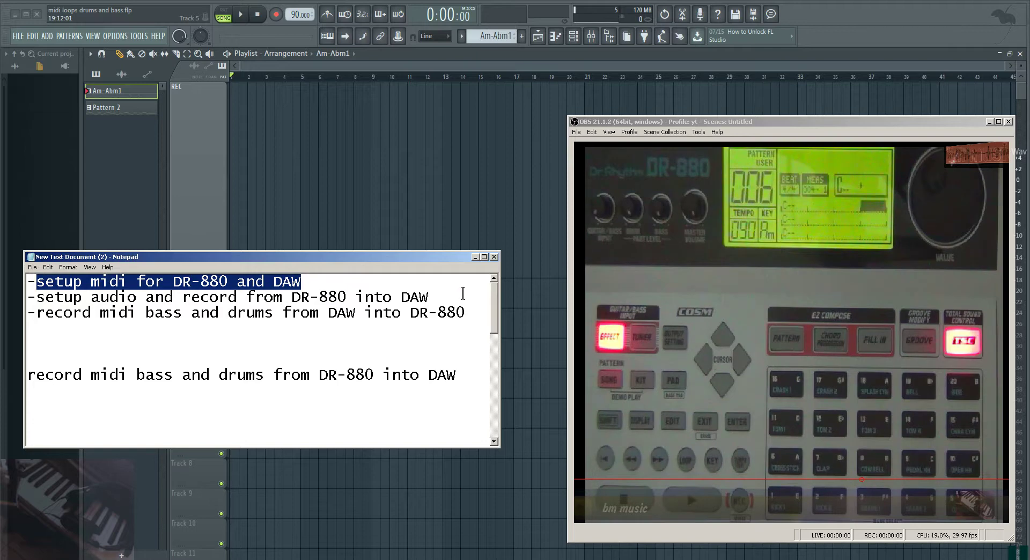
left_click_drag(445, 295, 42, 299)
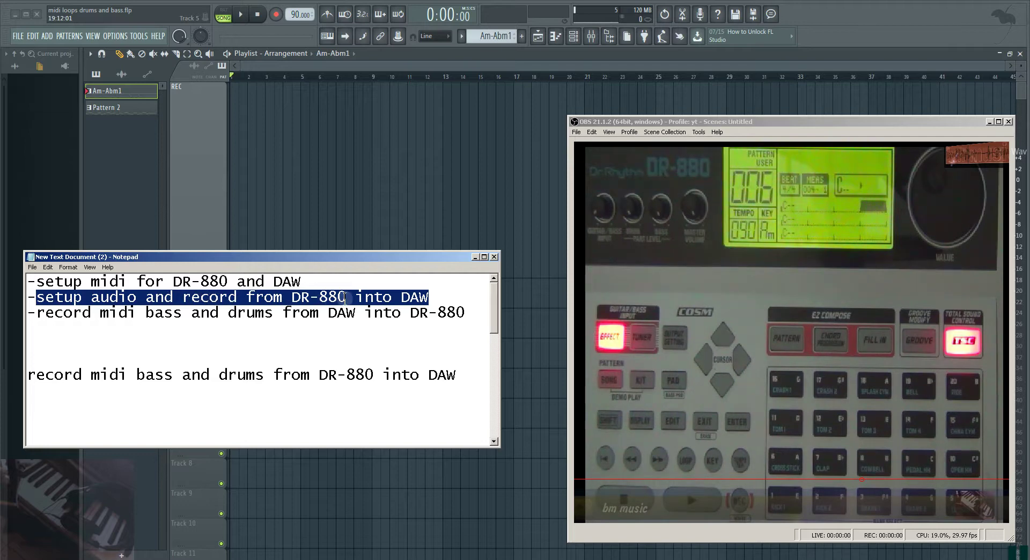
left_click(430, 294)
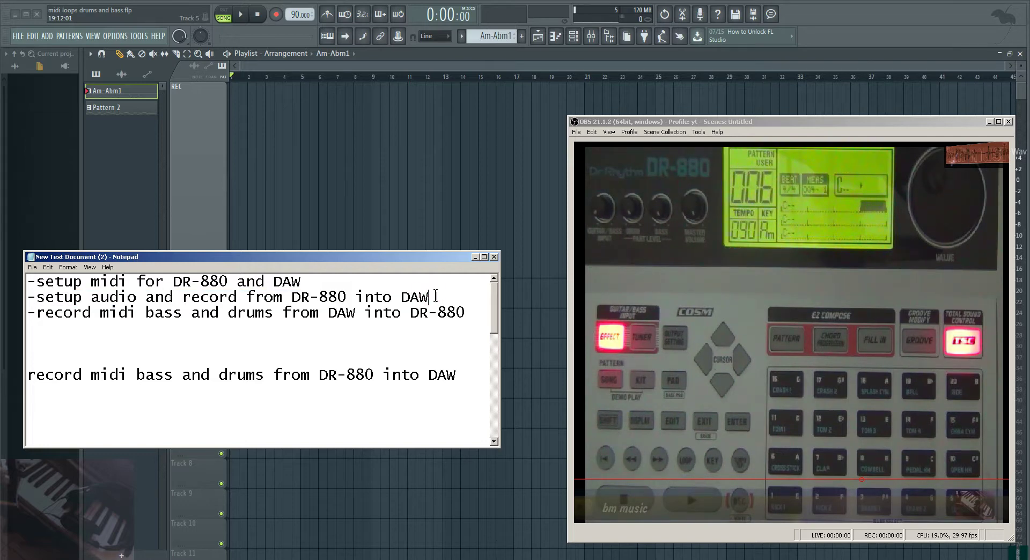
left_click_drag(443, 294, 39, 299)
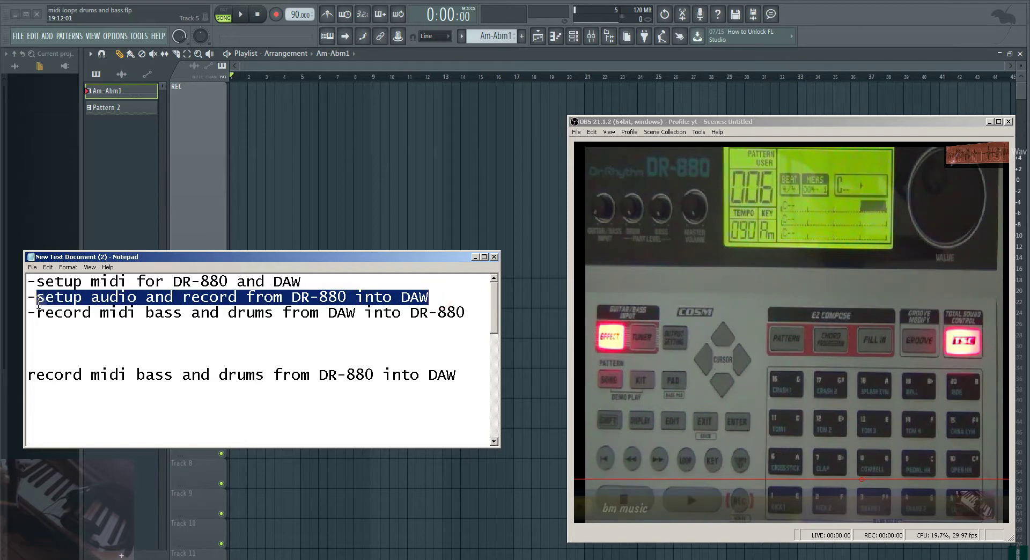
left_click(473, 312)
left_click_drag(473, 313, 39, 321)
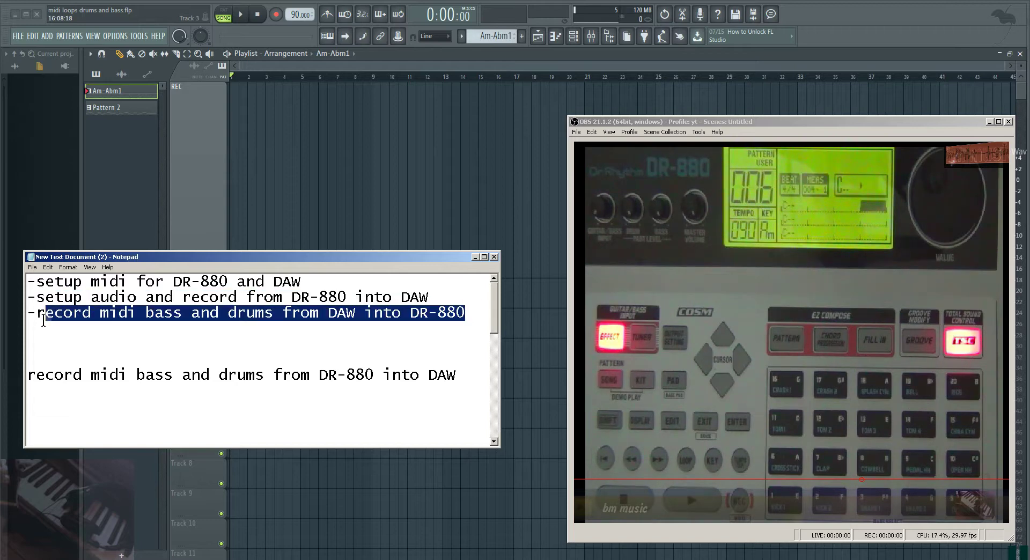
left_click(41, 322)
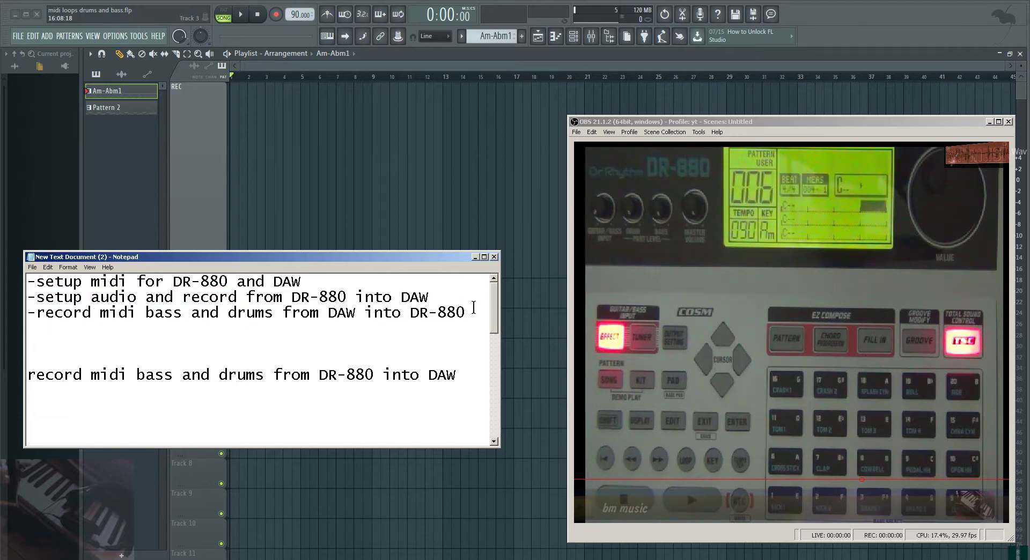
left_click_drag(467, 313, 38, 314)
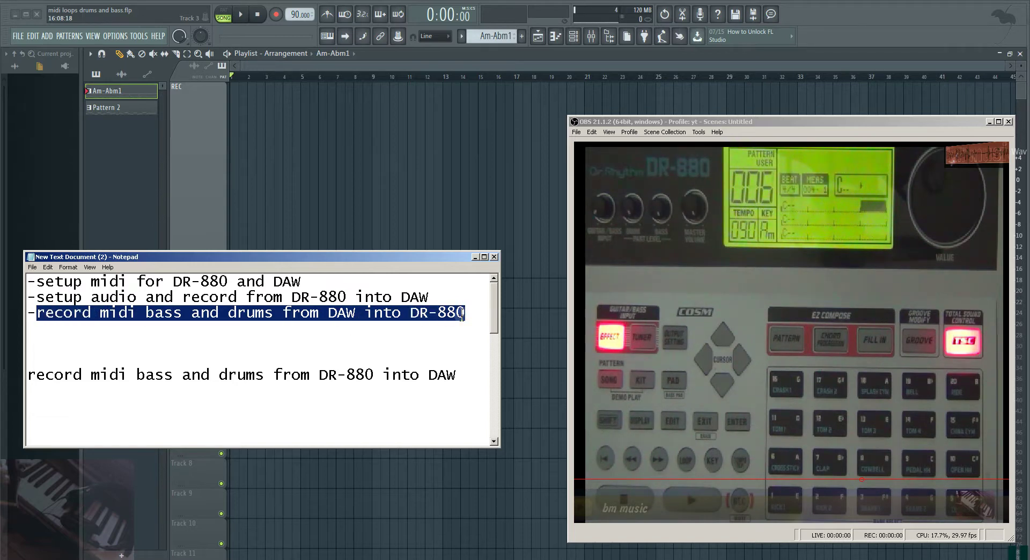
left_click(257, 303)
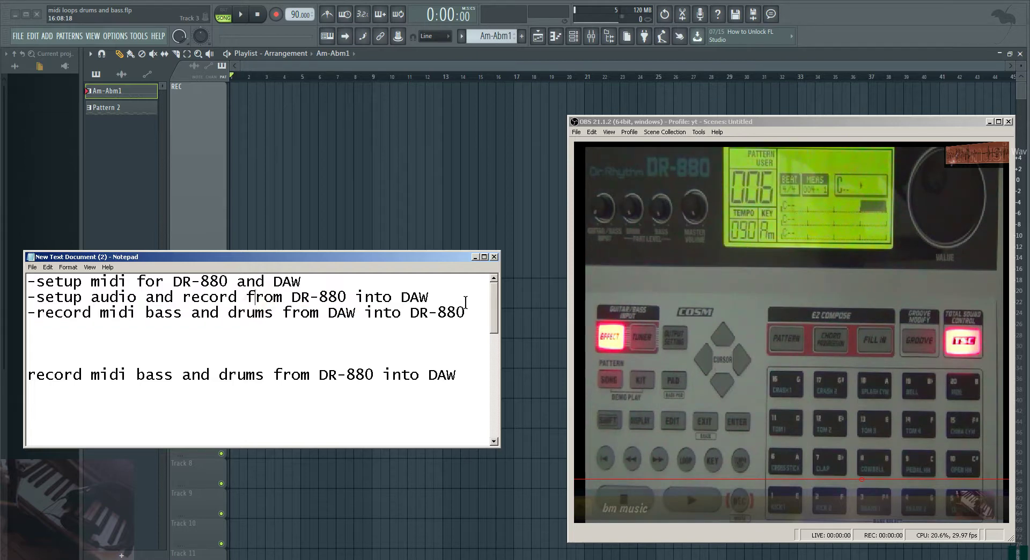
left_click_drag(465, 312, 22, 278)
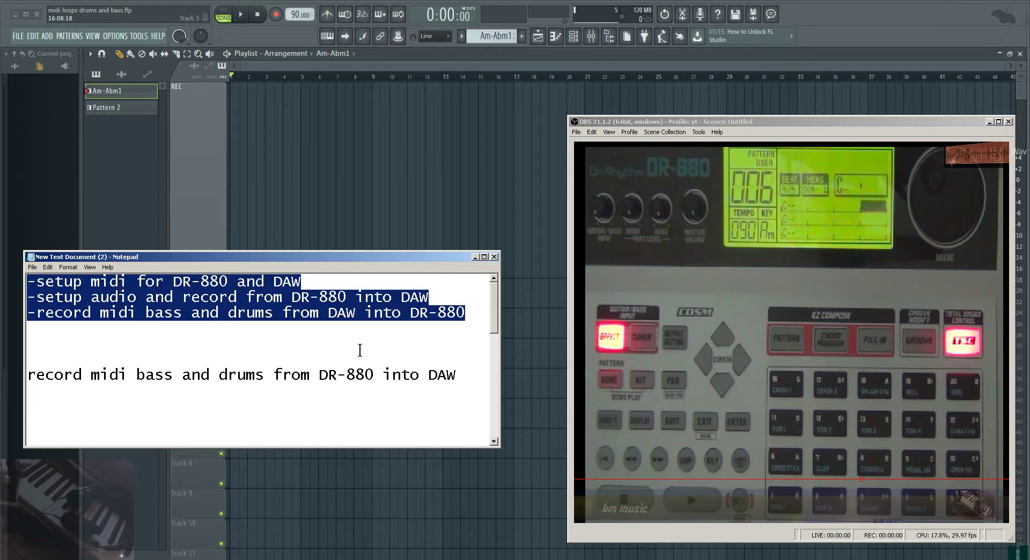
Insert extra blank lines in the notes above "record midi bass and drums from DR-880 into DAW".
left_click(213, 343)
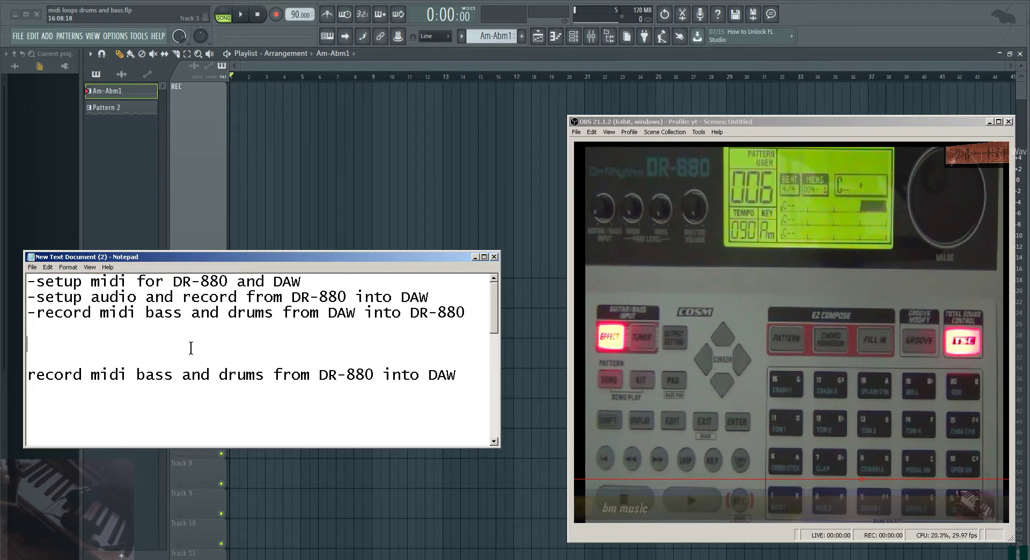
key("Return")
key("Return")
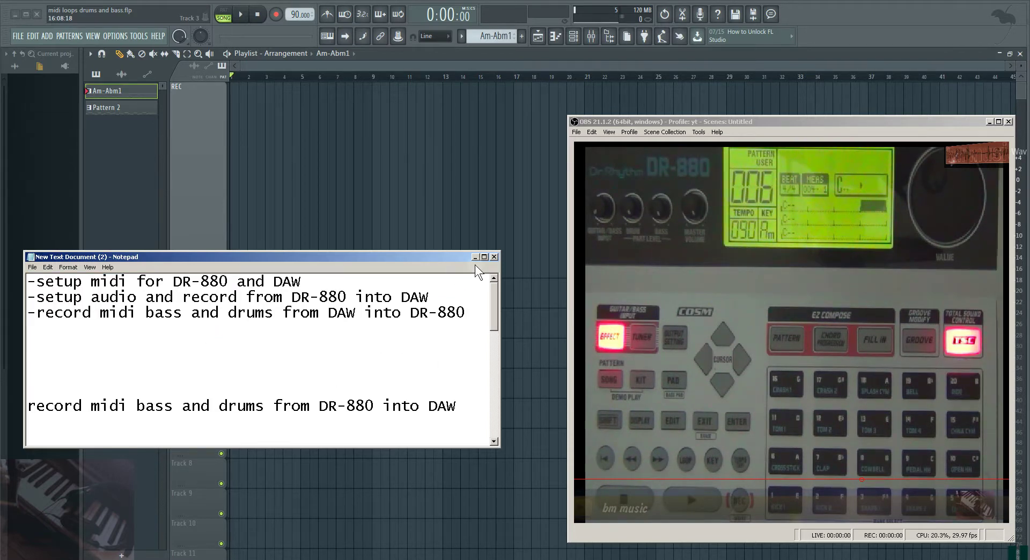
Review the MIDI setup note and the line about recording from the DR-880 into the DAW, and minimize the notes window.
left_click_drag(491, 287, 491, 318)
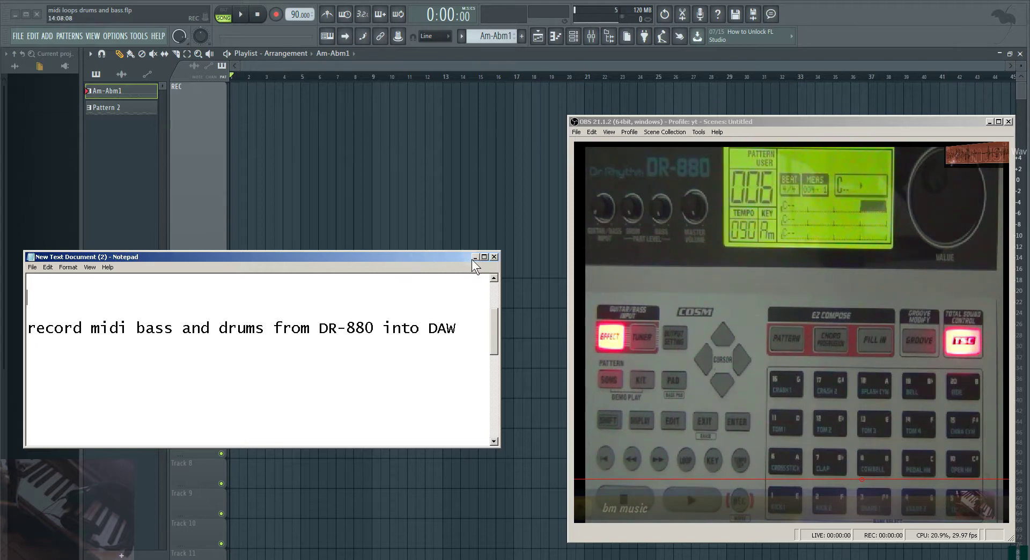
left_click_drag(492, 322, 497, 297)
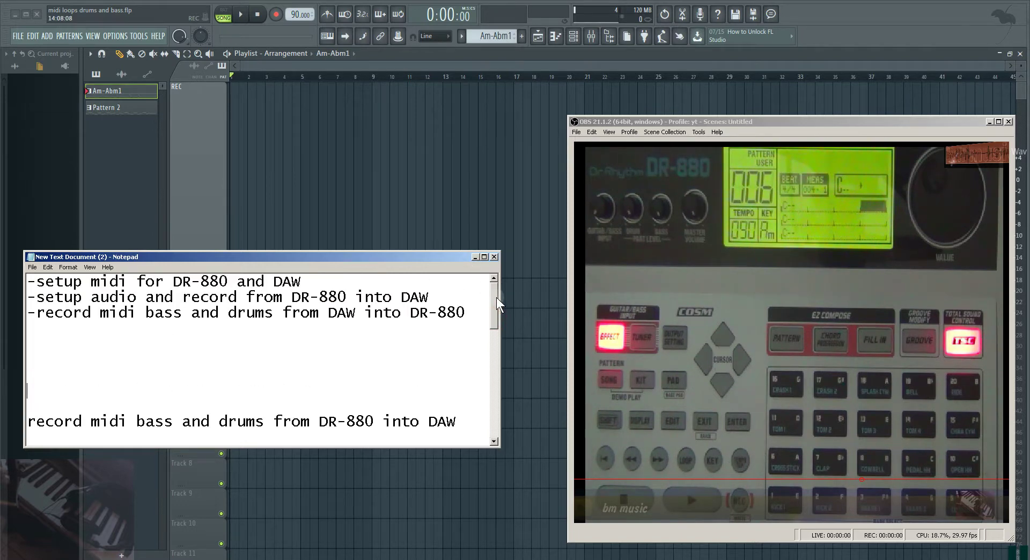
left_click_drag(307, 280, 8, 288)
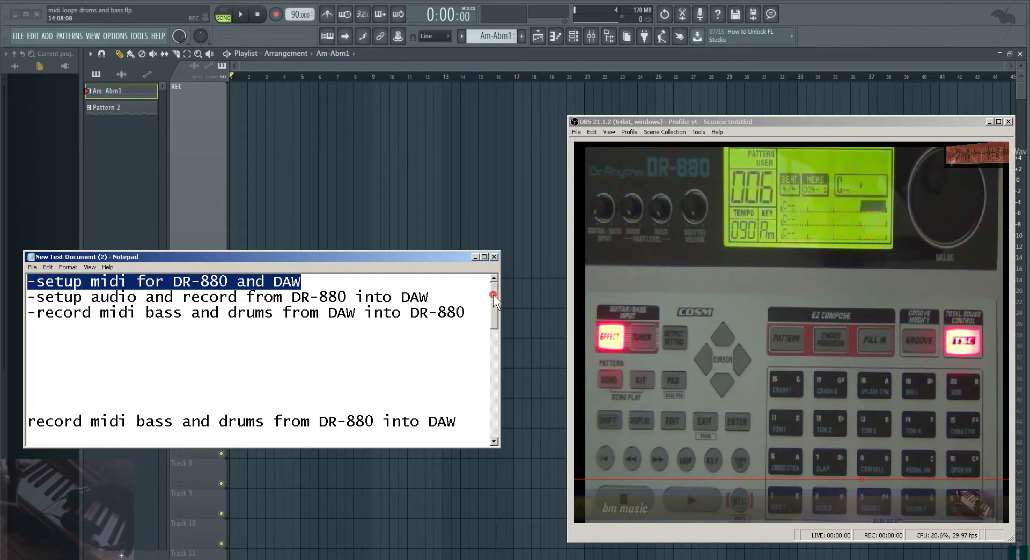
left_click_drag(493, 295, 494, 318)
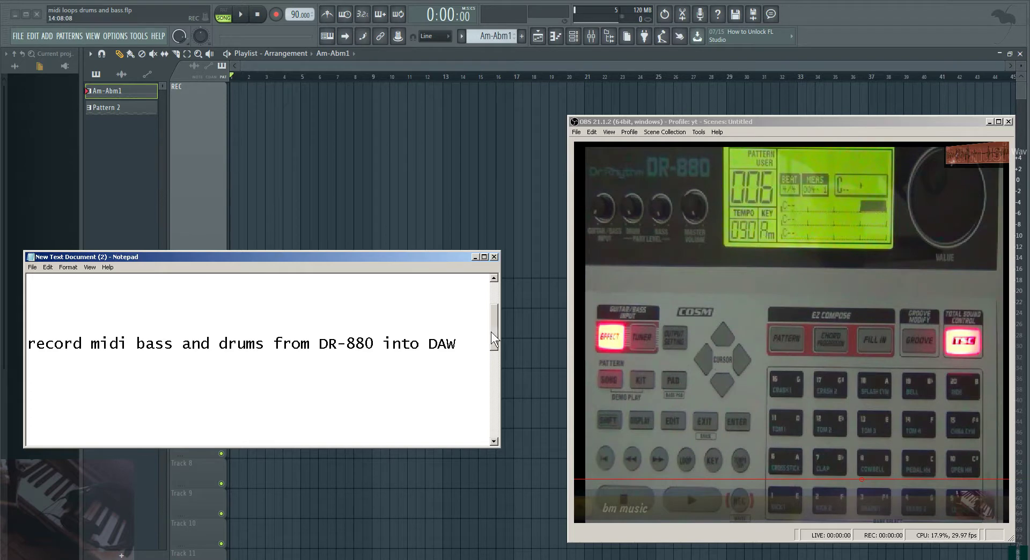
left_click_drag(491, 331, 493, 295)
left_click(102, 283)
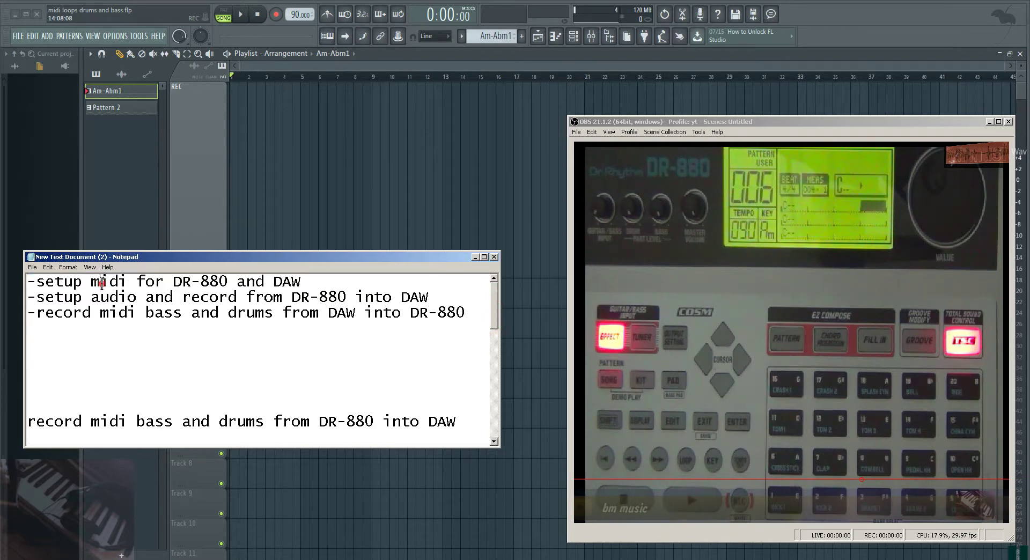
left_click_drag(297, 280, 35, 283)
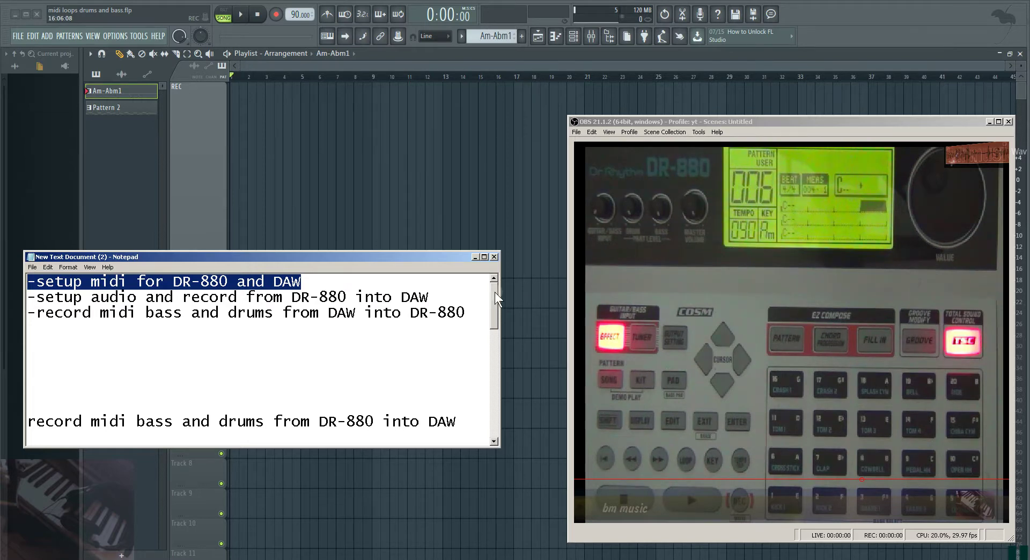
left_click_drag(495, 292, 491, 321)
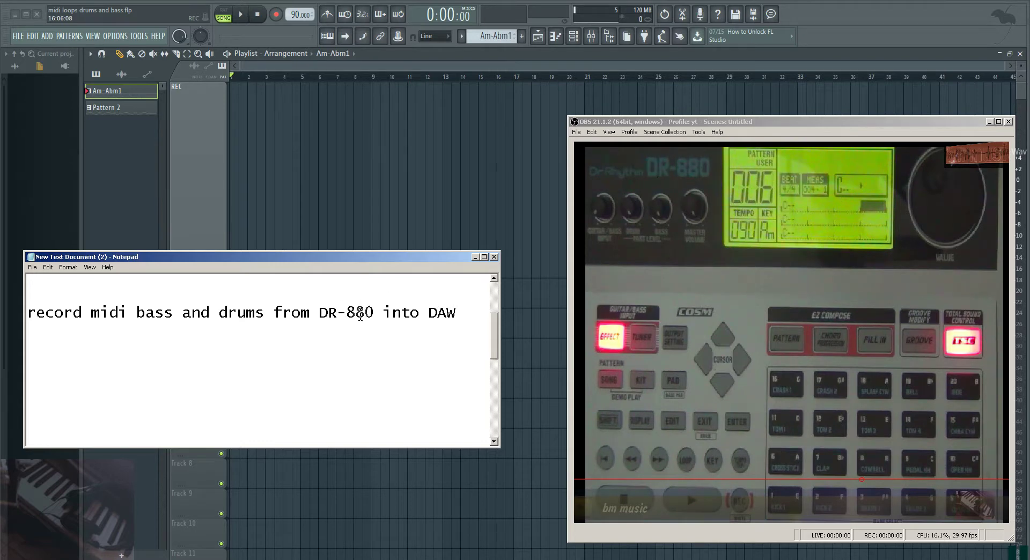
left_click(474, 256)
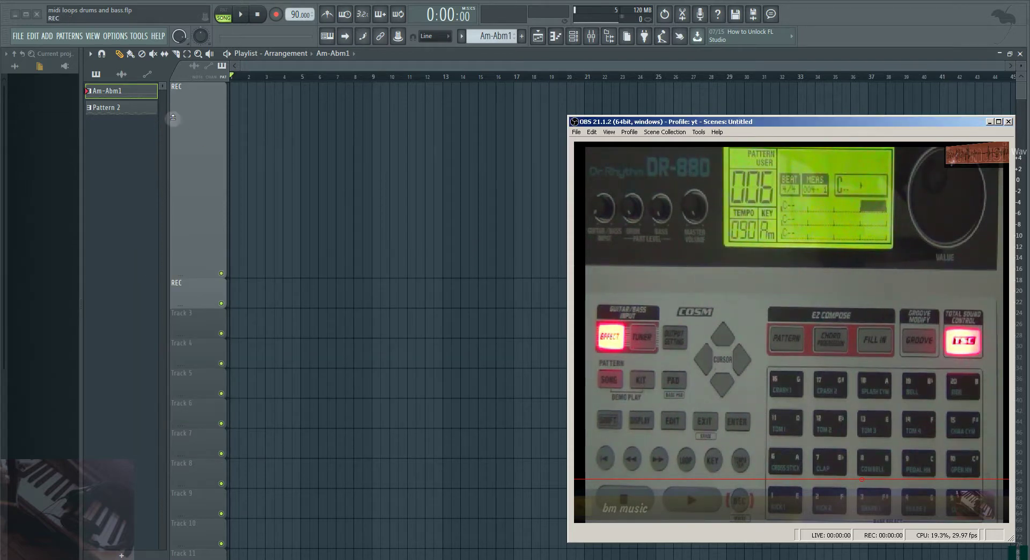
Open Pattern 2 in the piano roll, move its window clear of the pattern list, and show the Bass notes.
left_click(131, 109)
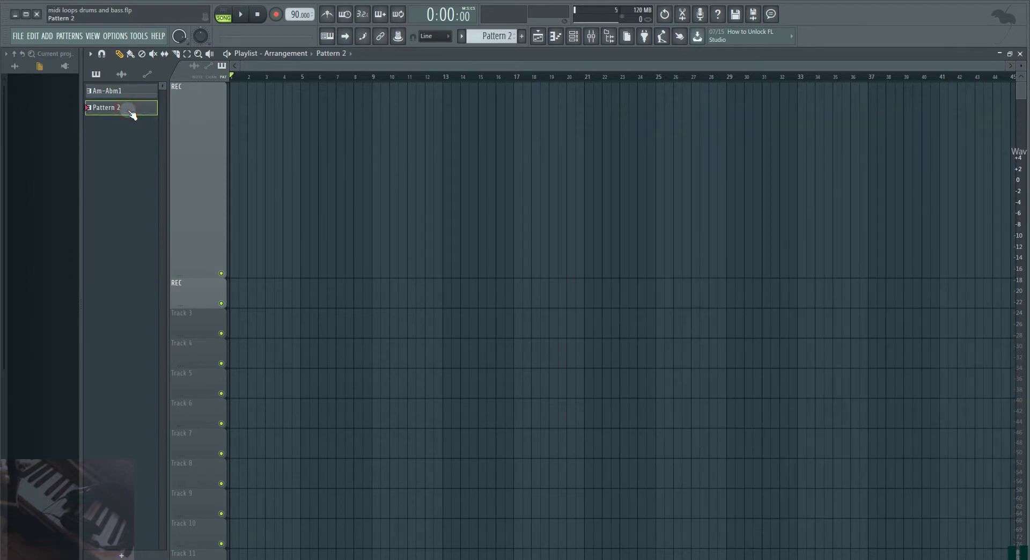
right_click(113, 107)
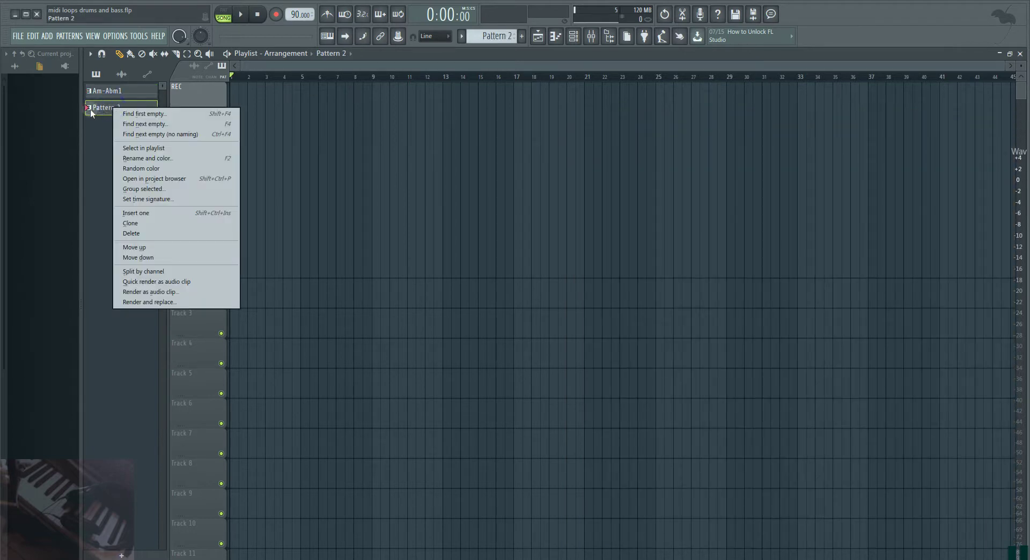
left_click(92, 110)
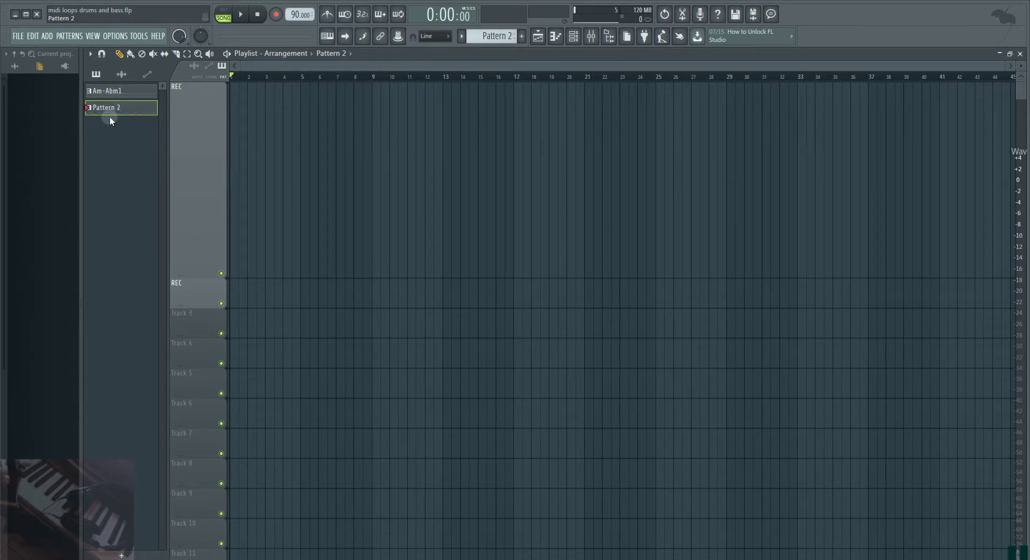
right_click(114, 109)
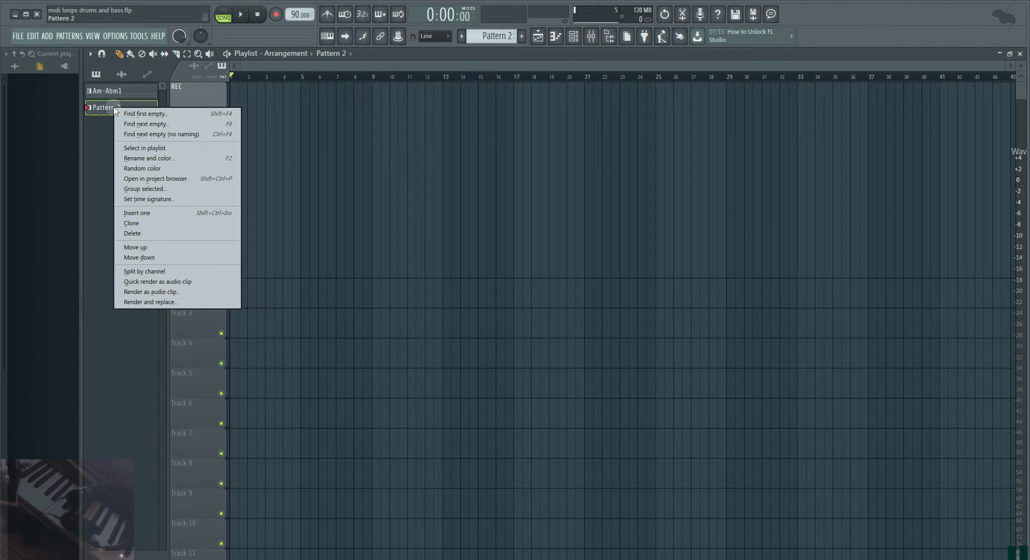
double_click(103, 108)
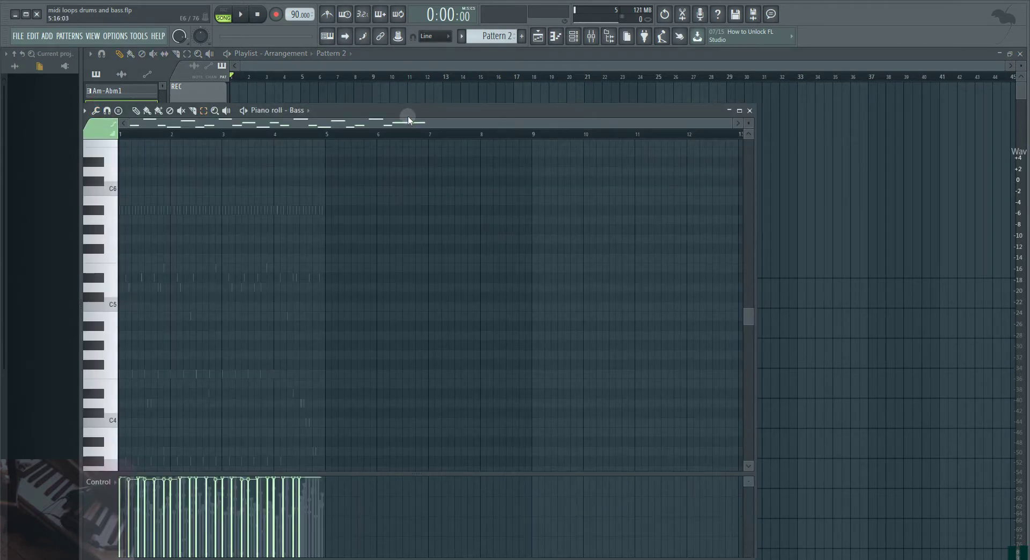
left_click_drag(407, 120, 566, 98)
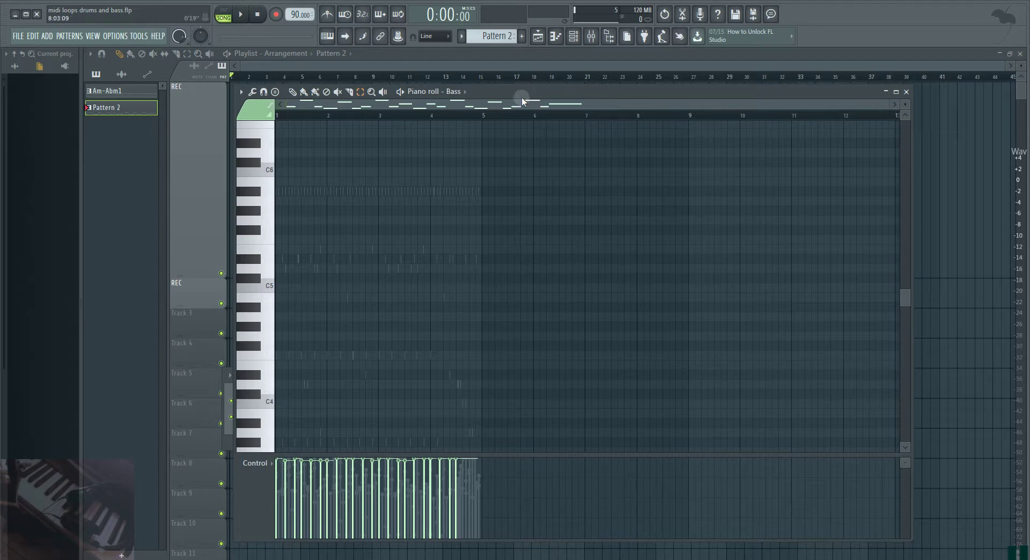
left_click_drag(906, 298, 917, 378)
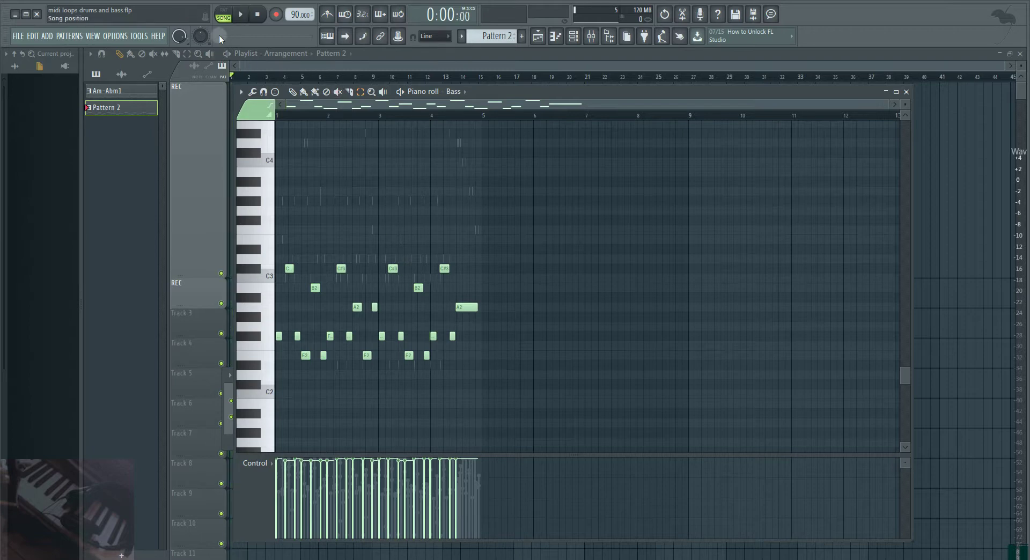
Switch playback to pattern mode, and play and stop Pattern 2.
left_click(223, 13)
key("space")
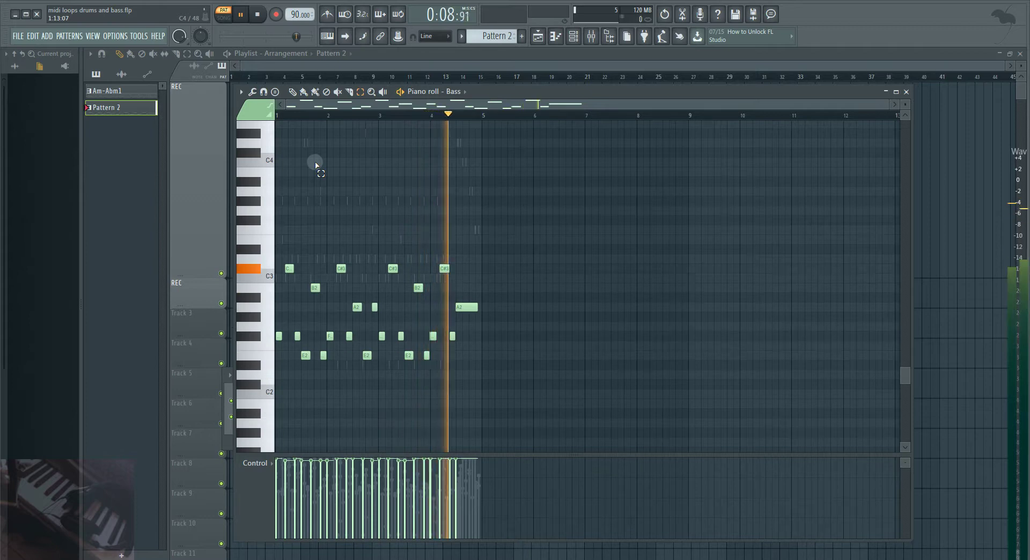
key("space")
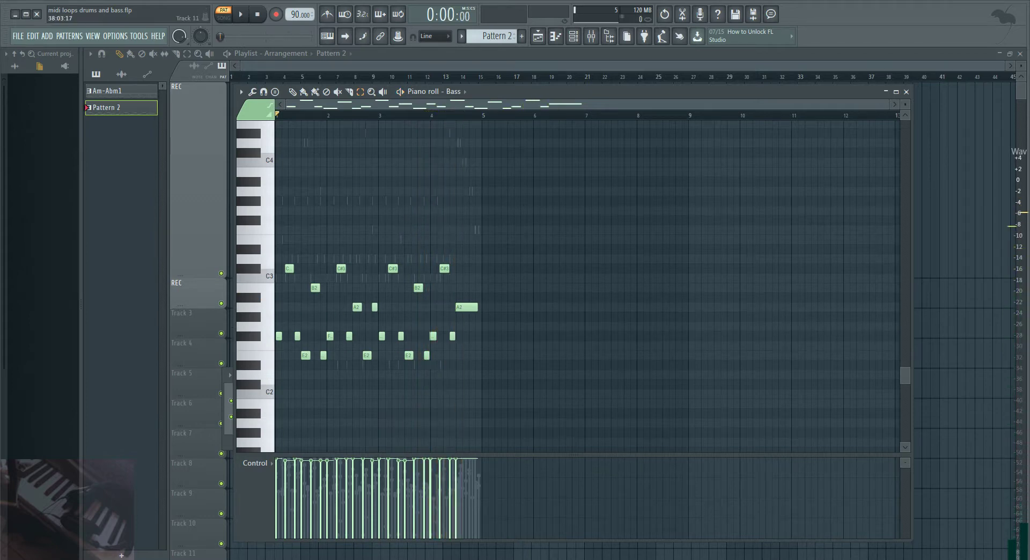
Bring up the OBS camera view of the DR-880 and play Pattern 2 again, stopping it when heard.
left_click(657, 559)
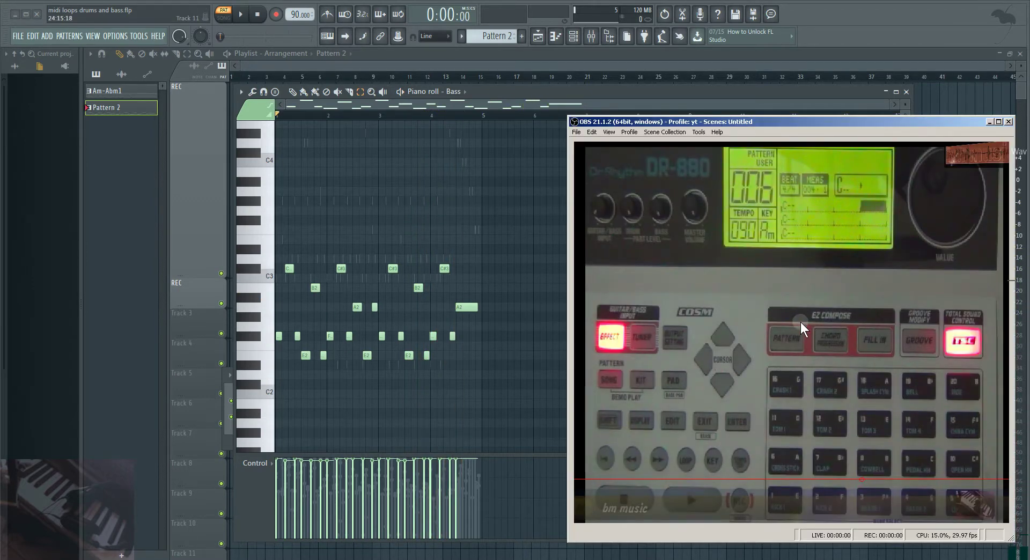
left_click(241, 15)
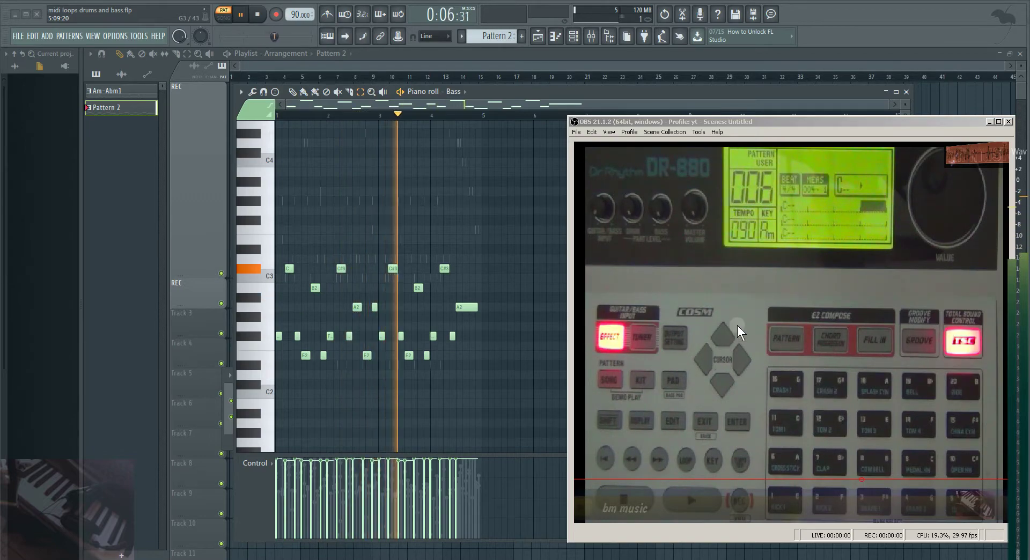
left_click(258, 14)
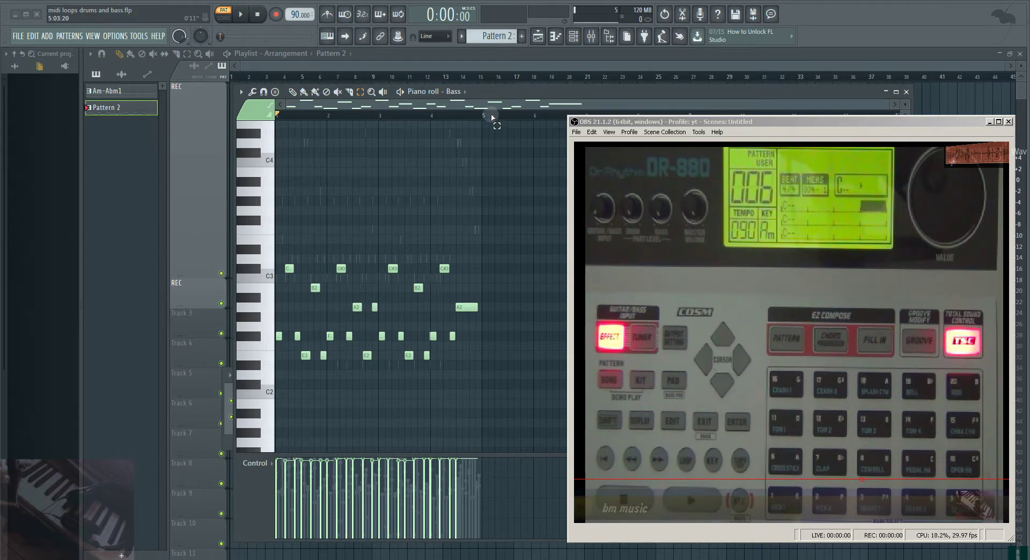
Delete all the Bass notes of Pattern 2 from bar 1 to the start of bar 5.
left_click_drag(493, 117, 263, 117)
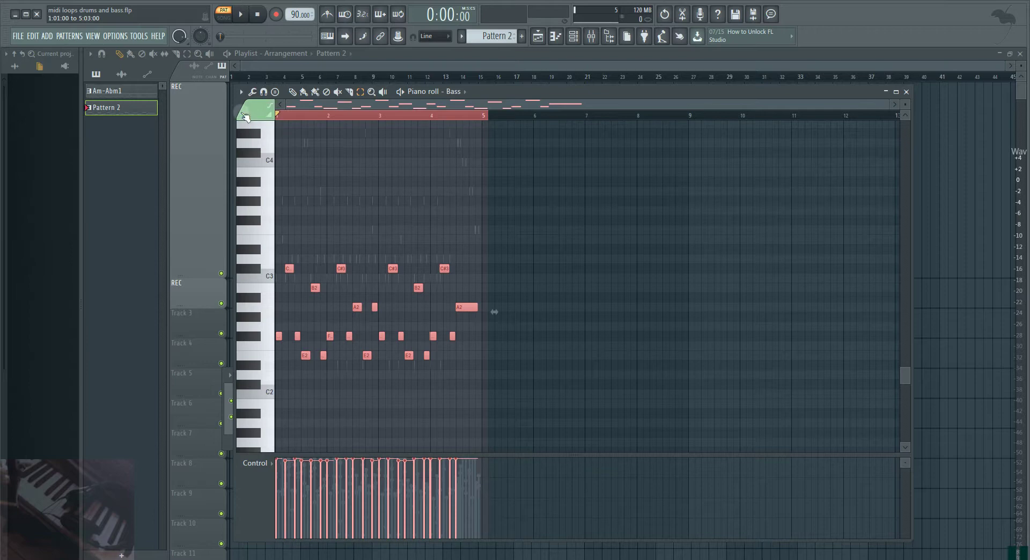
key("Delete")
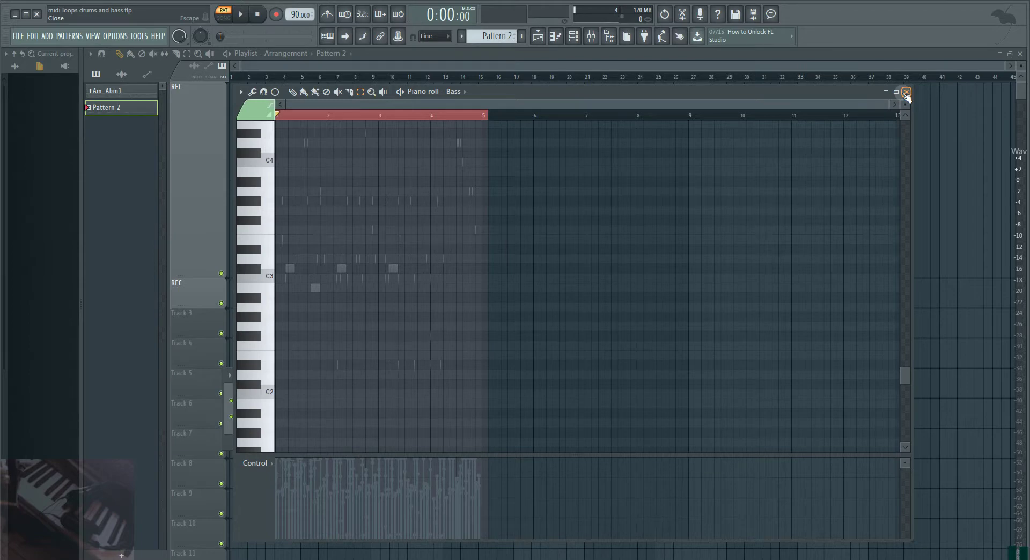
Delete all the Drum notes of Pattern 2 from bar 1 to past the start of bar 5 and close the piano roll.
left_click(454, 92)
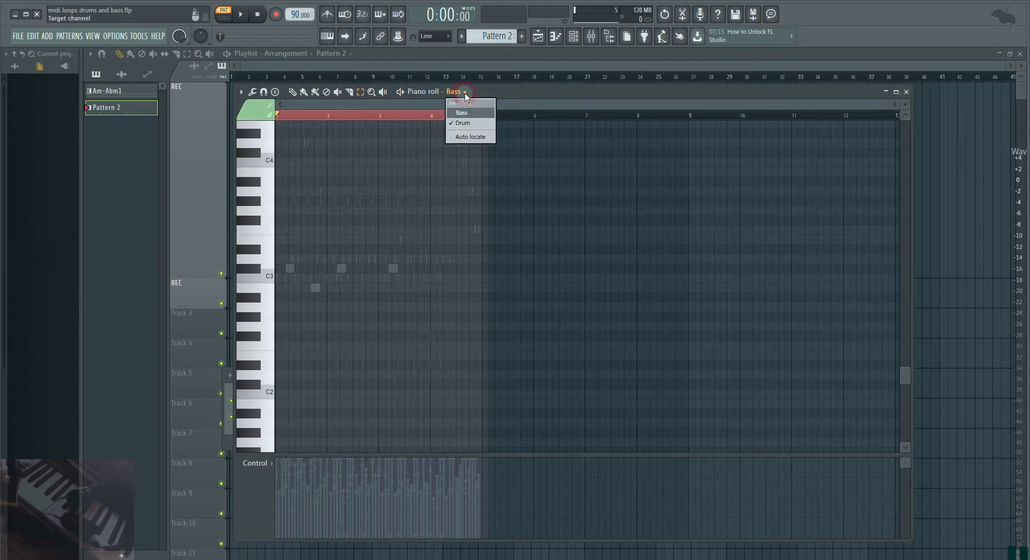
left_click(462, 123)
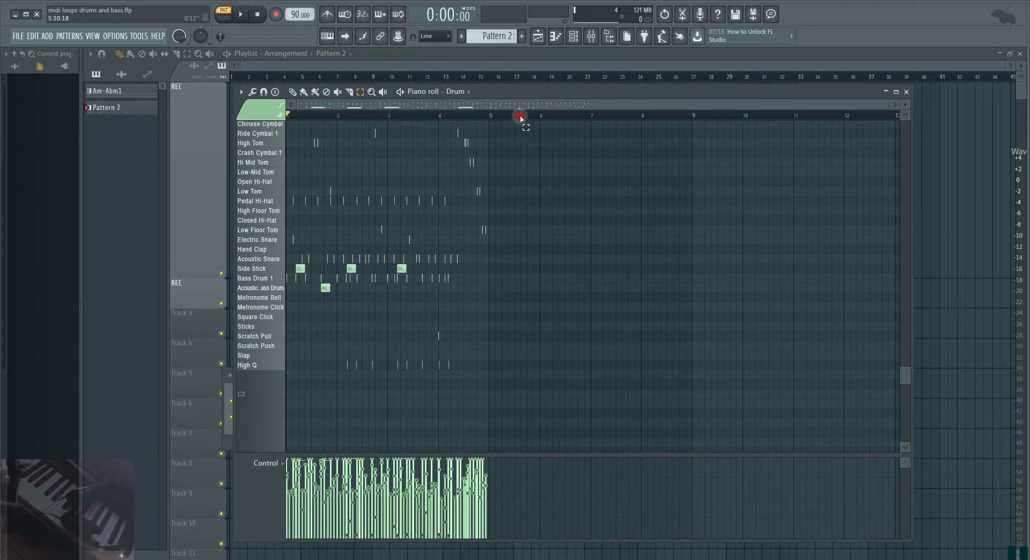
left_click_drag(520, 118, 220, 140)
key("Delete")
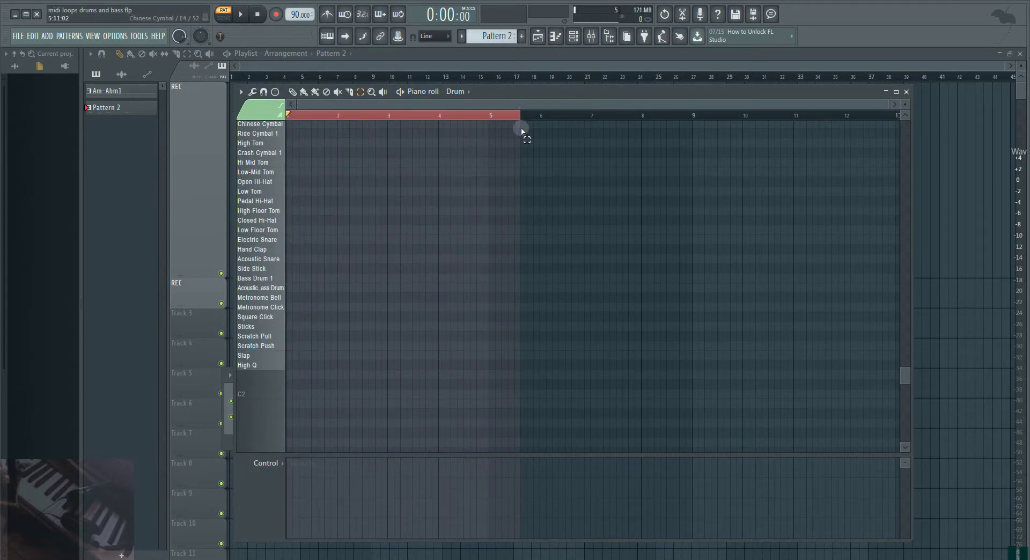
left_click(460, 116)
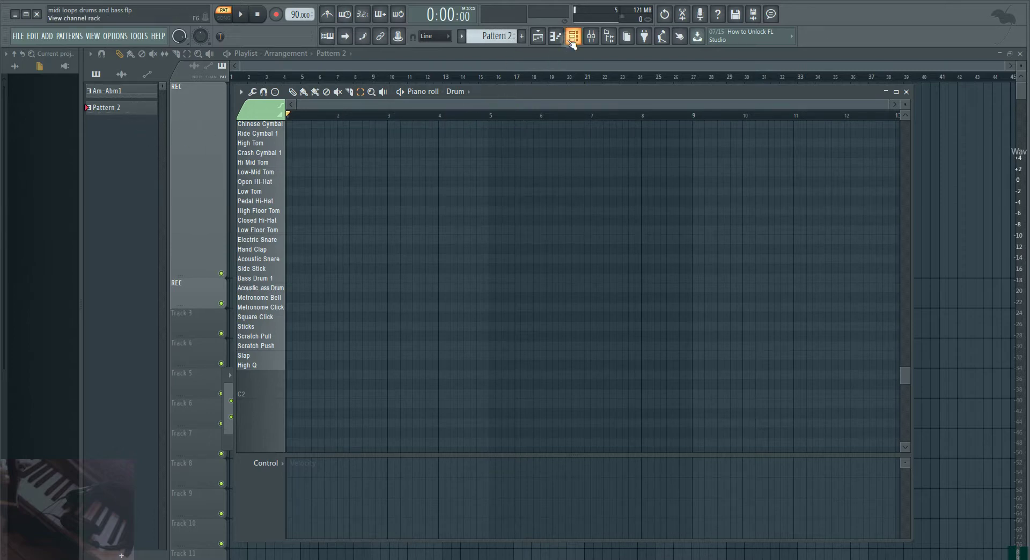
left_click(906, 92)
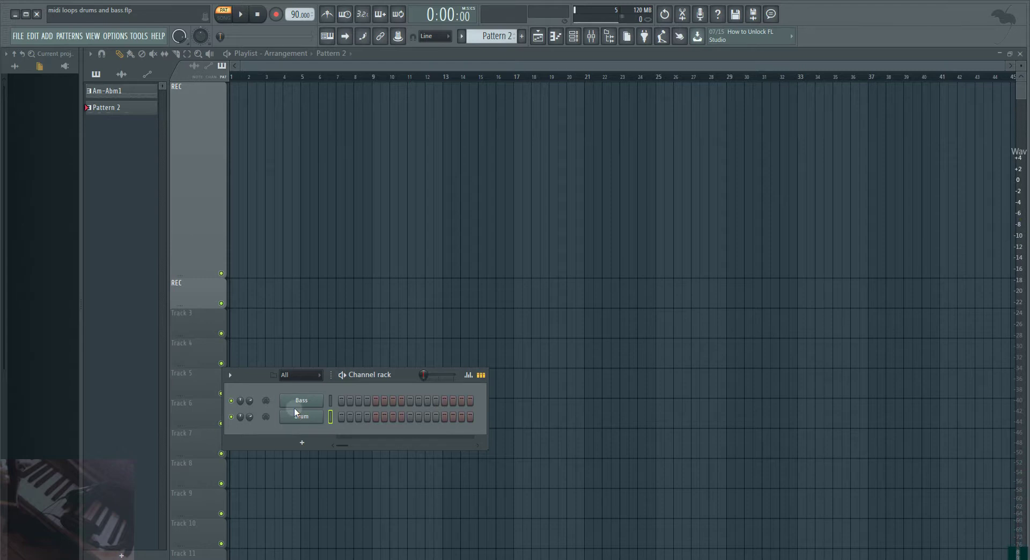
Set the project tempo to 150 BPM and delete Pattern 2 from the pattern list.
left_click_drag(298, 15, 298, 6)
left_click(125, 116)
right_click(124, 115)
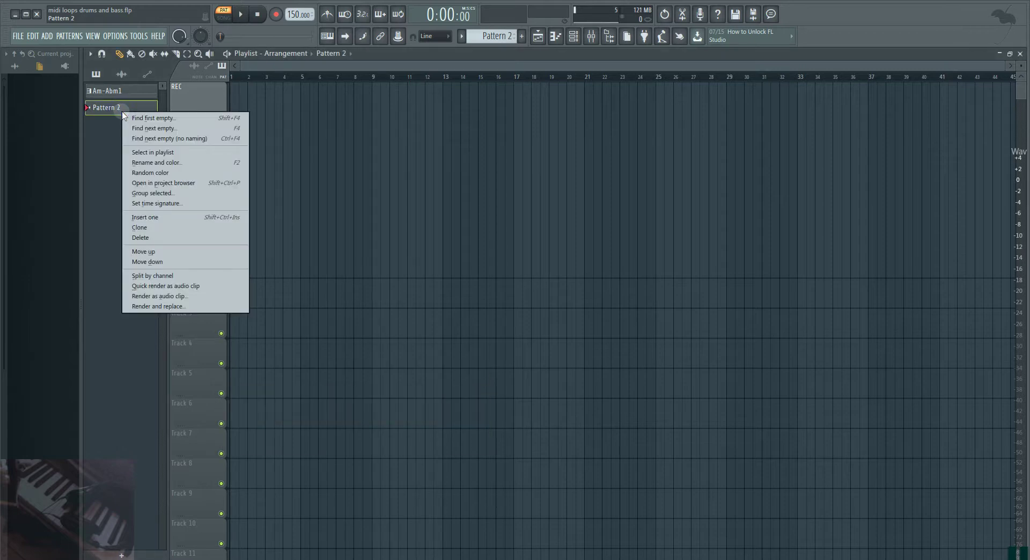
left_click(175, 241)
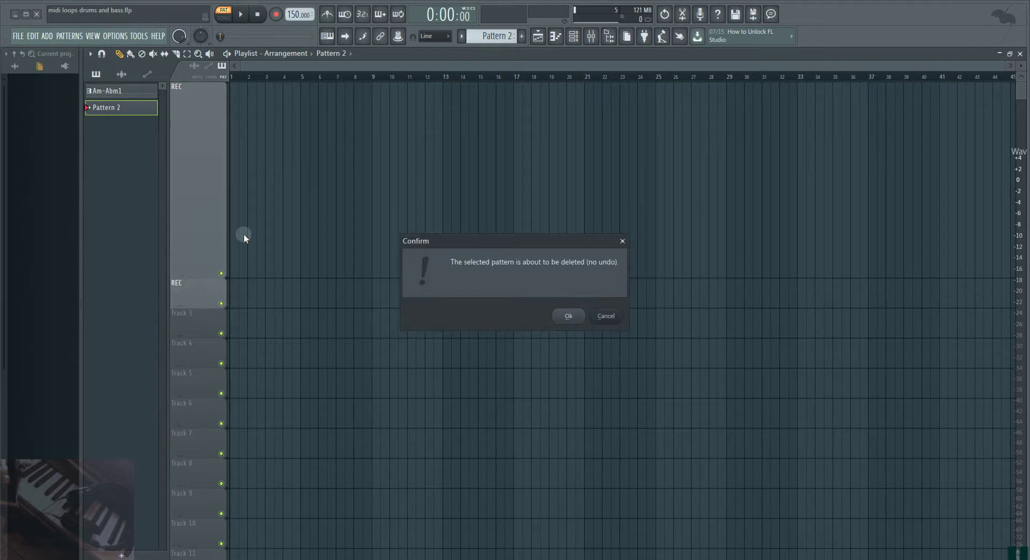
left_click(568, 317)
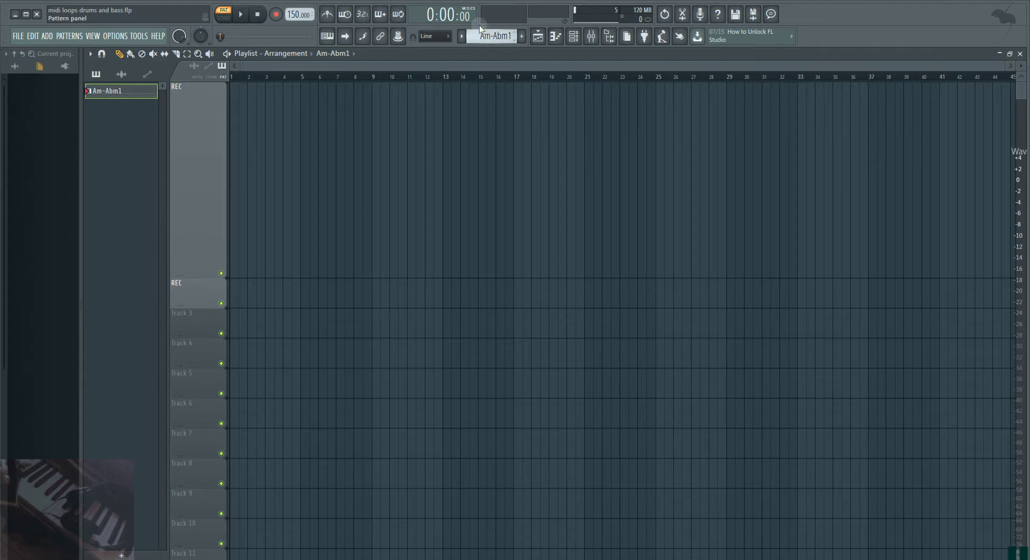
Create a new empty Pattern 2 after the Am-Abm1 pattern and make it the active pattern.
left_click(515, 36)
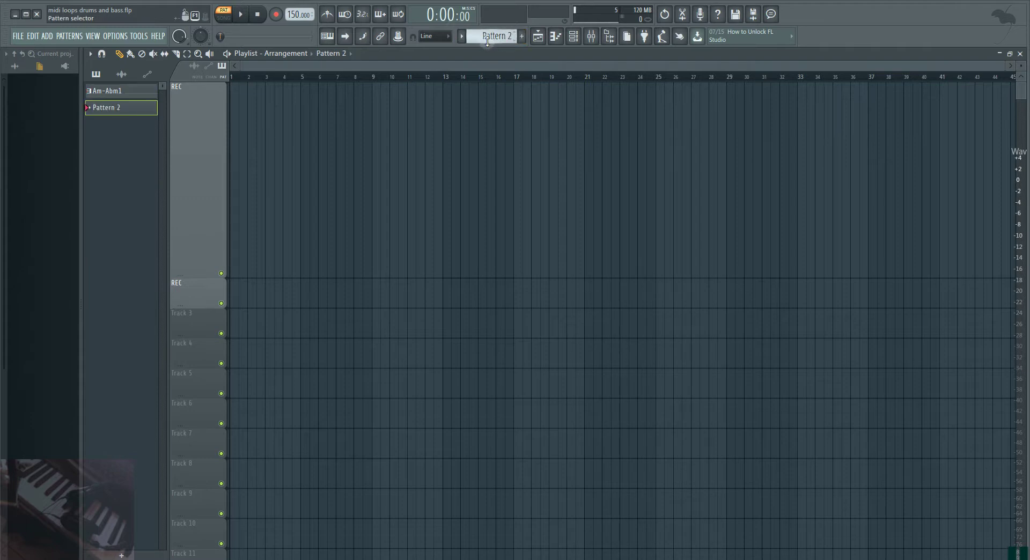
left_click(123, 93)
left_click(123, 94)
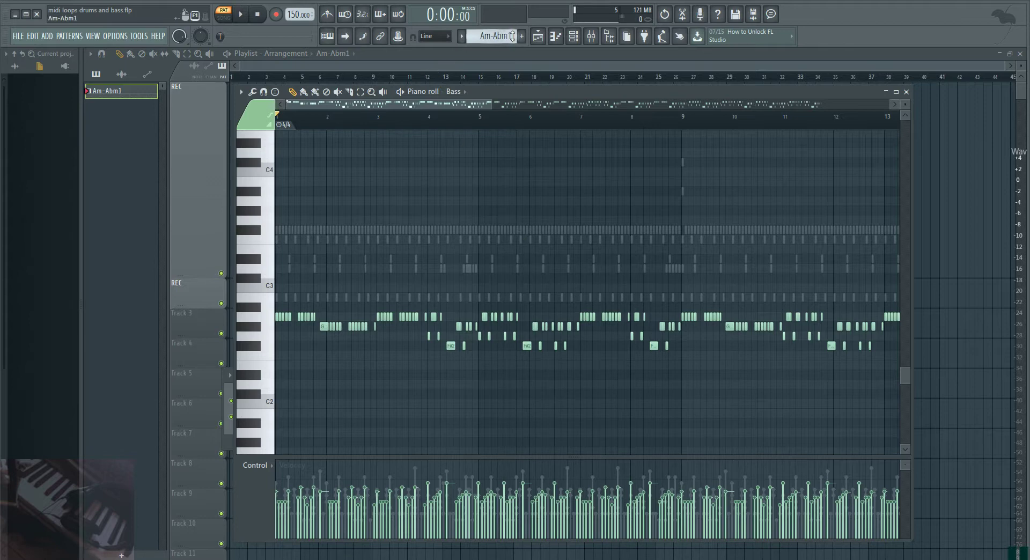
key("F4")
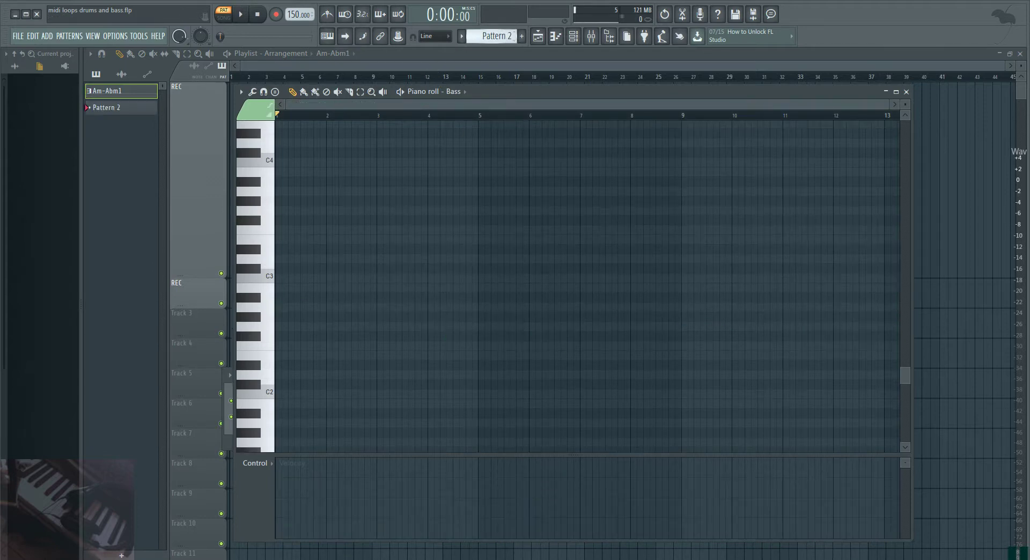
left_click(136, 108)
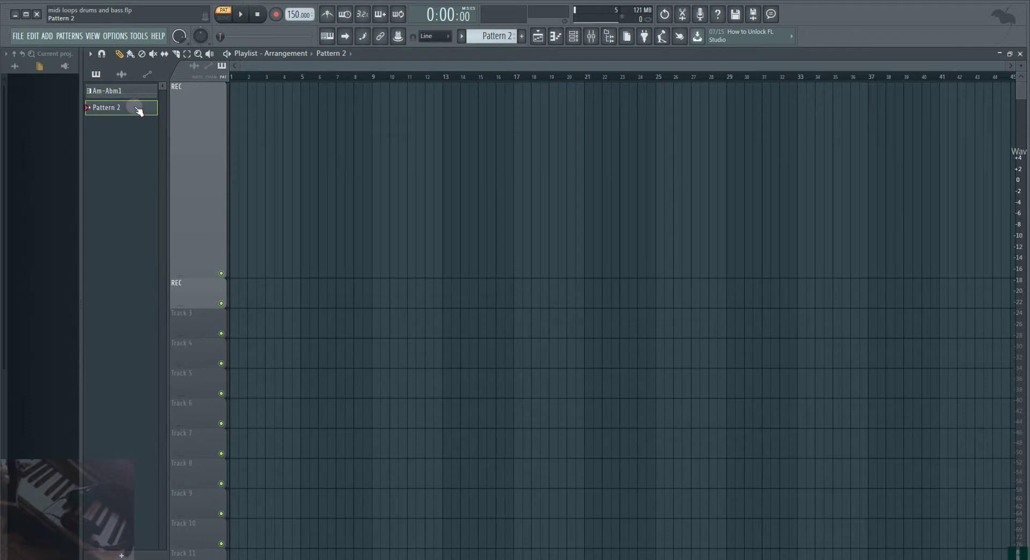
Check the song/pattern playback mode and review the recording filter and quantize options.
left_click(228, 19)
left_click(229, 16)
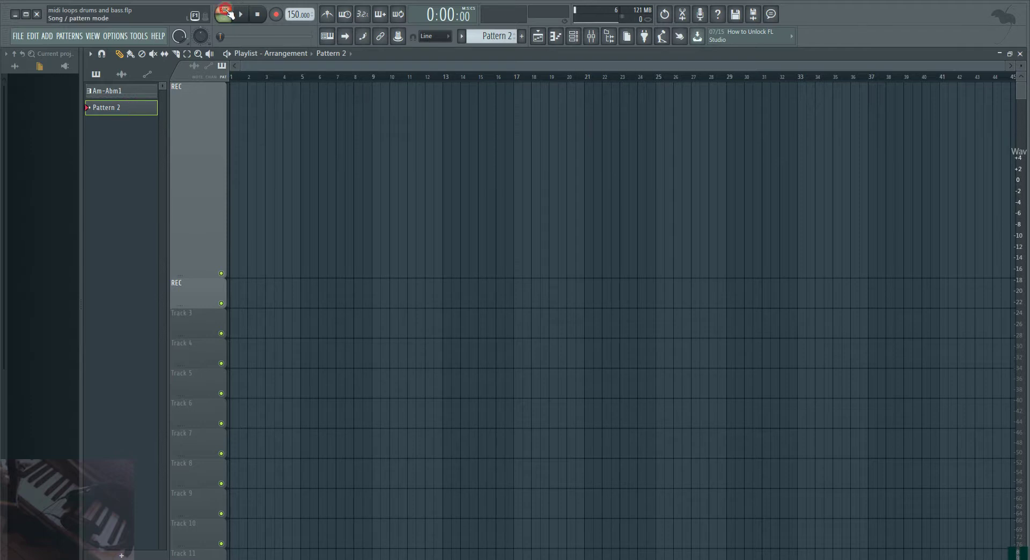
right_click(277, 16)
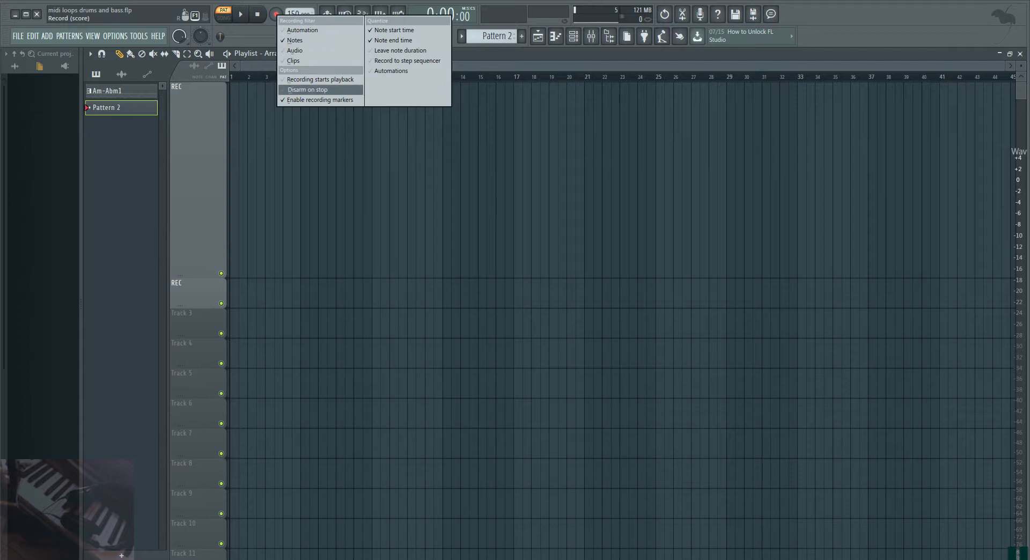
Switch to the Notepad notes, read the line on recording MIDI bass and drums from the DR-880, and return to FL Studio.
left_click(810, 559)
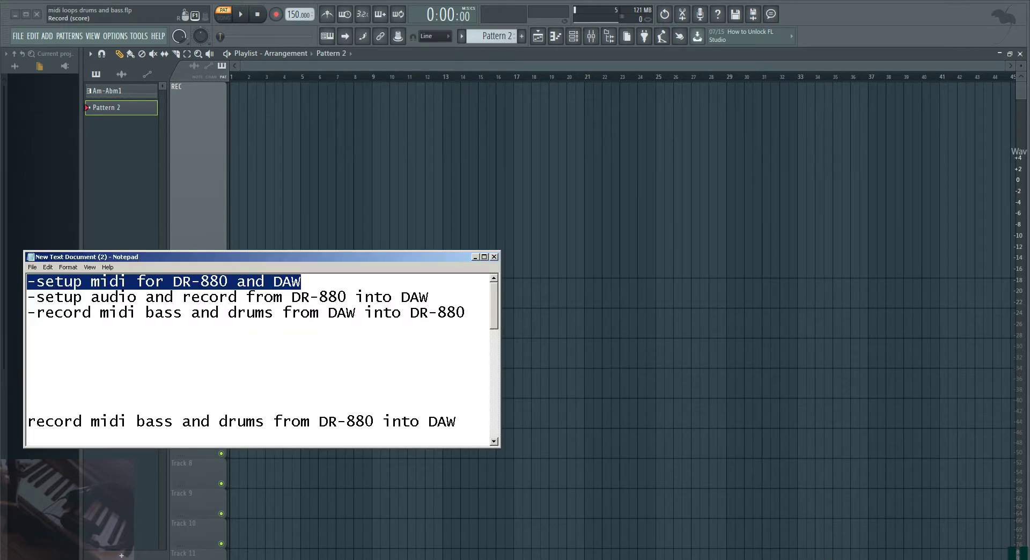
left_click_drag(496, 303, 495, 326)
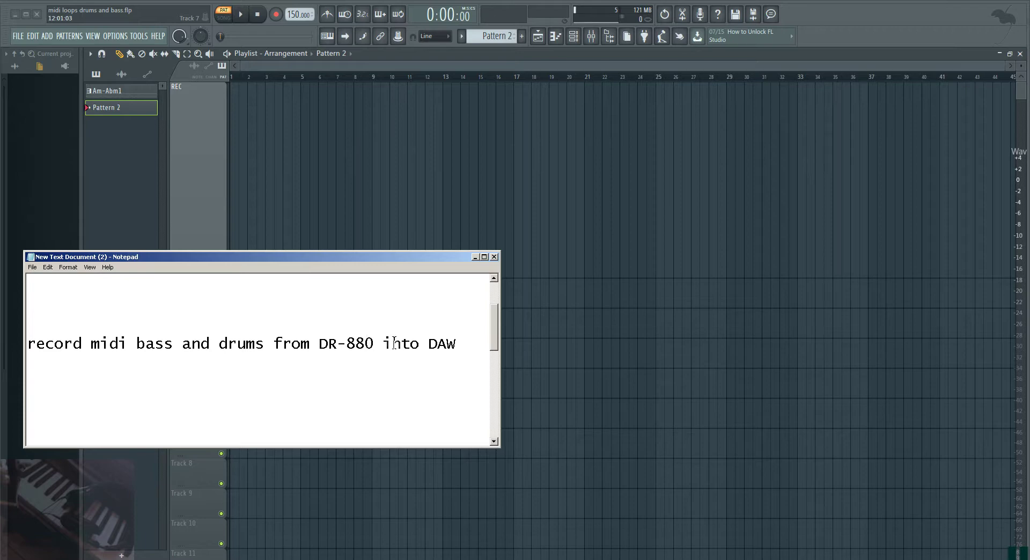
left_click(274, 65)
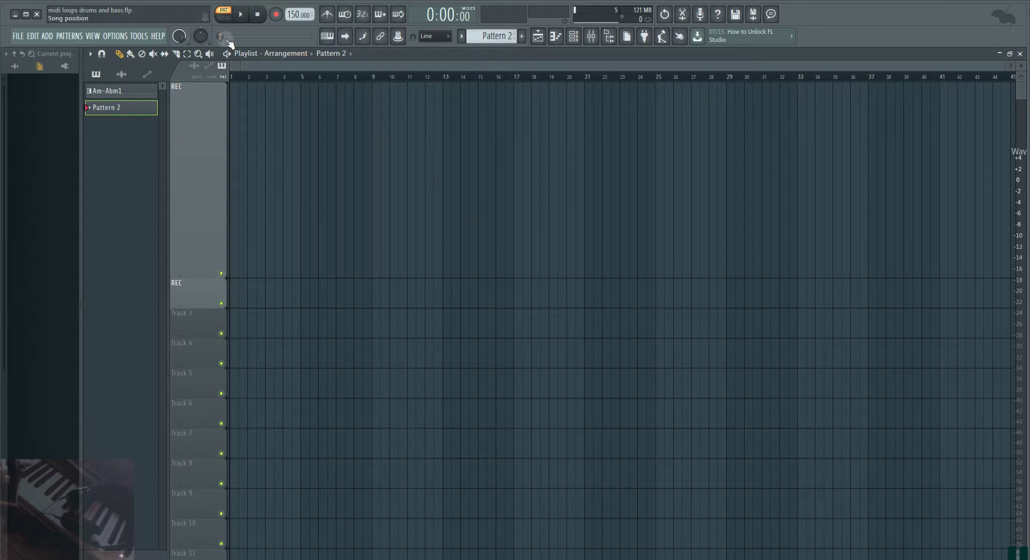
Show the channel rack for Pattern 2, move it to the middle of the playlist, and mute the Drum channel.
left_click(129, 108)
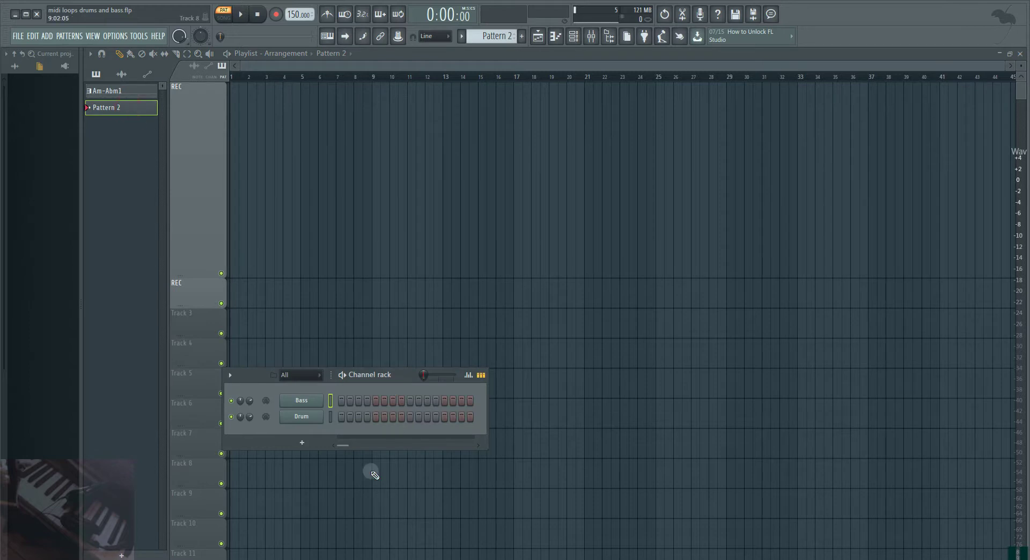
left_click_drag(259, 374, 428, 306)
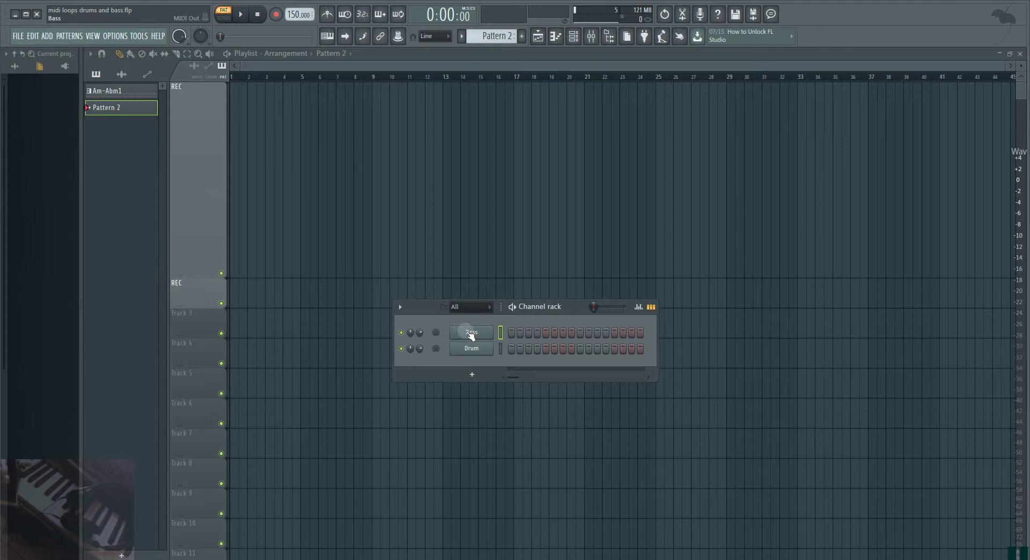
left_click(401, 348)
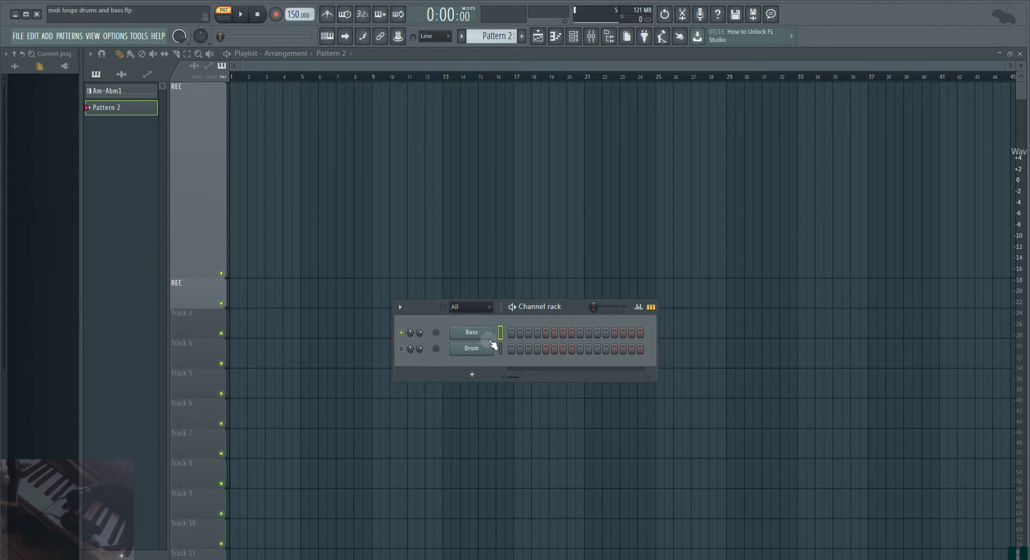
Open the Bass channel of Pattern 2 in the piano roll and move its window off the playlist's title bar.
right_click(474, 334)
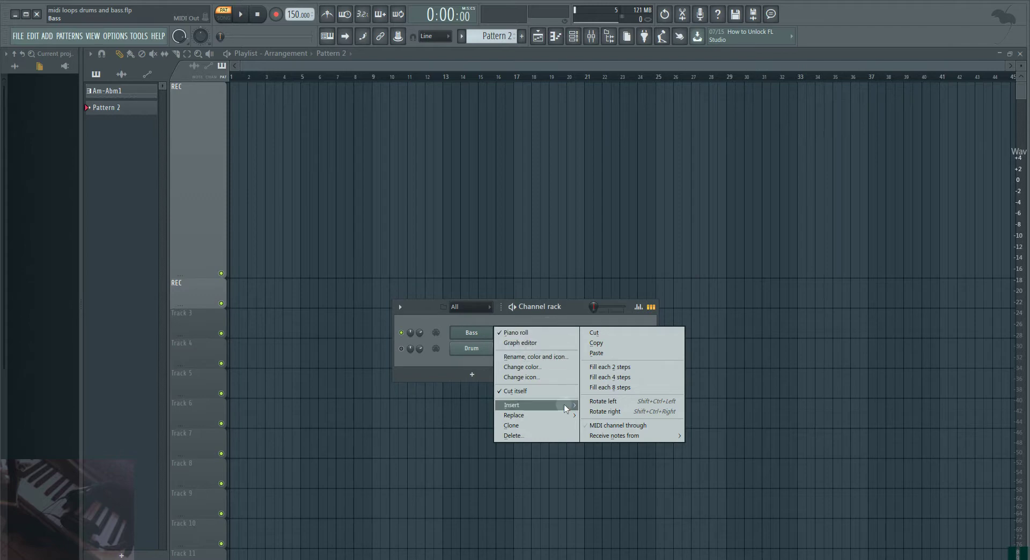
left_click(529, 334)
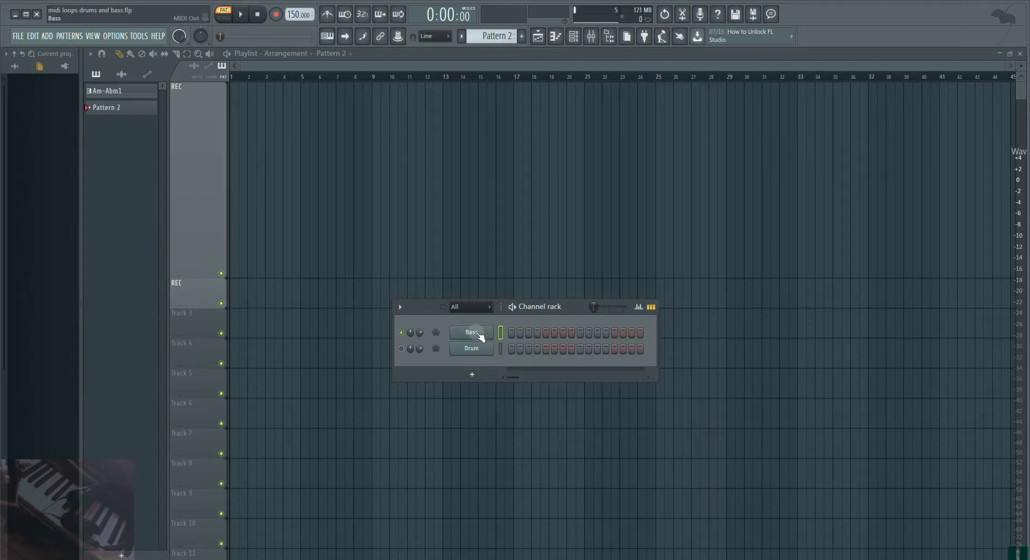
right_click(474, 333)
left_click(504, 333)
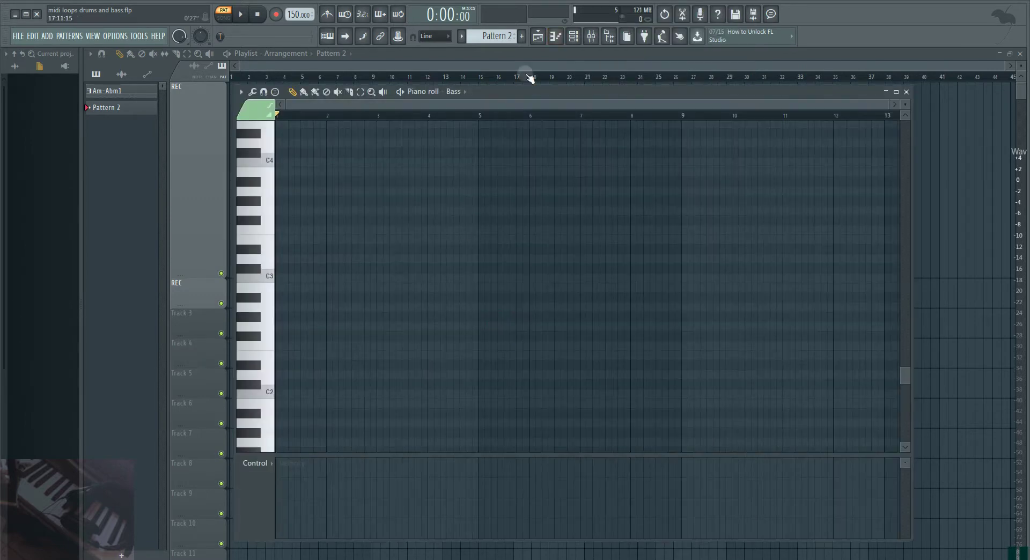
left_click_drag(522, 93, 581, 134)
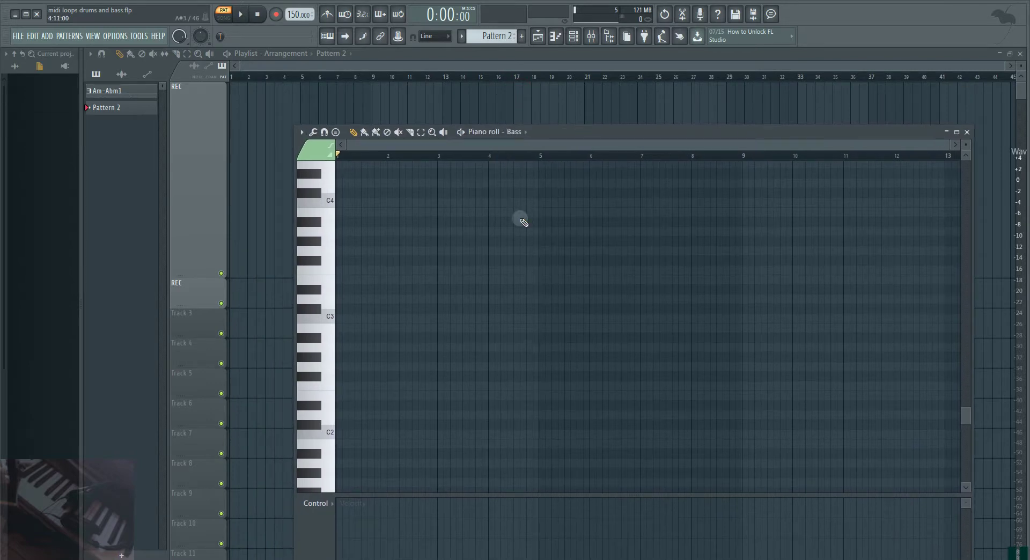
Close the playlist and arrange the Bass piano roll with the channel rack shown over it.
left_click(420, 66)
left_click(1020, 54)
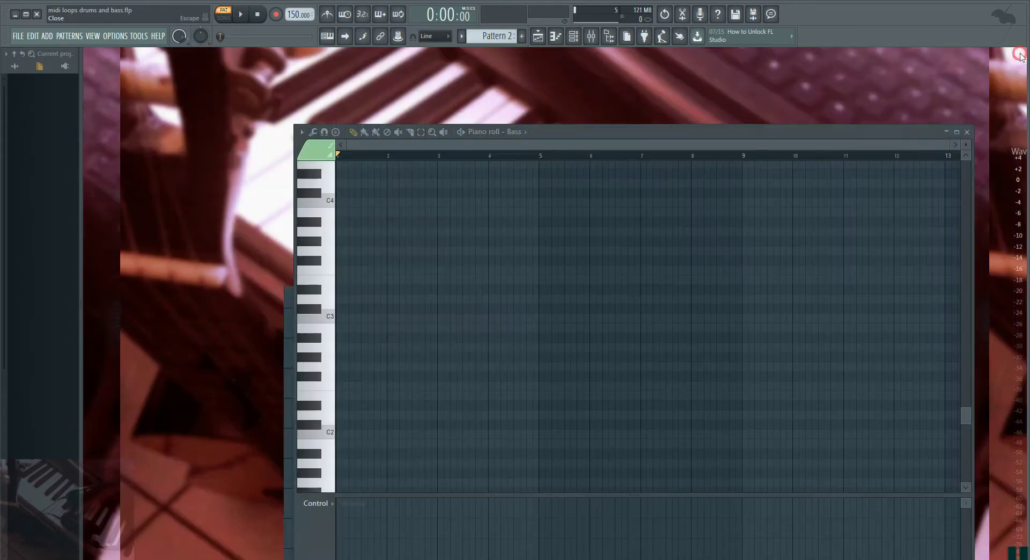
left_click_drag(542, 136, 519, 107)
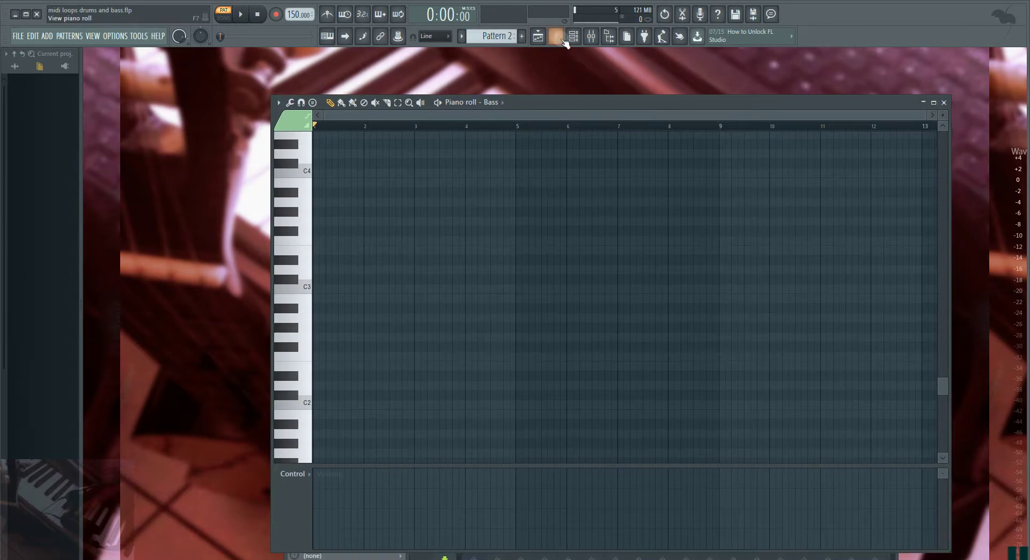
left_click(573, 36)
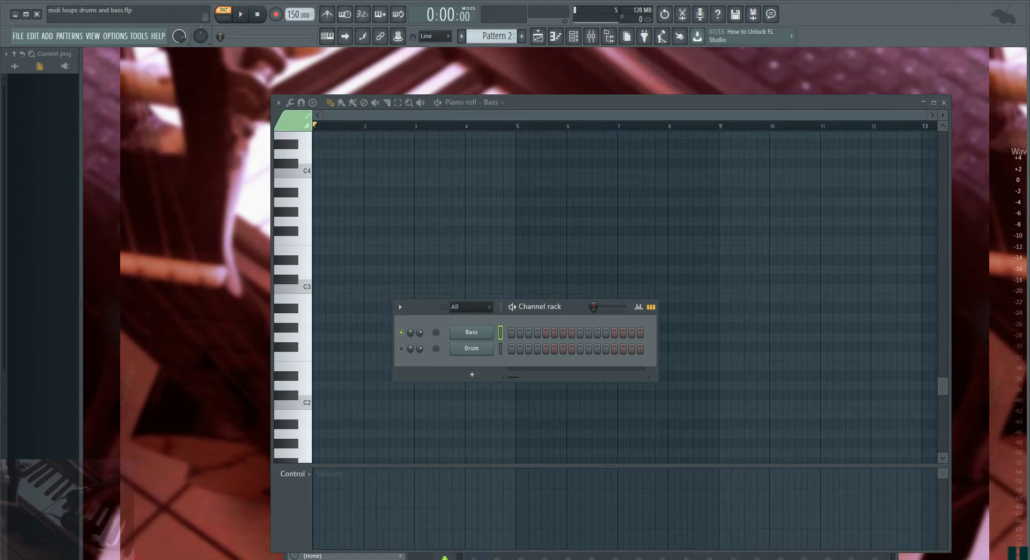
Bring up the OBS camera view of the DR-880 and watch its Perc Bossa preset pattern play.
key("alt+Tab")
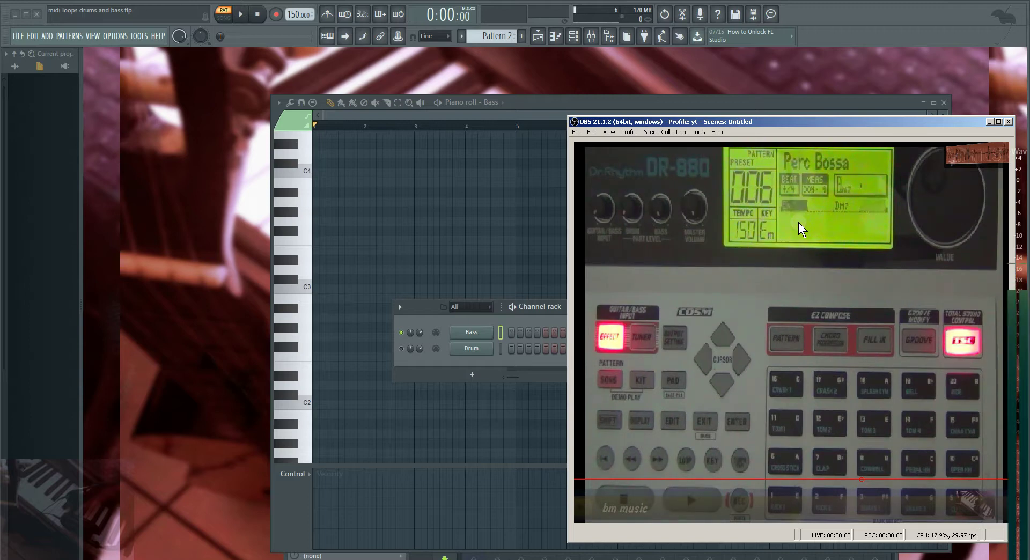
left_click(552, 105)
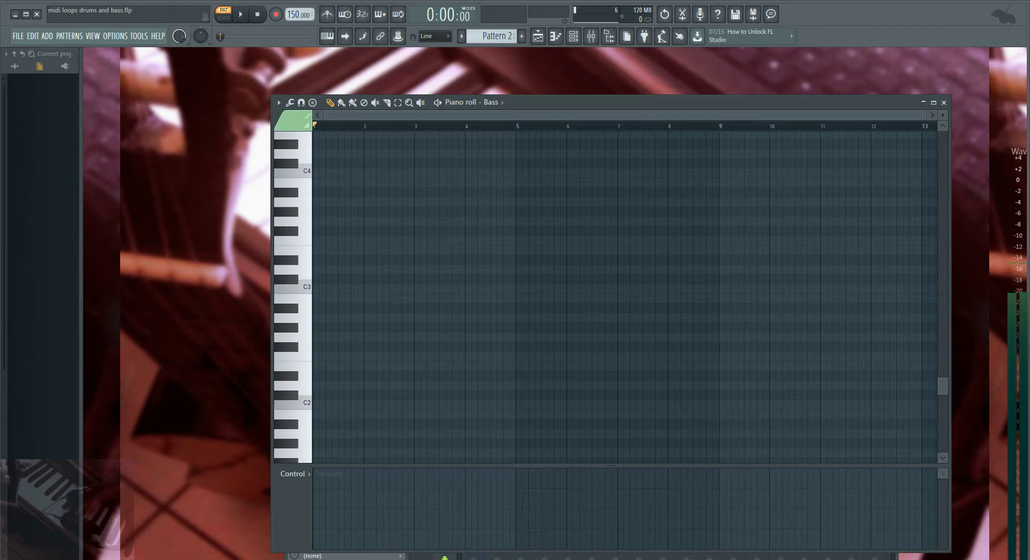
left_click(110, 535)
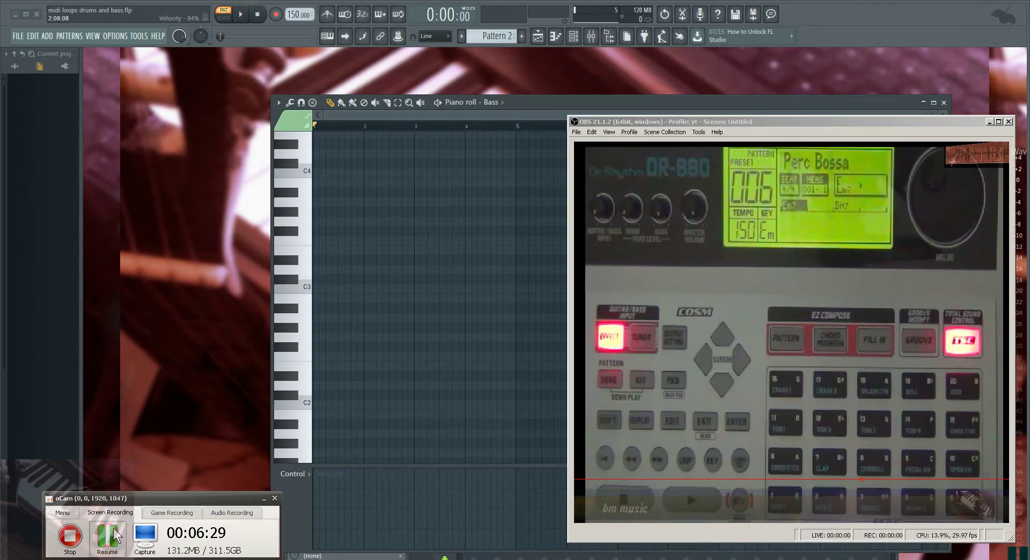
left_click(114, 534)
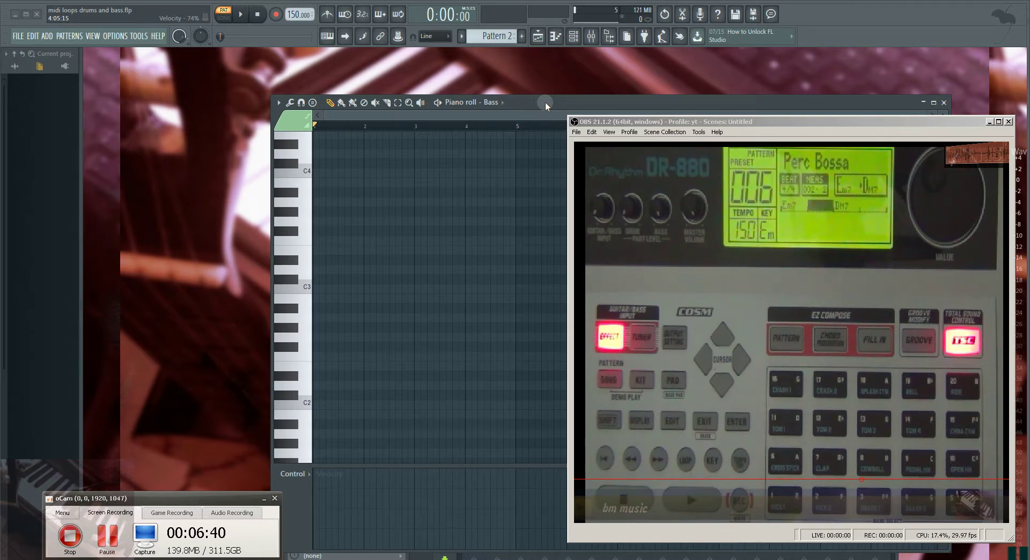
Open the Bass channel's MIDI Out settings from the channel rack and check the recording filter options.
left_click(573, 36)
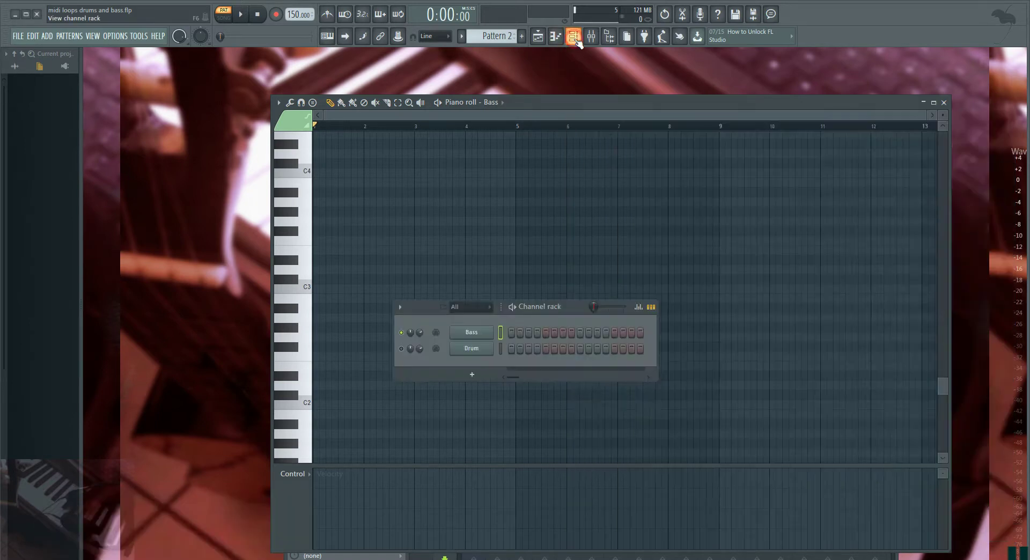
left_click(479, 332)
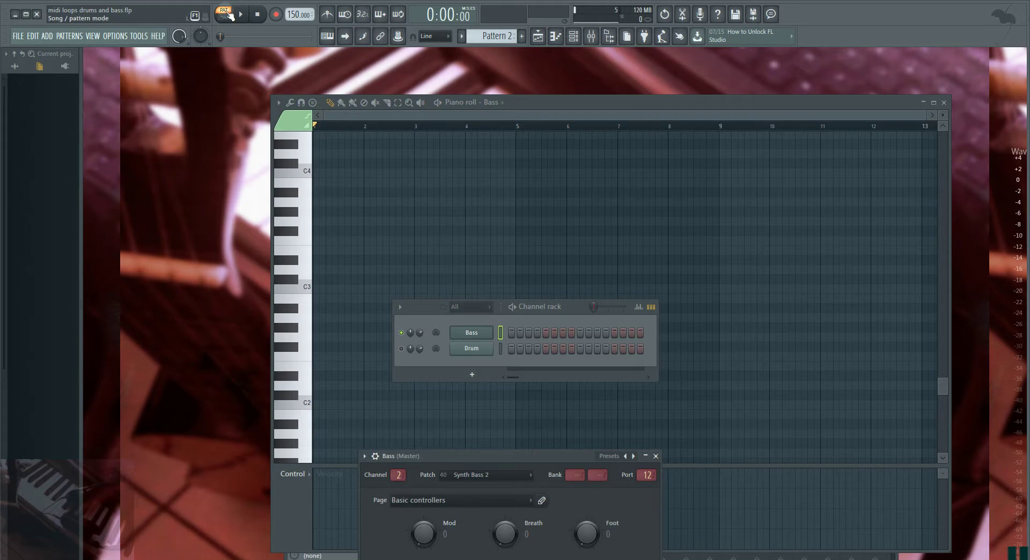
right_click(275, 13)
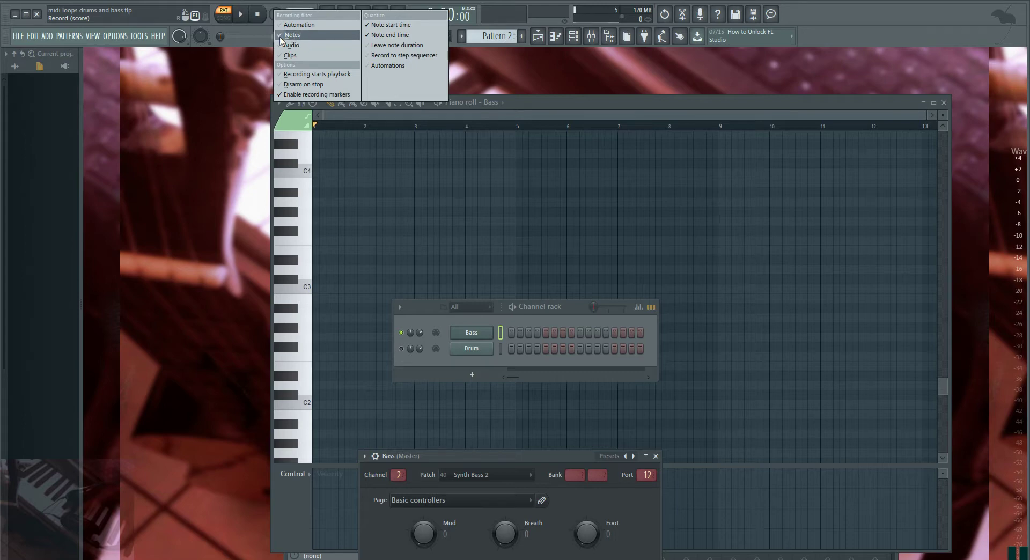
left_click(277, 4)
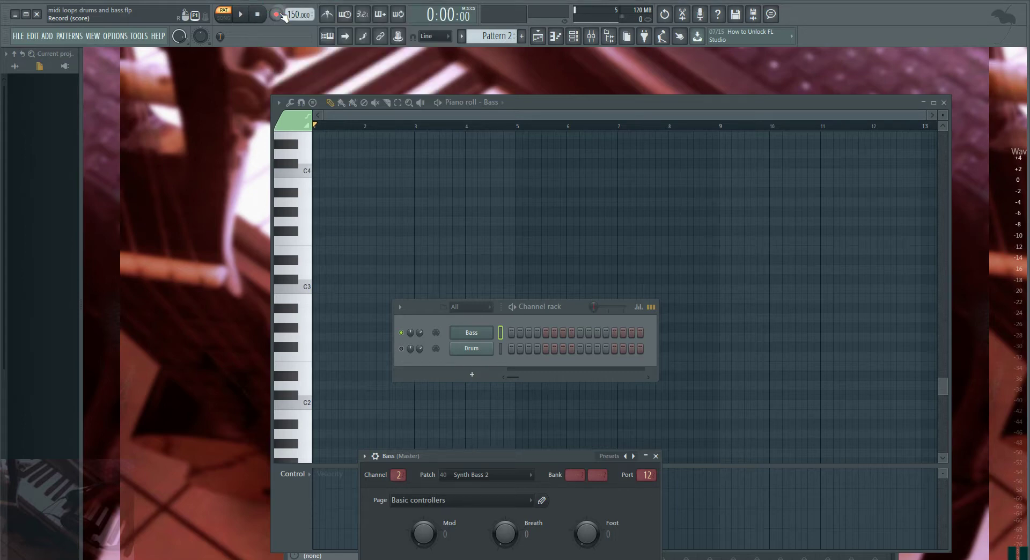
Enable MIDI remote control and record the DR-880's Perc Bossa pattern into the Bass channel of Pattern 2.
left_click(114, 36)
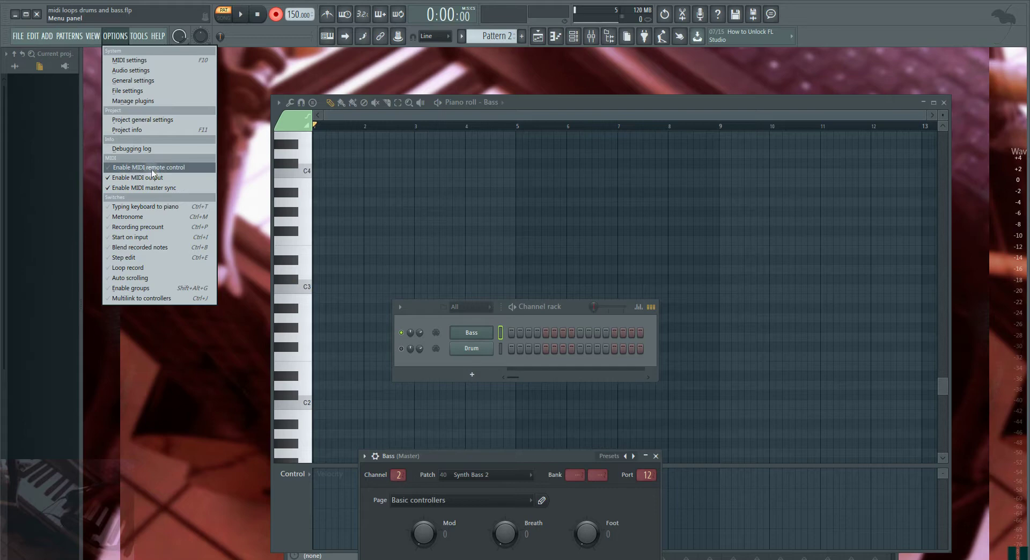
left_click(168, 168)
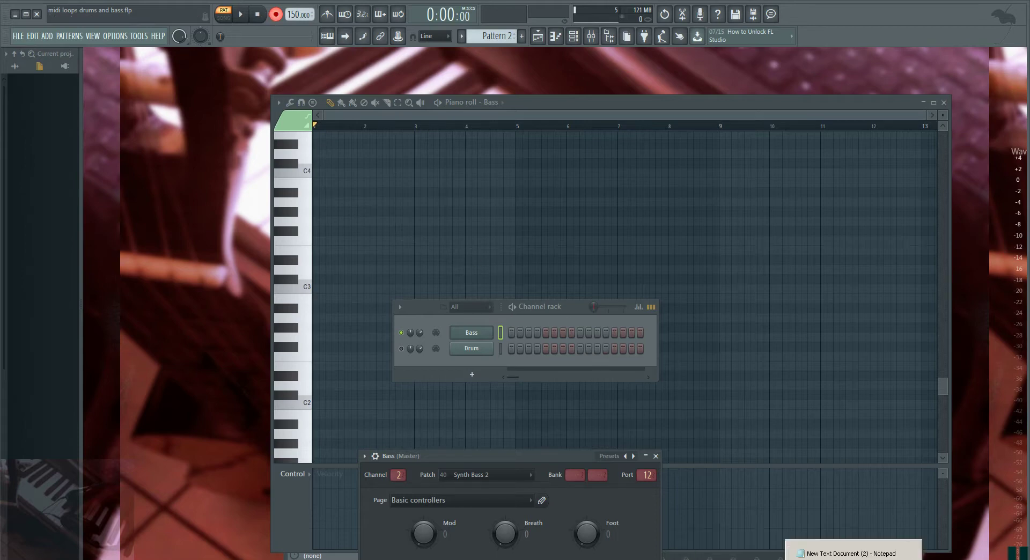
left_click(677, 552)
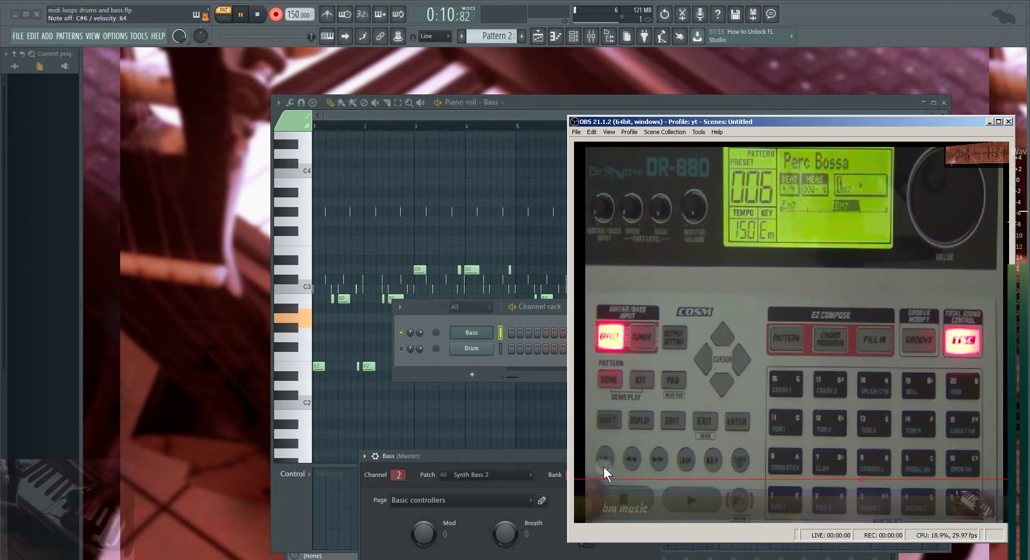
left_click(258, 16)
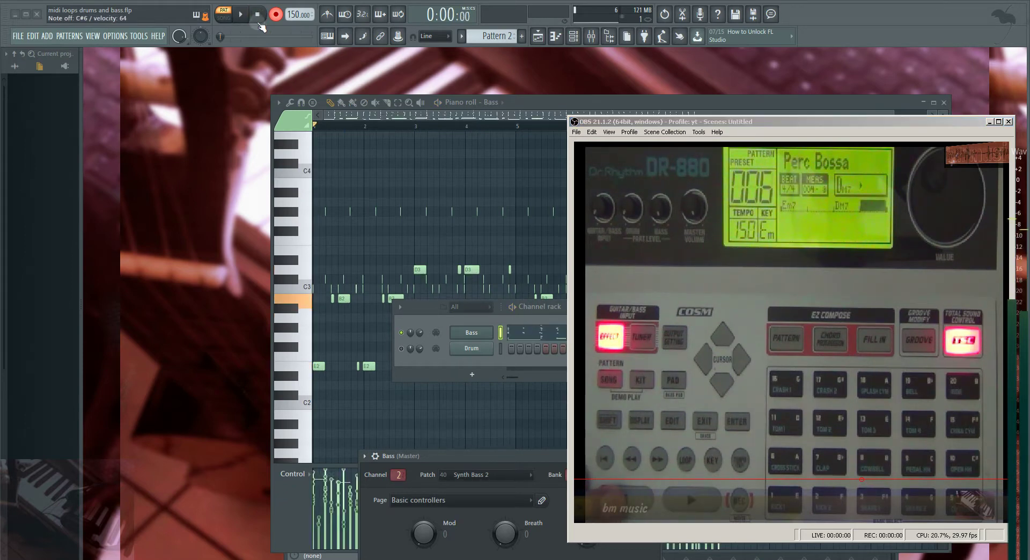
Delete the recorded Bass notes from bar 5 onward and clear the time selection.
left_click(590, 103)
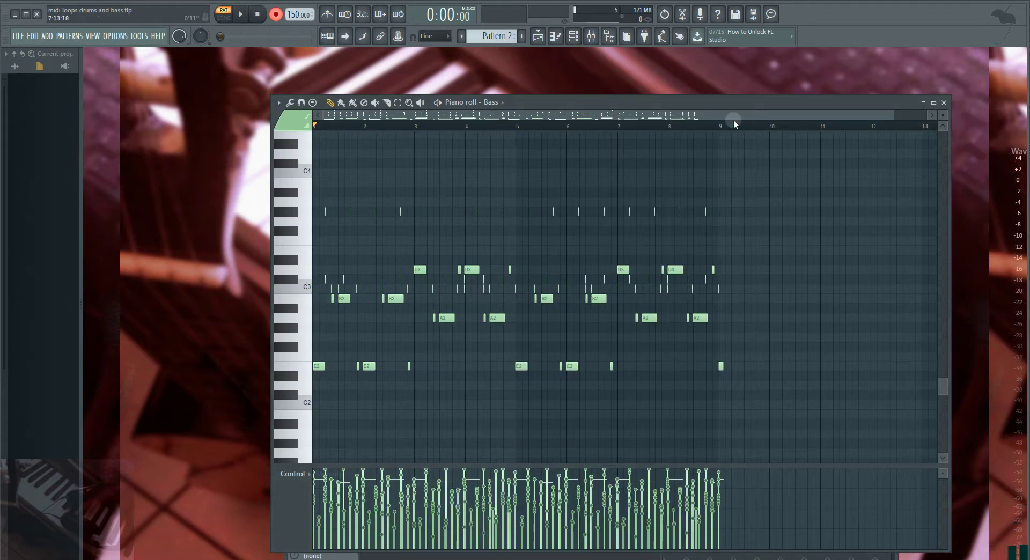
left_click_drag(750, 127, 519, 139)
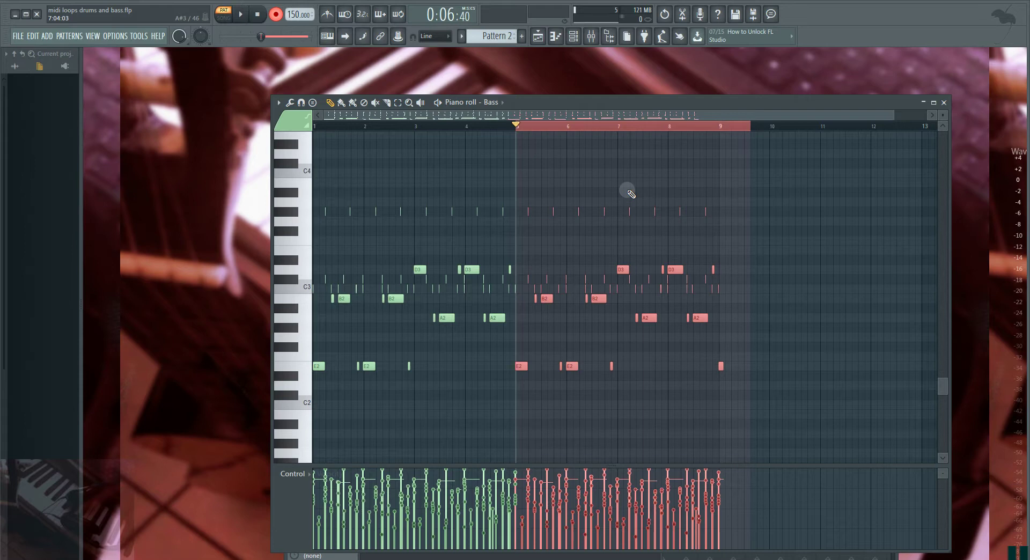
key("Delete")
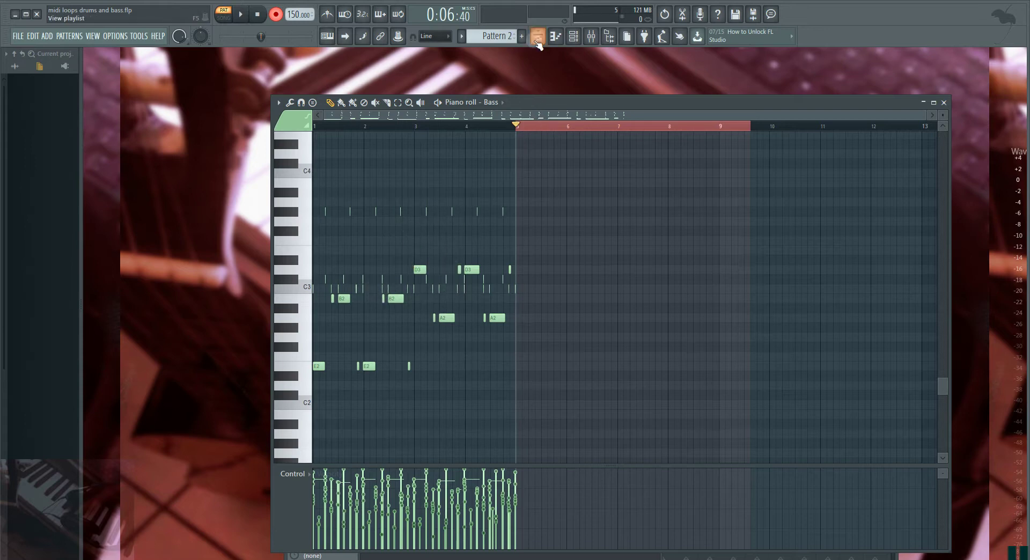
left_click(573, 37)
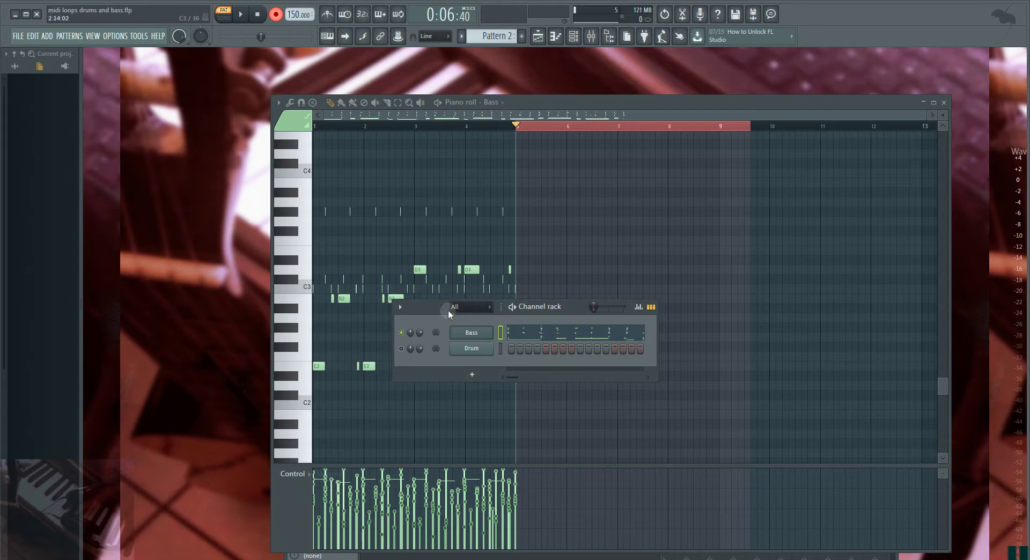
left_click(660, 127)
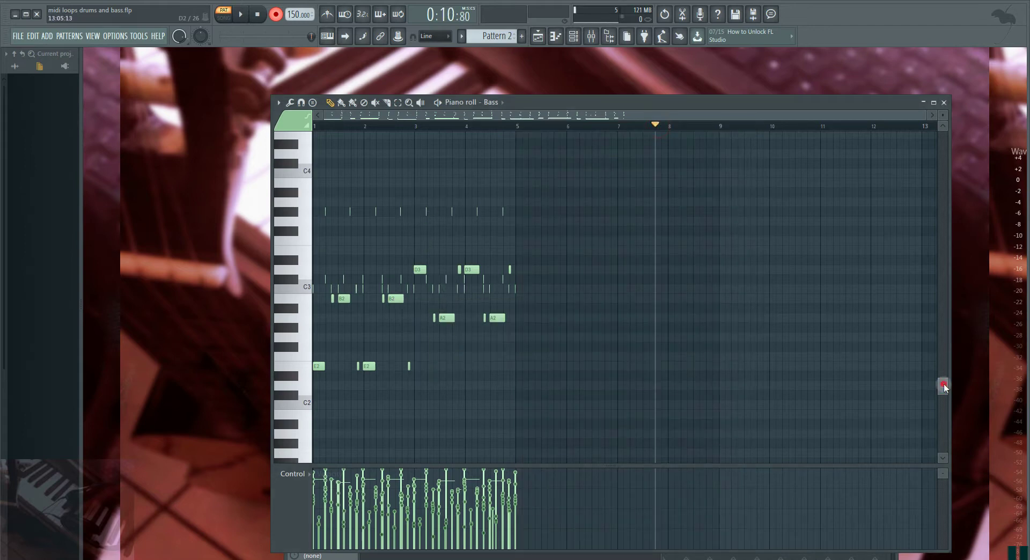
Review the recorded Bass channel's full note range and copy its notes into the Drum channel.
left_click_drag(944, 384, 932, 304)
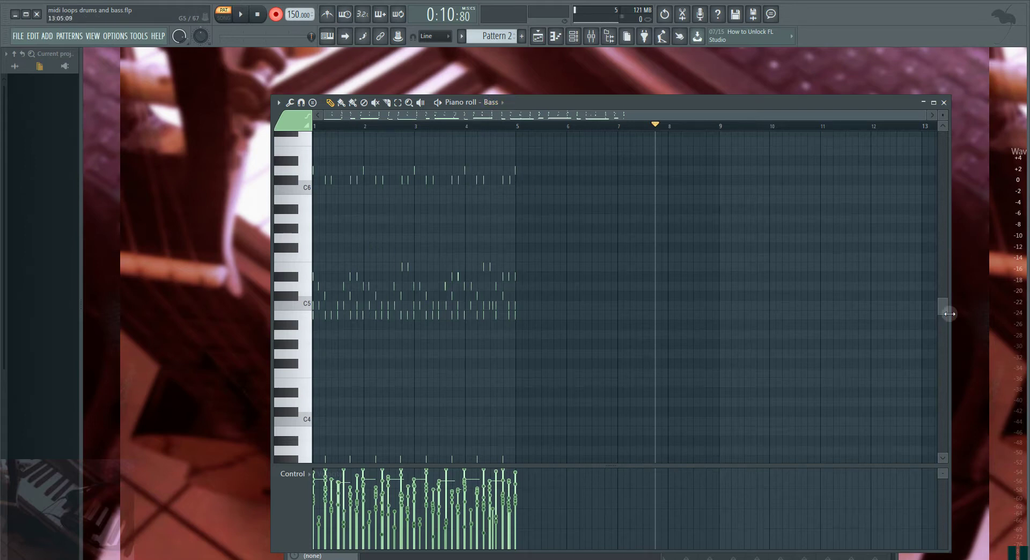
left_click_drag(942, 305, 955, 389)
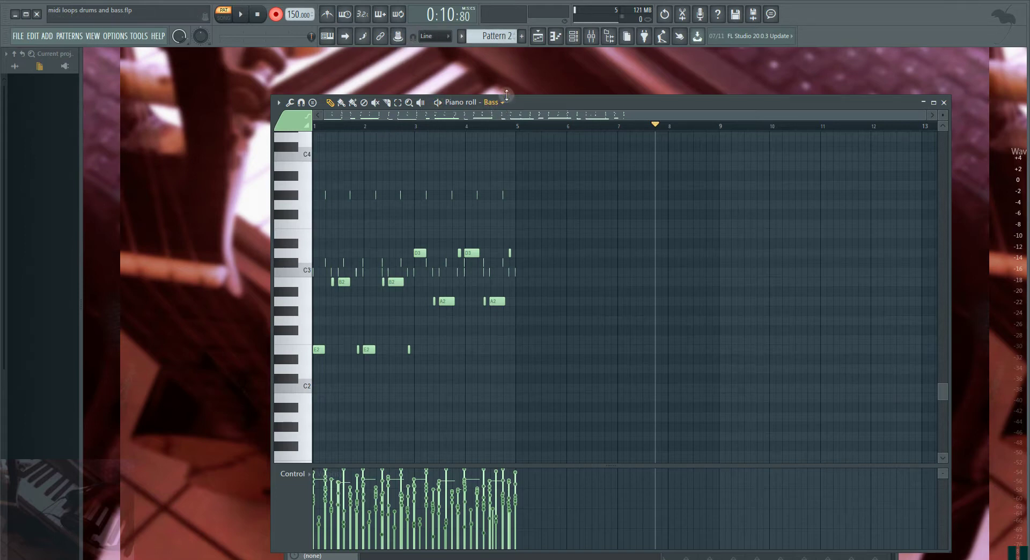
left_click(573, 36)
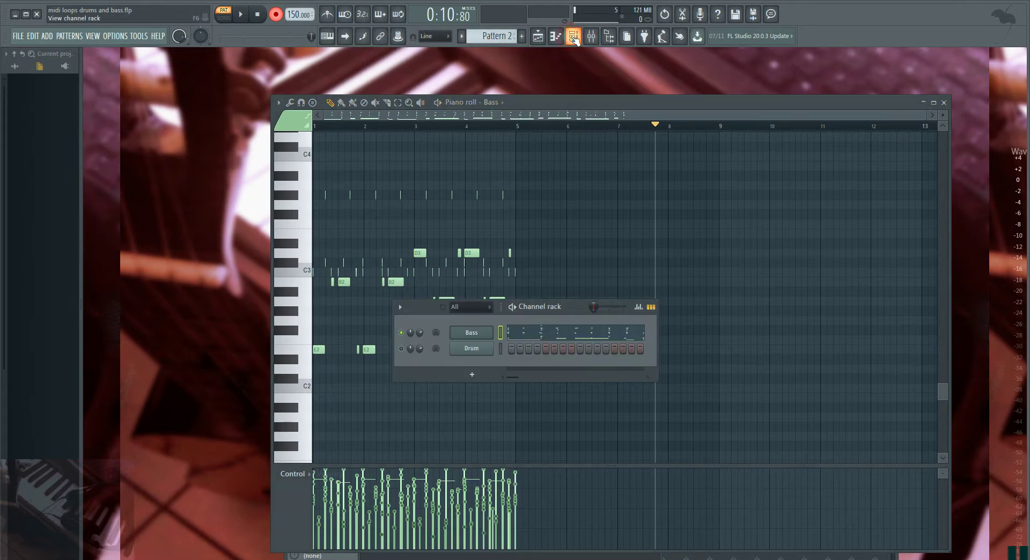
left_click(502, 349)
key("ctrl+v")
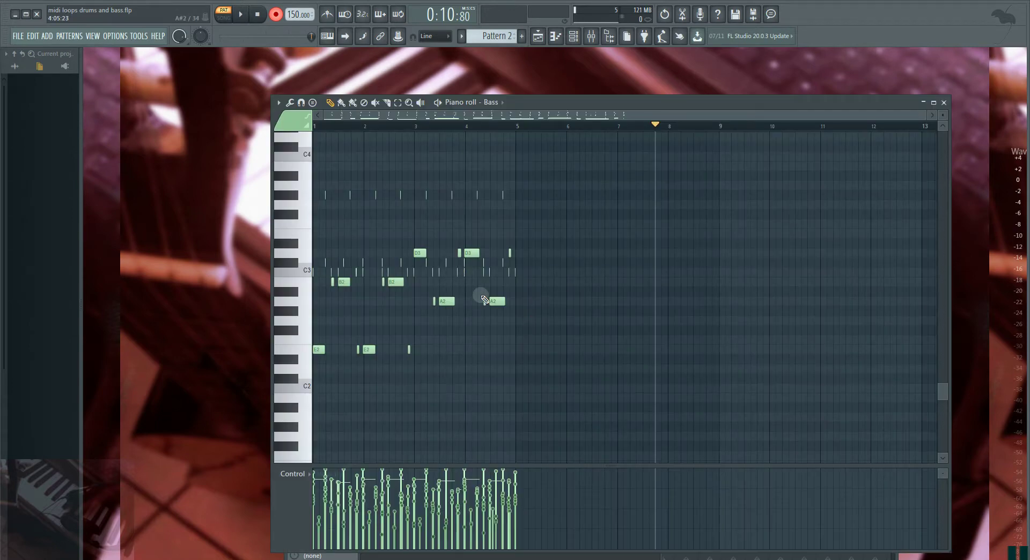
Delete the drum hits from the Bass channel, covering the C3 and C#3 rows and everything above the bass line.
scroll(445, 369, "up", 4)
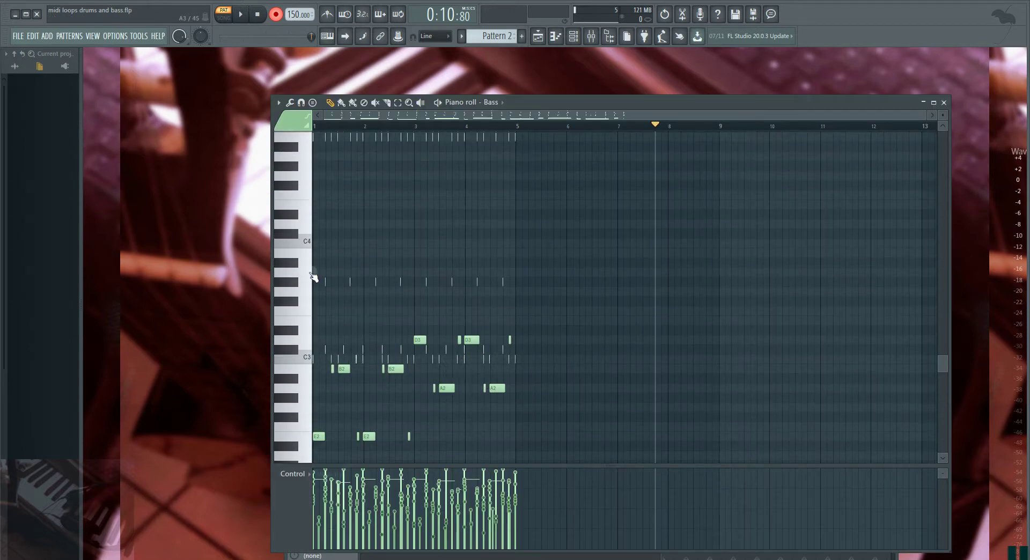
left_click(398, 102)
left_click(302, 361)
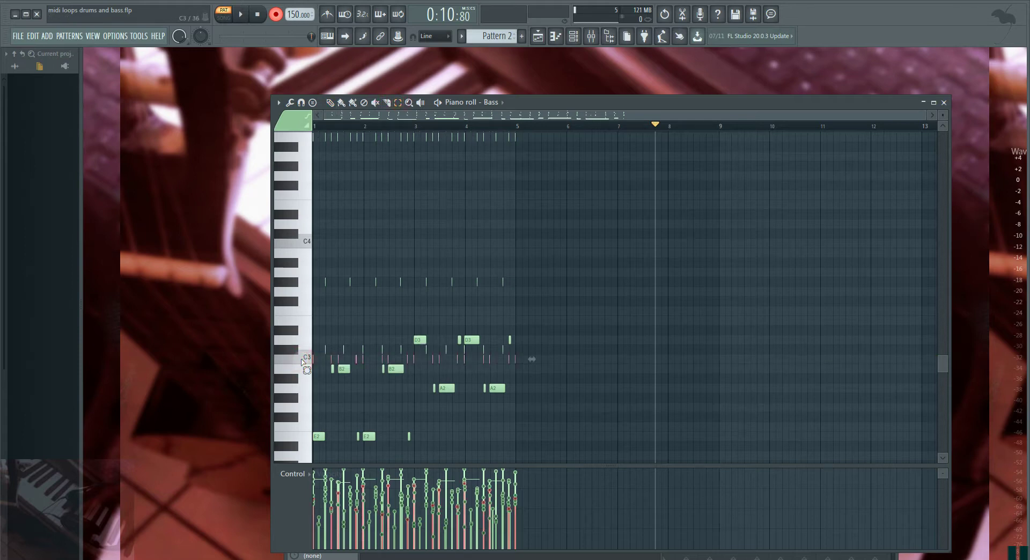
key("ctrl+x")
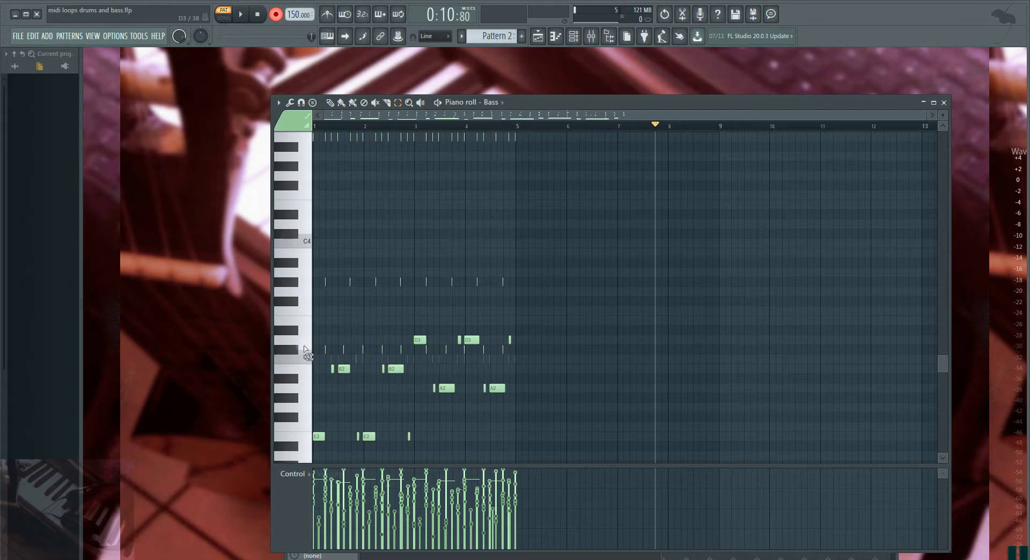
left_click(303, 348)
key("ctrl+x")
left_click_drag(544, 291, 258, 37)
key("Delete")
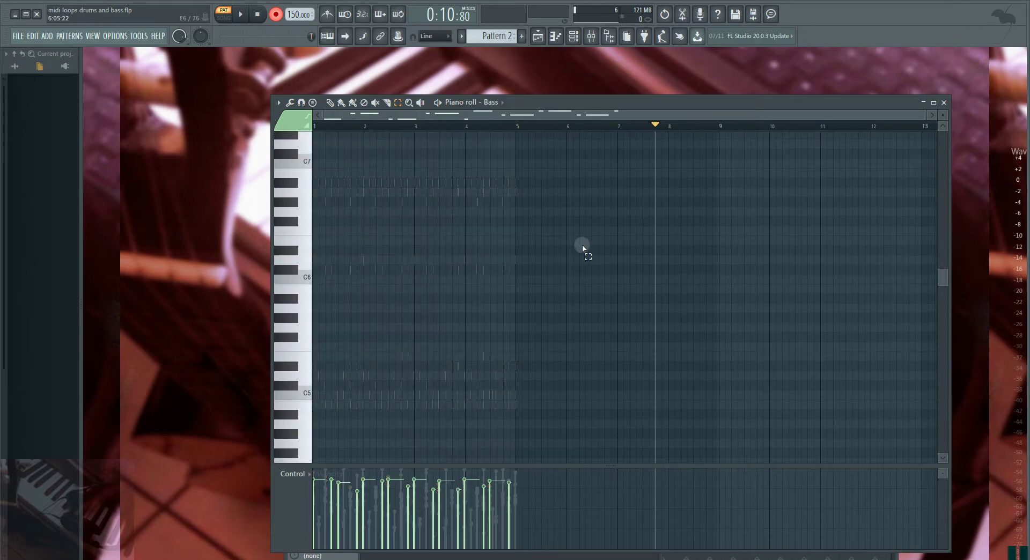
scroll(579, 253, "down", 8)
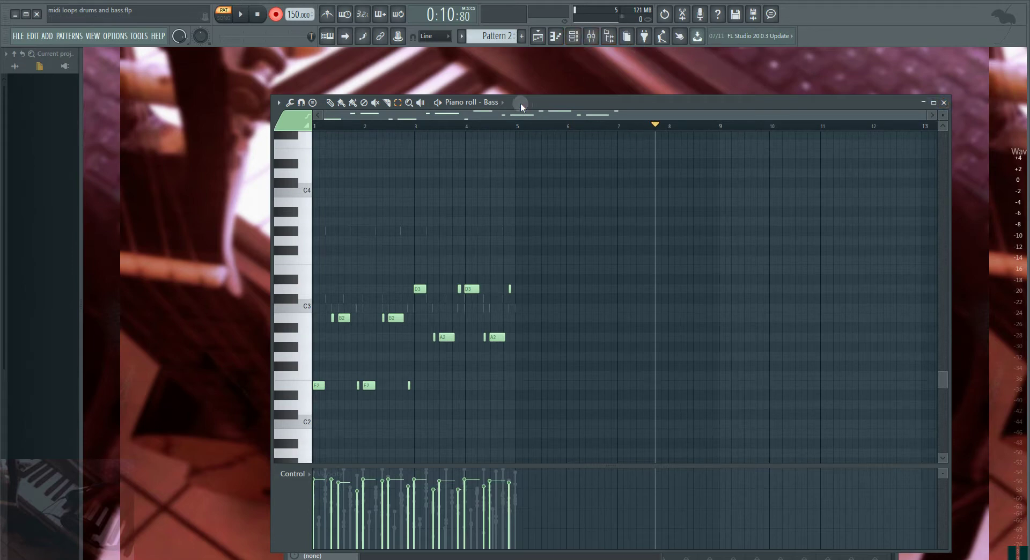
Show the Drum channel in the piano roll and delete the bass notes on the Acoustic Snare, Acoustic Bass Drum, Metronome Click and Slap rows.
left_click(503, 103)
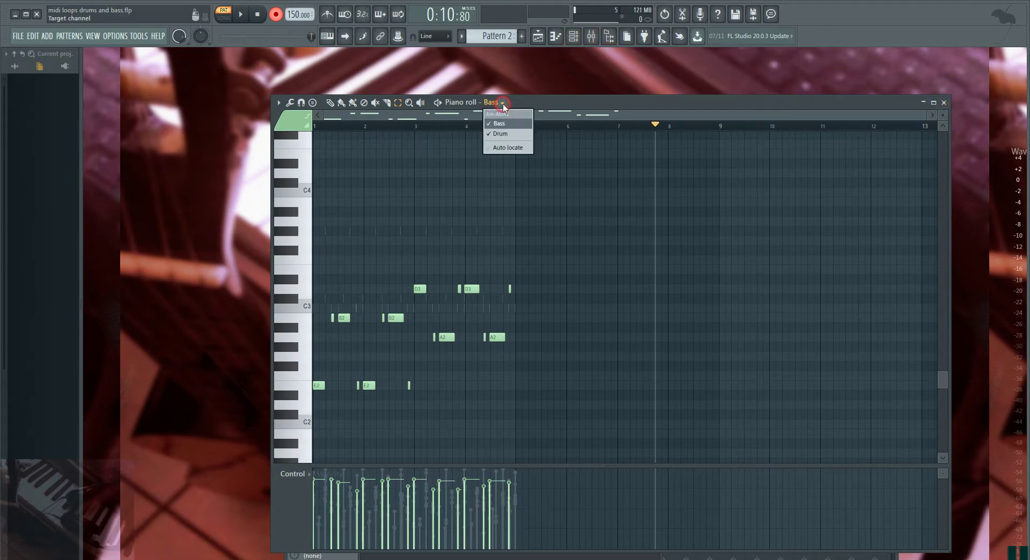
left_click(502, 133)
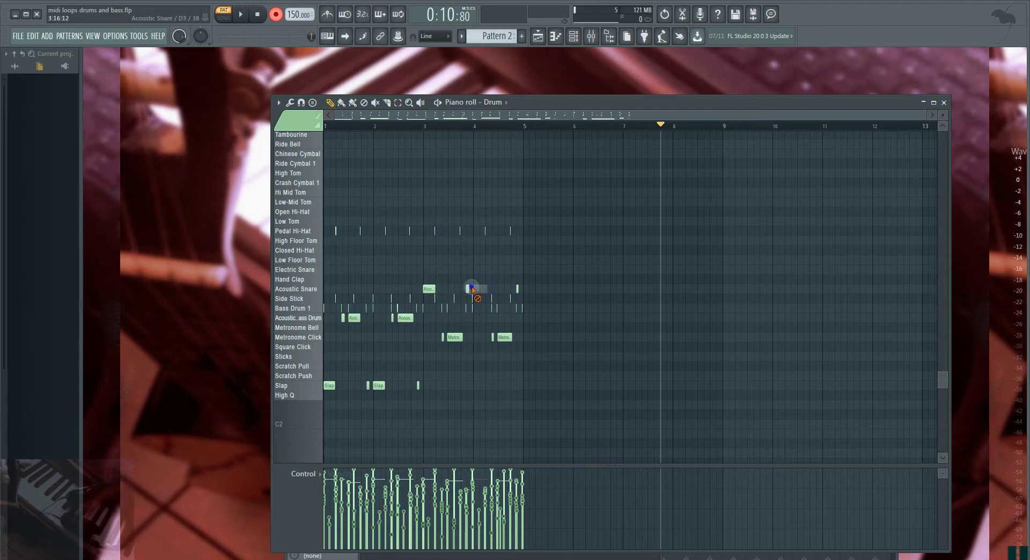
mouse_move(466, 288)
left_mouse_down()
mouse_move(540, 292)
mouse_move(423, 291)
mouse_move(519, 337)
mouse_move(429, 336)
mouse_move(449, 368)
mouse_move(427, 387)
mouse_move(320, 381)
mouse_move(365, 388)
mouse_move(398, 316)
mouse_move(415, 325)
mouse_move(340, 322)
mouse_move(485, 341)
mouse_move(488, 318)
left_mouse_up()
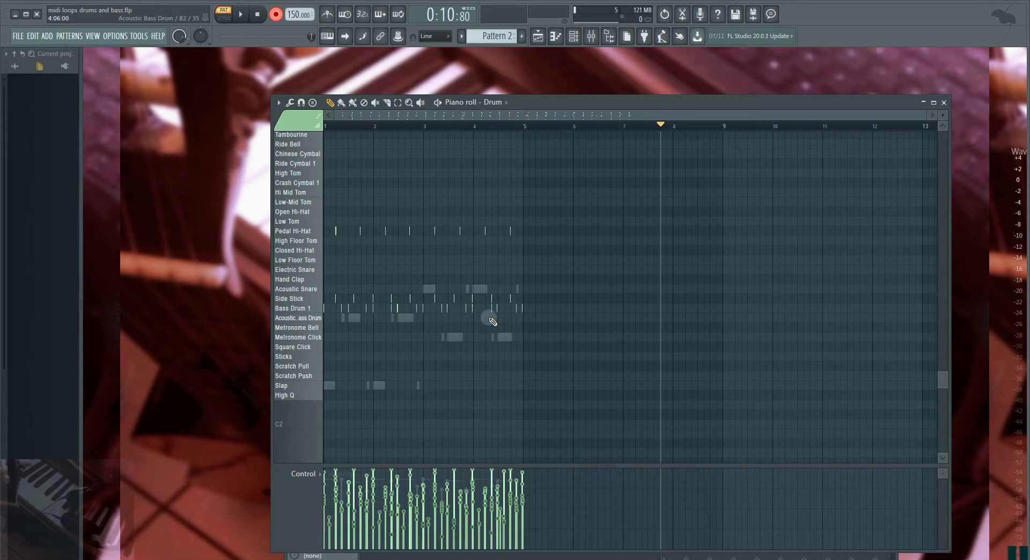
scroll(812, 243, "up", 2)
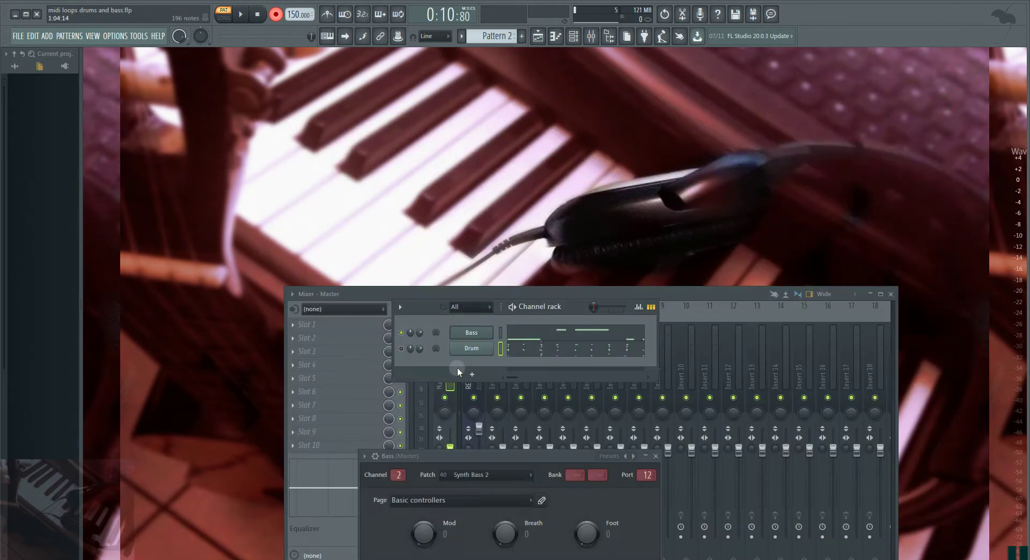
Move the channel rack above the mixer, reset playback to the start and disable MIDI remote control.
left_click_drag(420, 308, 404, 240)
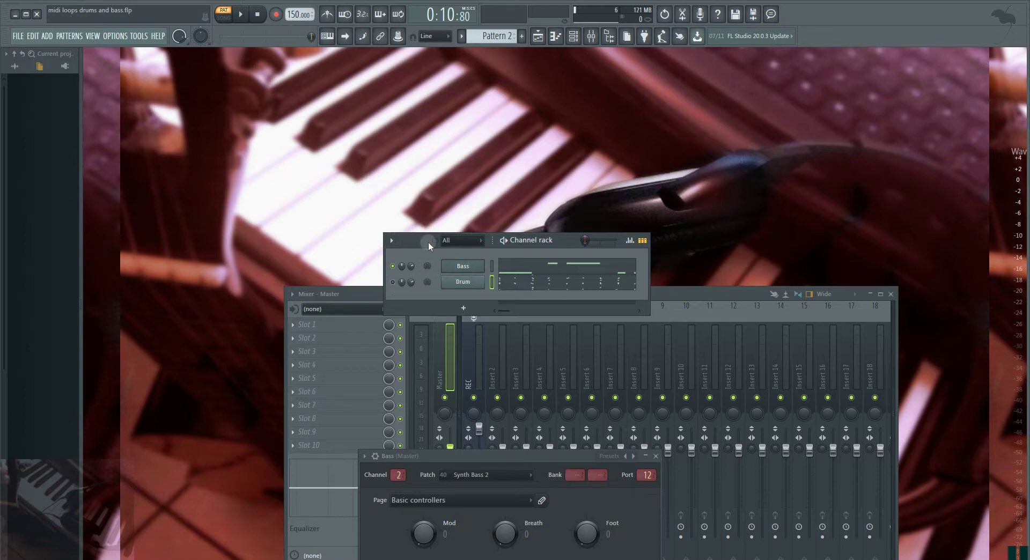
left_click(260, 15)
left_click(107, 37)
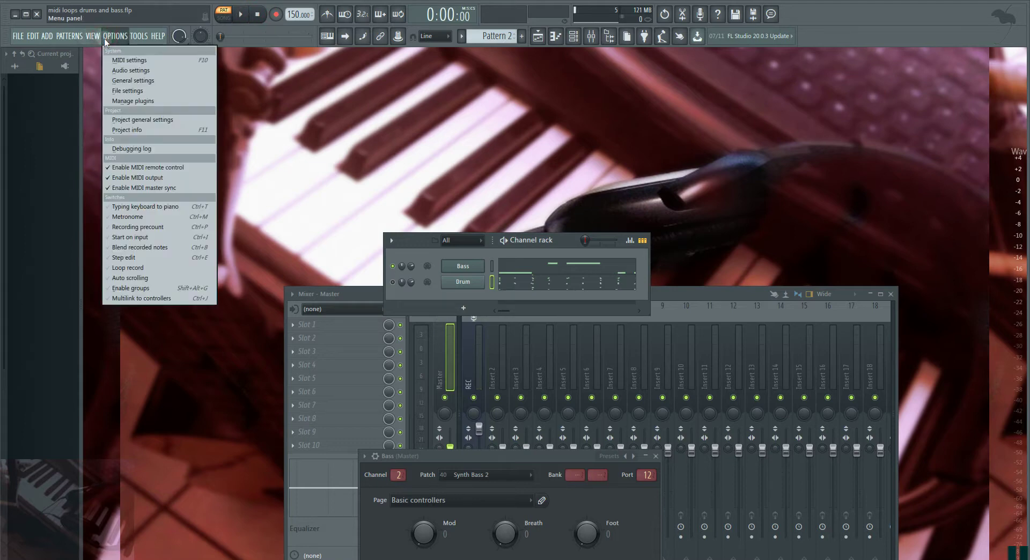
left_click(118, 169)
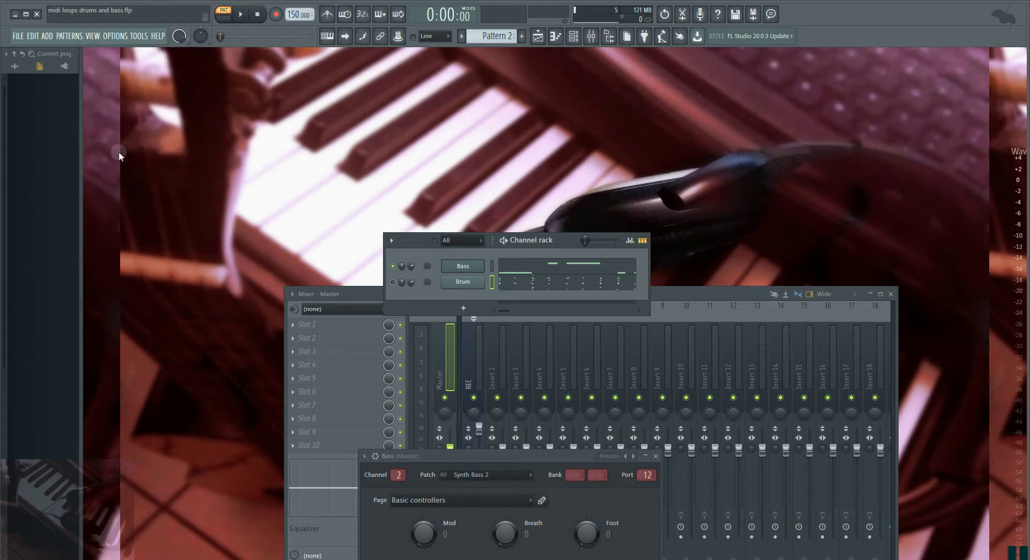
Play Pattern 2 and follow the Bass notes in the piano roll with the four-bar loop filling the view.
left_click(242, 15)
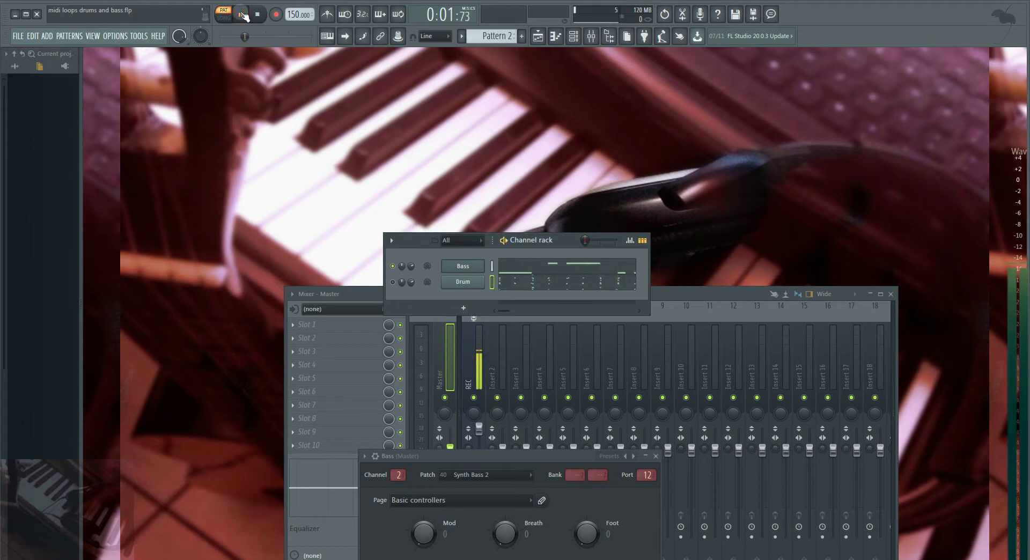
left_click(529, 266)
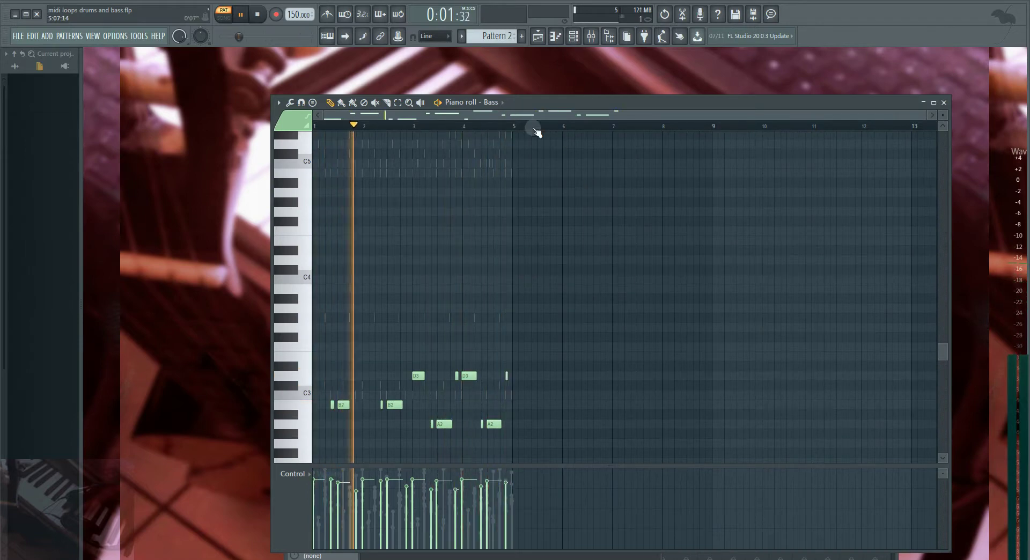
left_click_drag(525, 116, 526, 179)
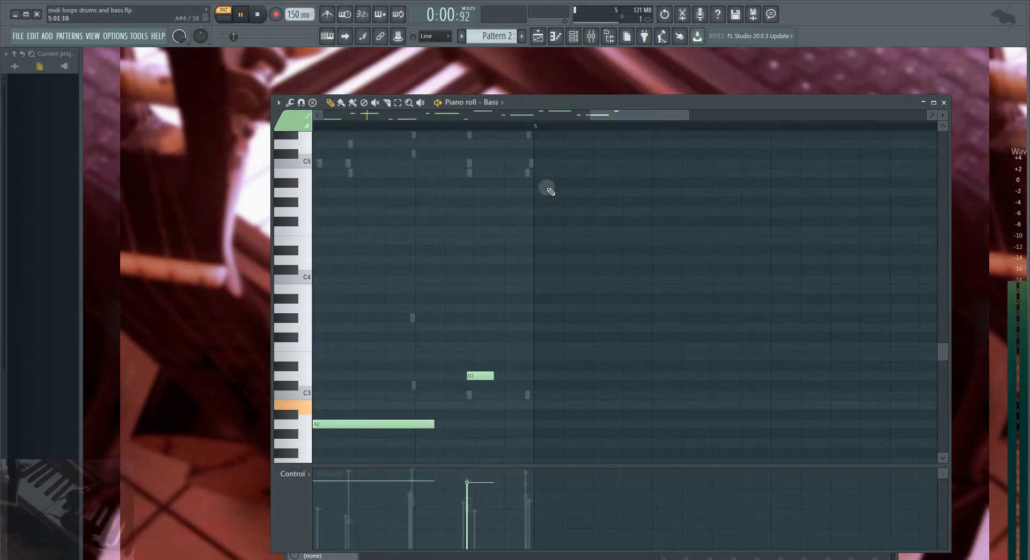
left_click_drag(587, 117, 356, 115)
left_click_drag(357, 115, 203, 113)
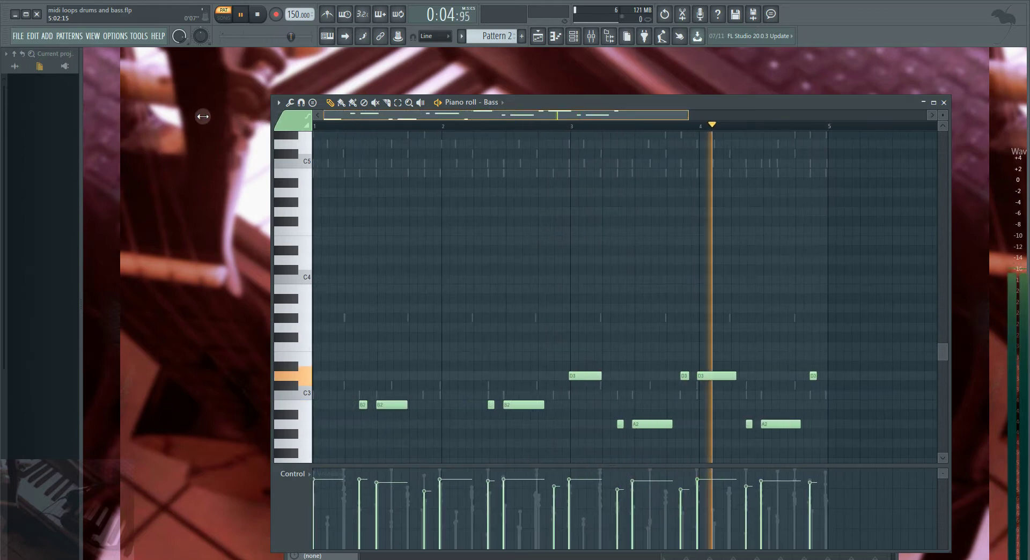
key("space")
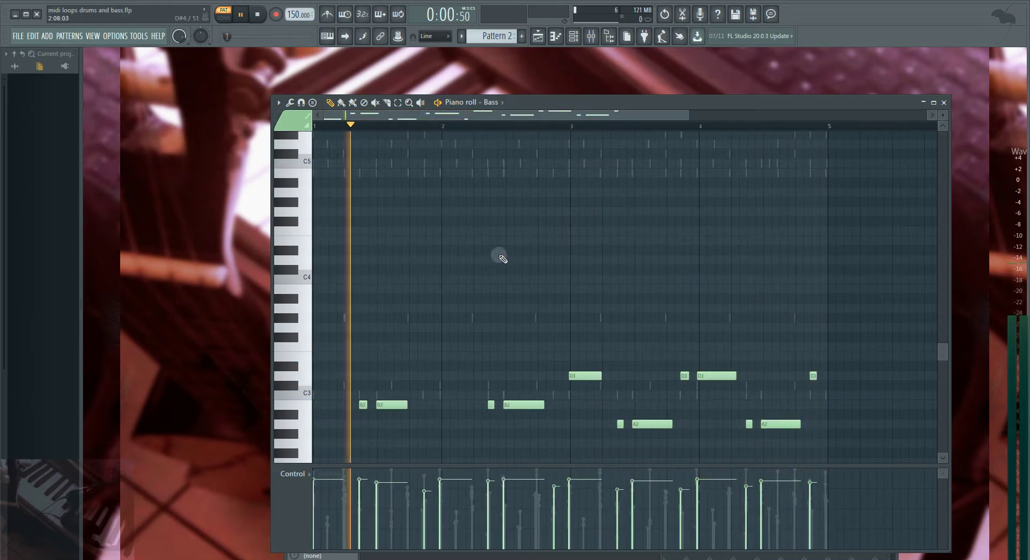
Solo the Drum channel during playback and inspect its ghost notes in the piano roll's higher octaves.
left_click(573, 36)
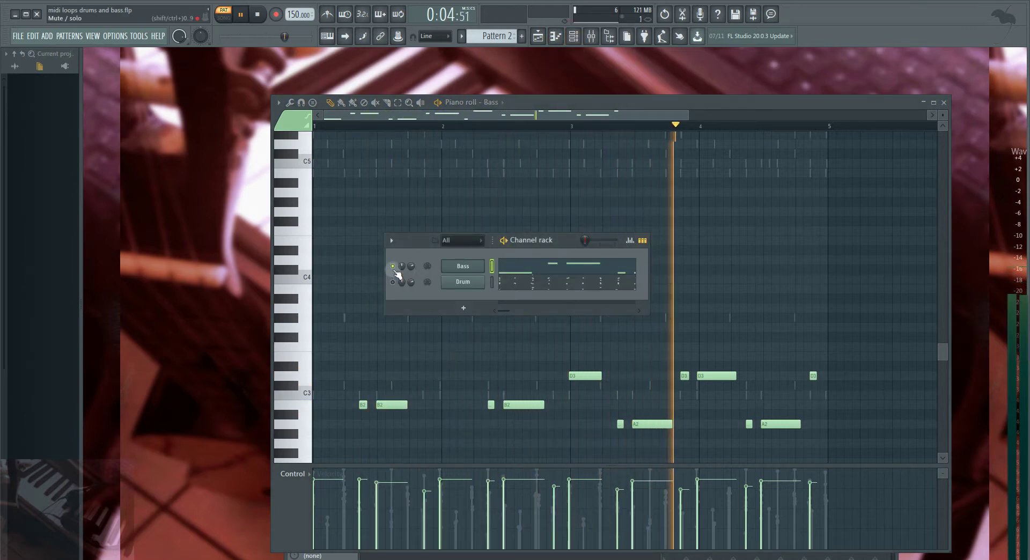
right_click(392, 282)
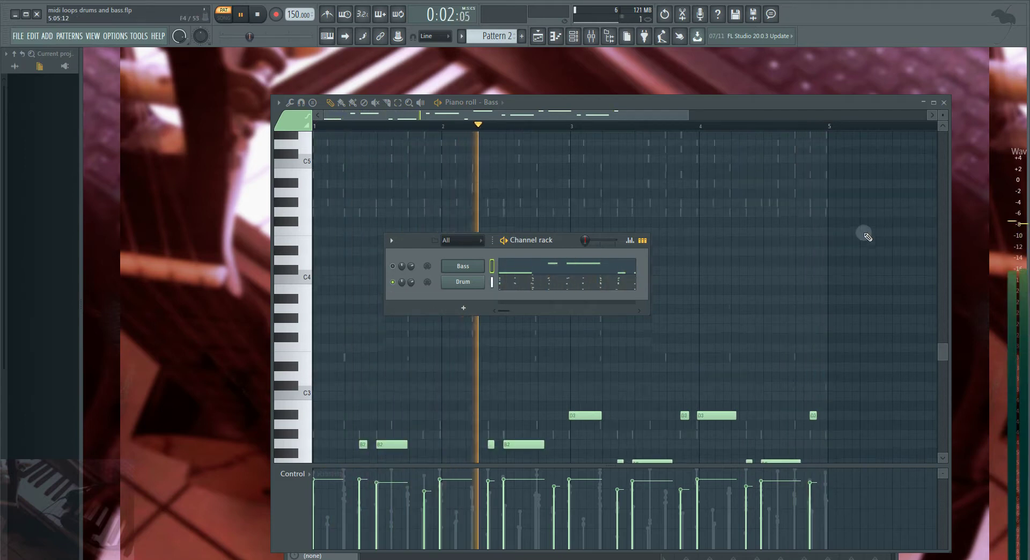
scroll(865, 235, "up", 3)
scroll(867, 237, "up", 2)
scroll(867, 236, "up", 2)
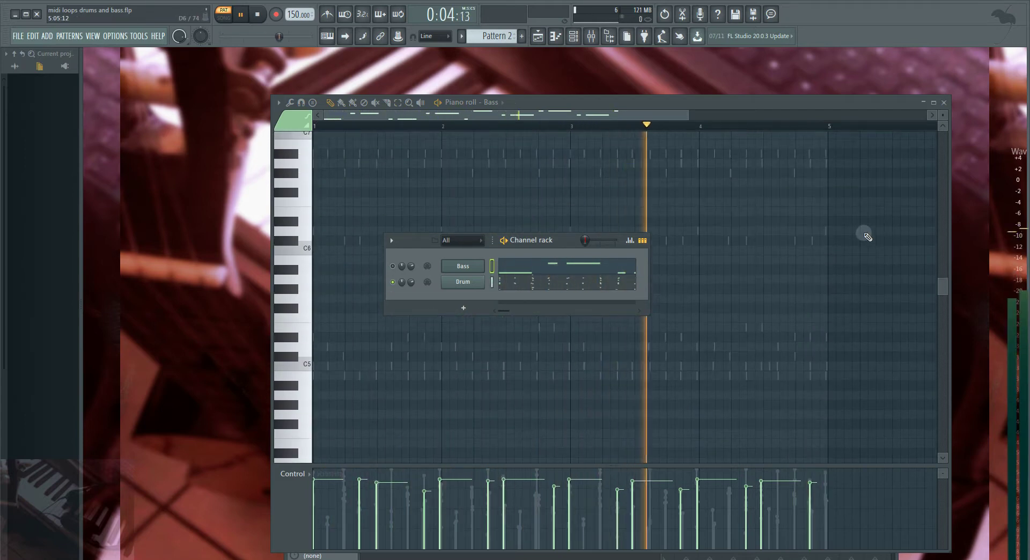
scroll(867, 239, "up", 3)
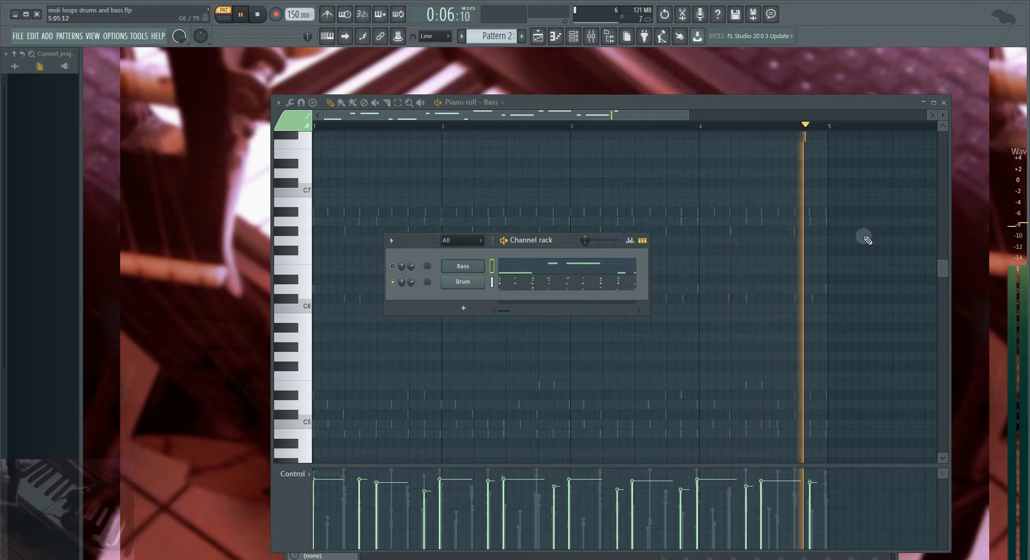
right_click(864, 284)
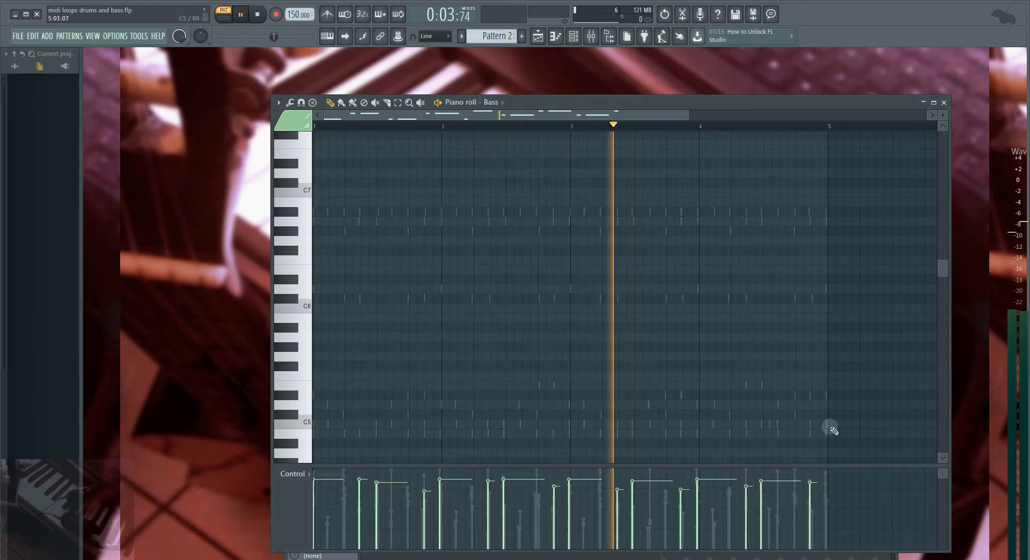
Show the Drum channel in the piano roll and examine its notes from the Shaker rows down to the Slap row during playback.
left_click(479, 103)
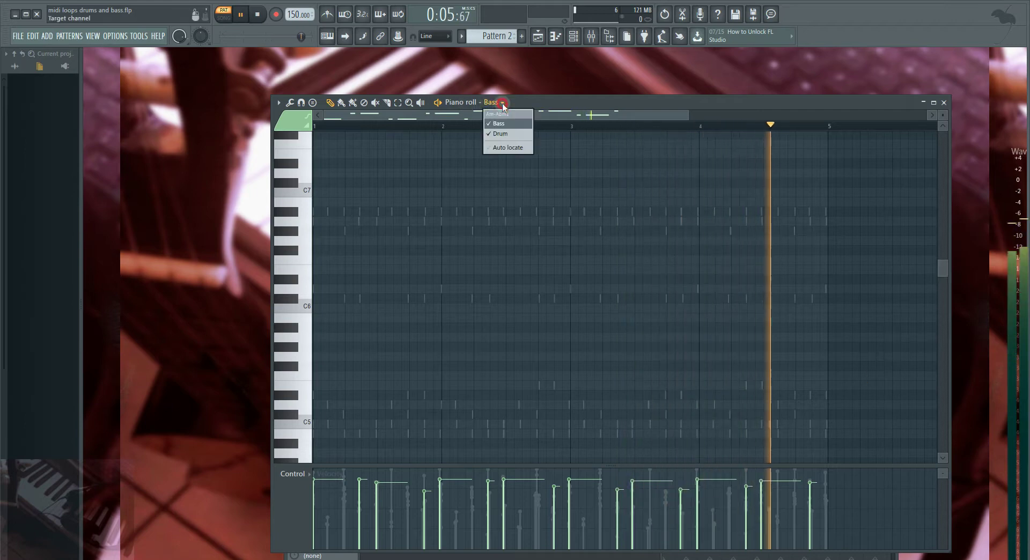
left_click(496, 131)
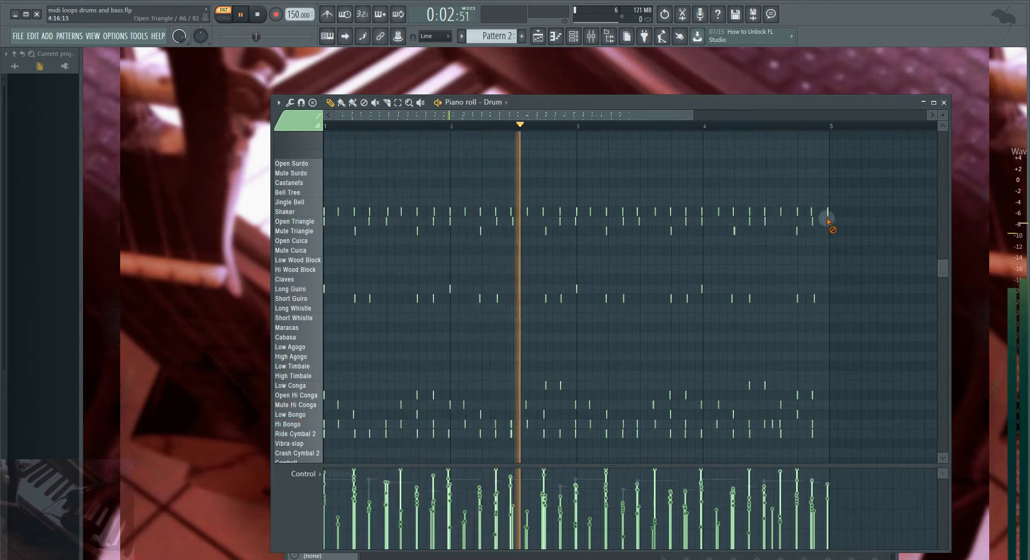
left_click_drag(943, 267, 941, 359)
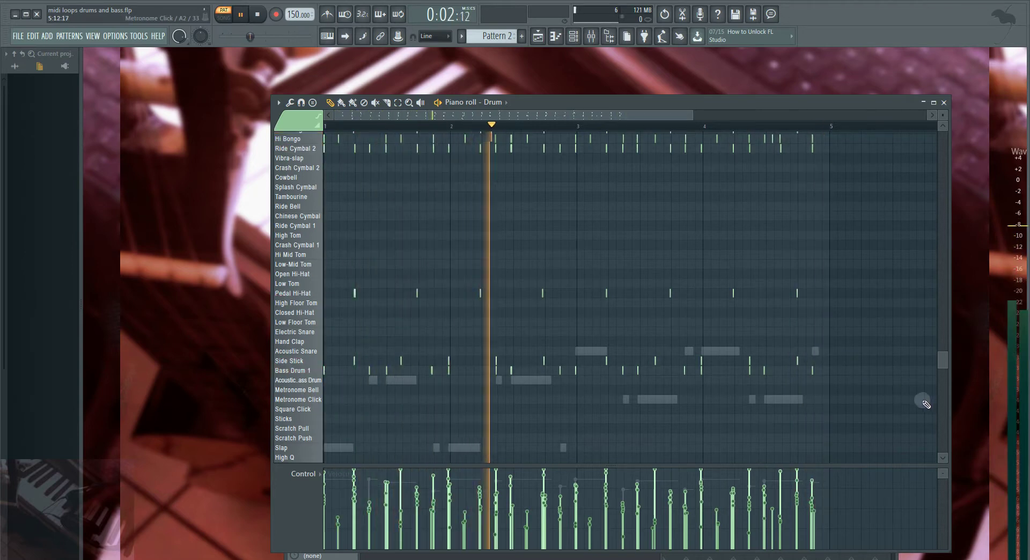
scroll(919, 386, "up", 3)
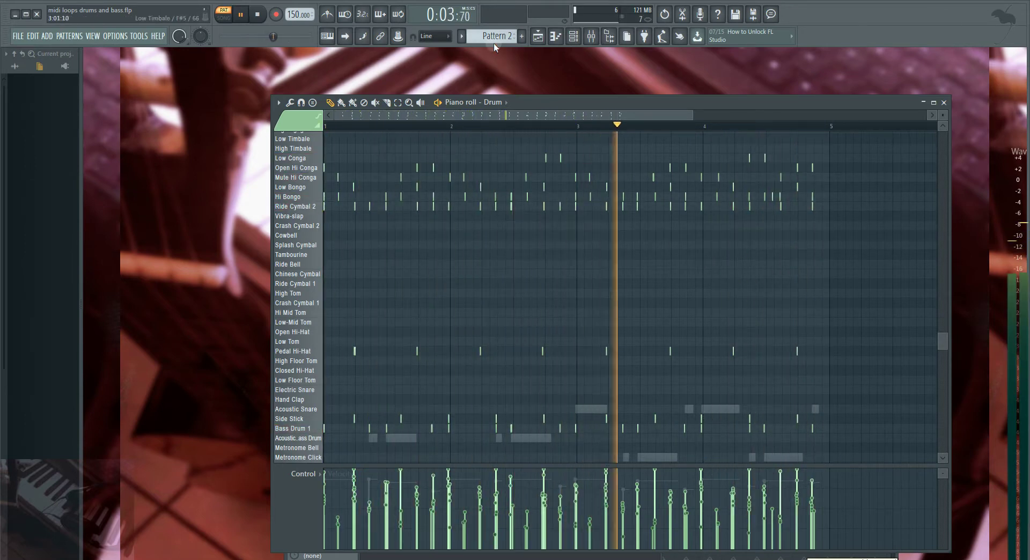
Unmute the Bass channel in the channel rack so it plays alongside Drum, and stop playback.
left_click(573, 36)
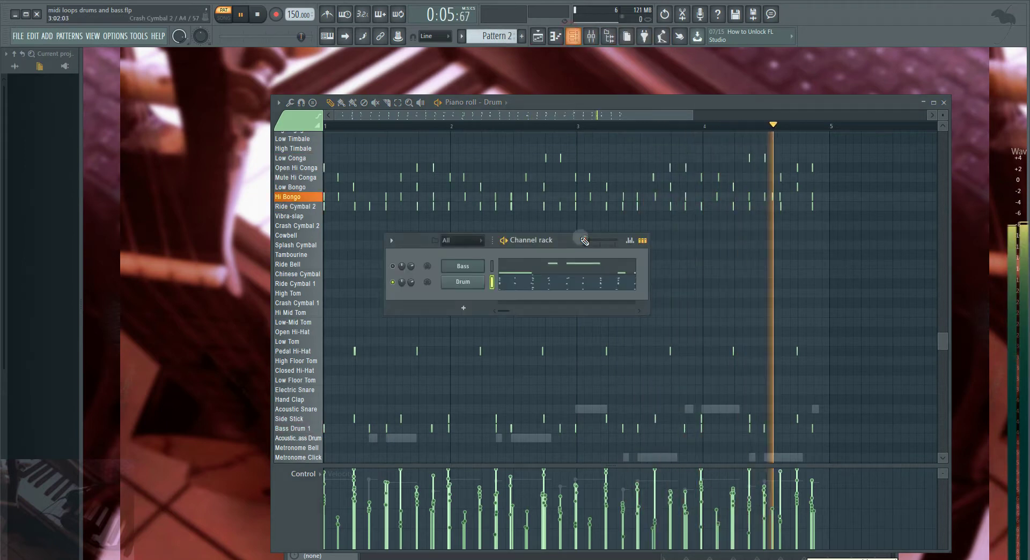
left_click(393, 266)
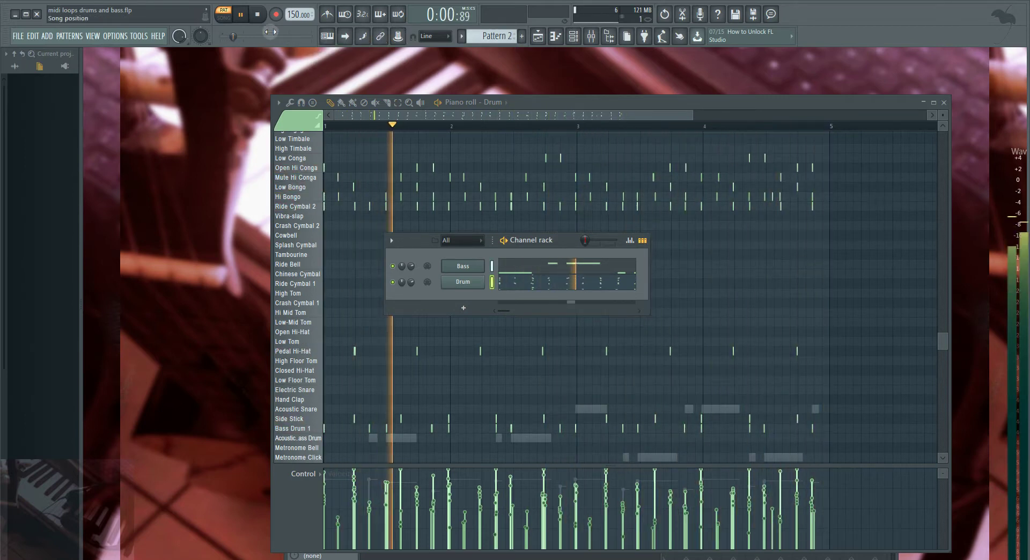
left_click(259, 14)
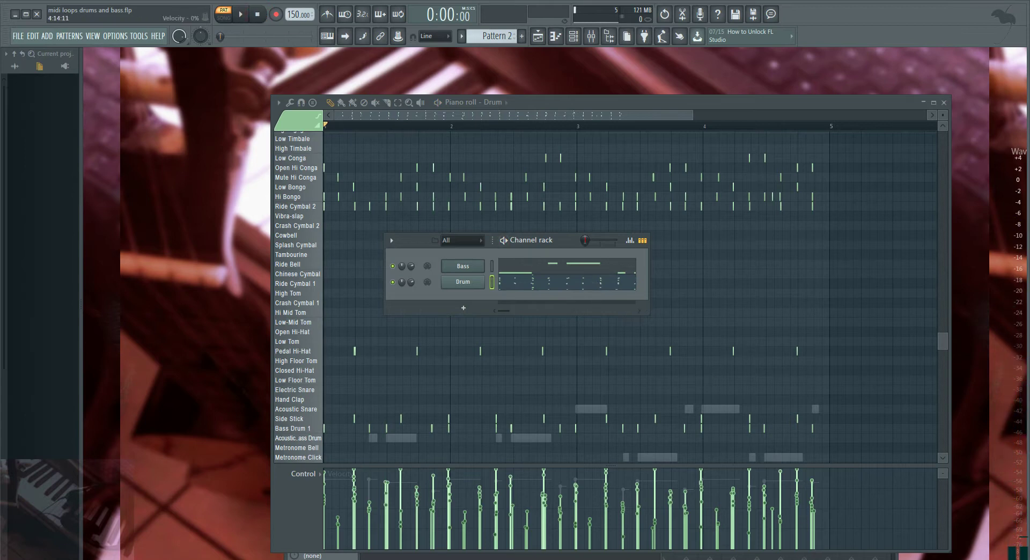
Move the Drum piano roll to the workspace's upper corner, bring the mixer in front of it and select the REC track.
key("alt+Tab")
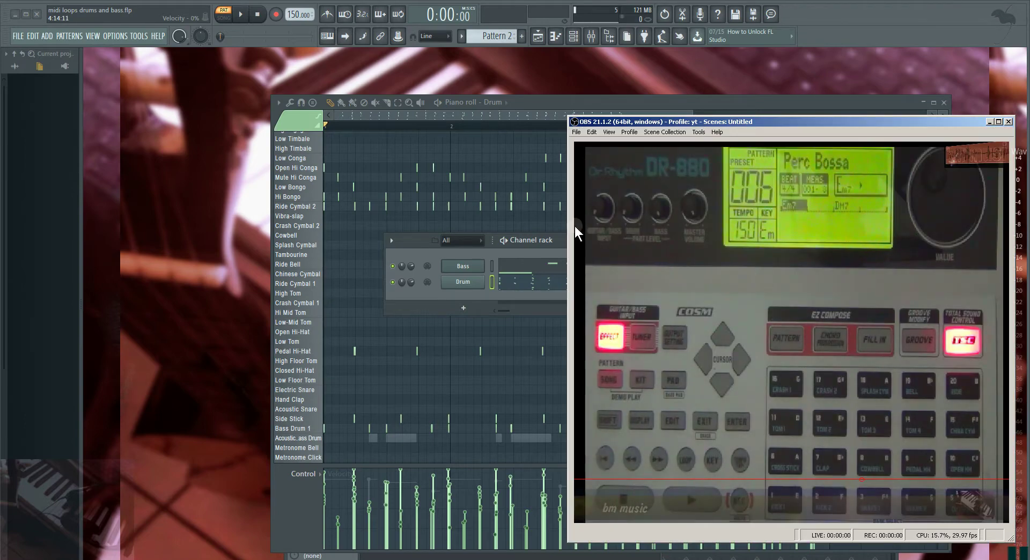
left_click_drag(550, 102, 369, 55)
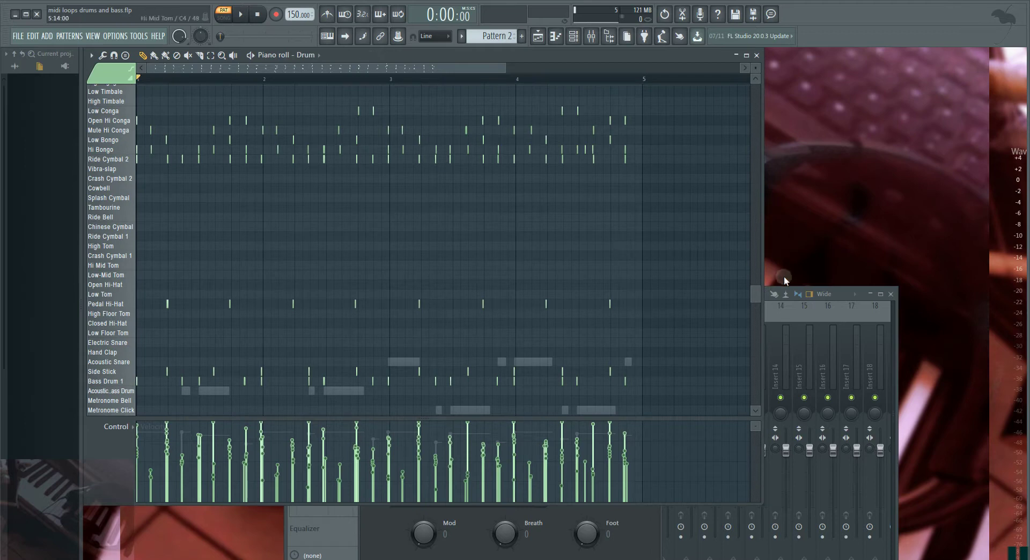
left_click(797, 321)
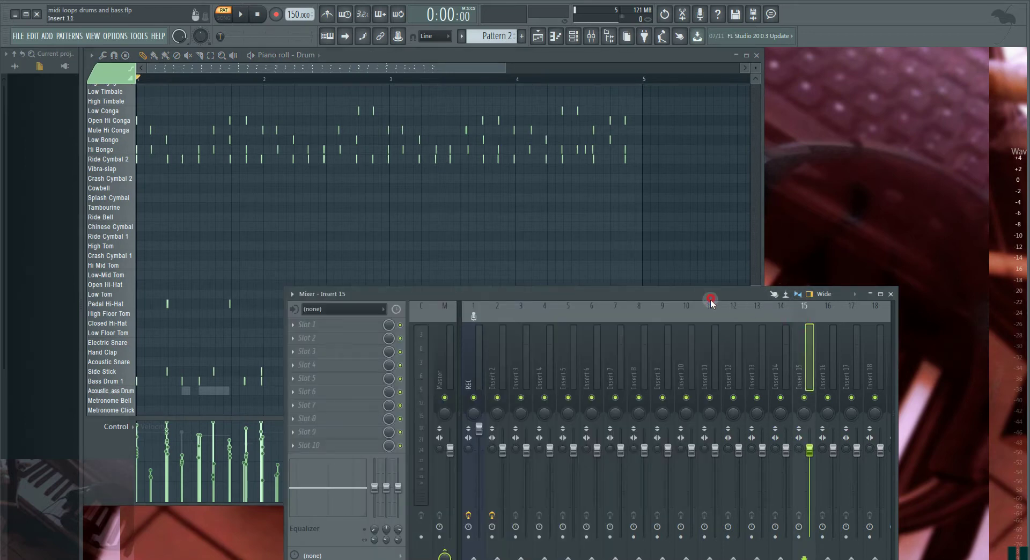
left_click_drag(710, 301, 675, 287)
left_click(445, 336)
left_click(462, 339)
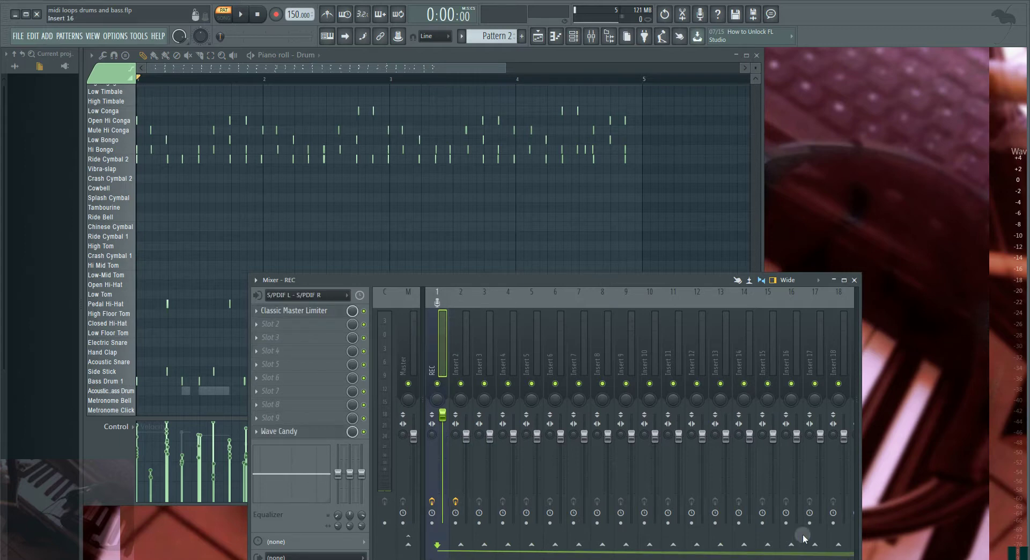
Check the DR-880 camera view in OBS and move the channel rack over the piano roll, clear of the mixer tracks.
left_click(677, 559)
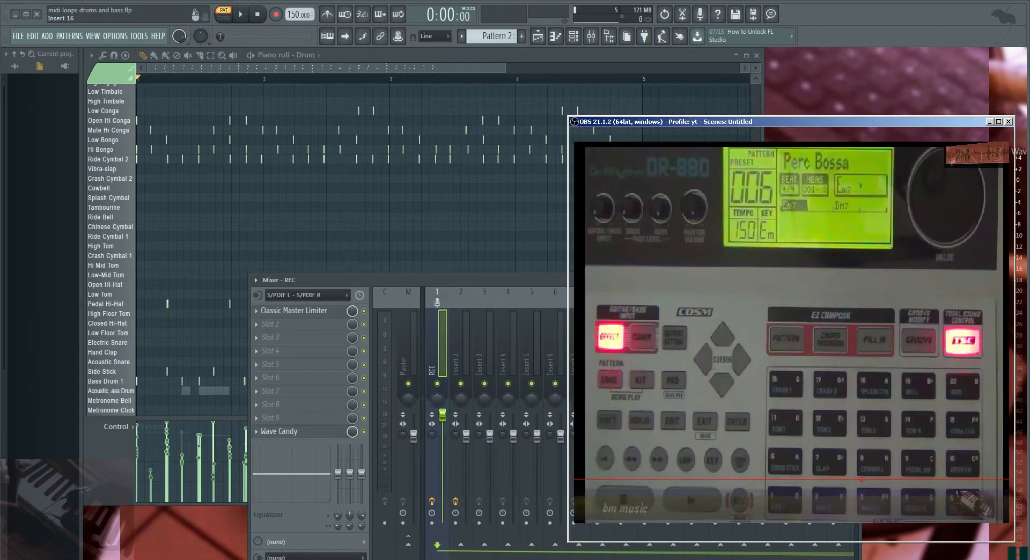
left_click(575, 37)
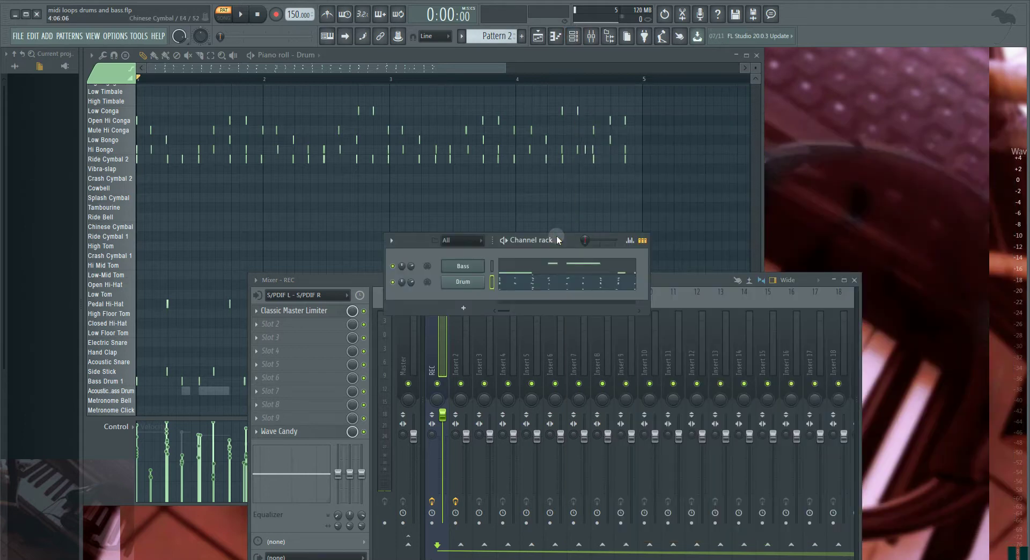
left_click_drag(549, 242, 311, 195)
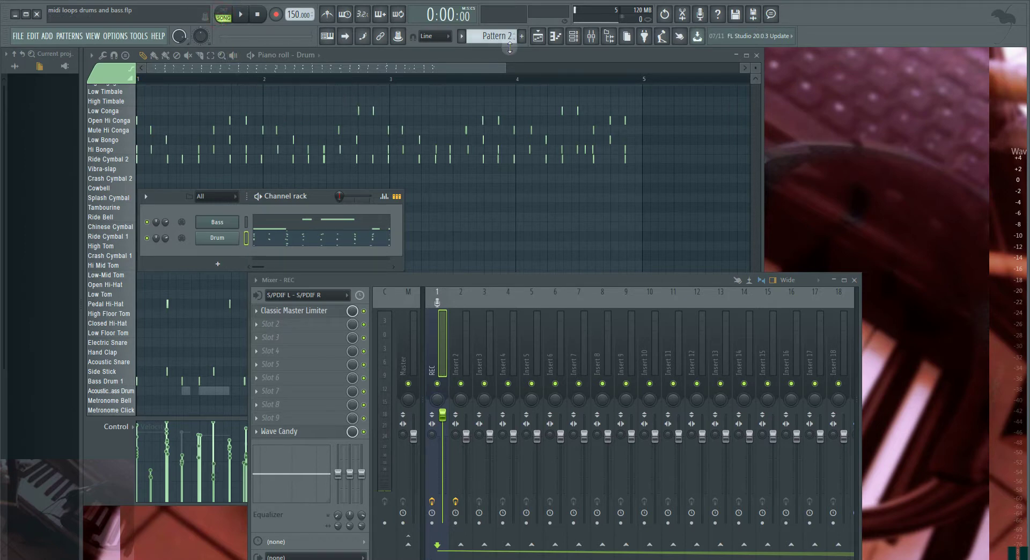
Switch to song mode and place Pattern 2 at bar 1 of the first REC track in the playlist.
left_click(545, 40)
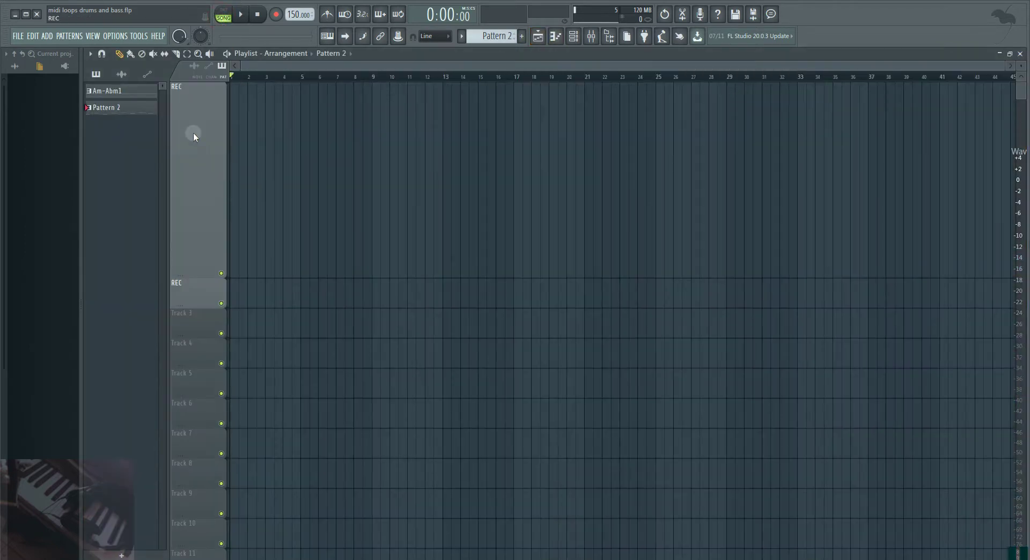
left_click_drag(137, 116, 317, 135)
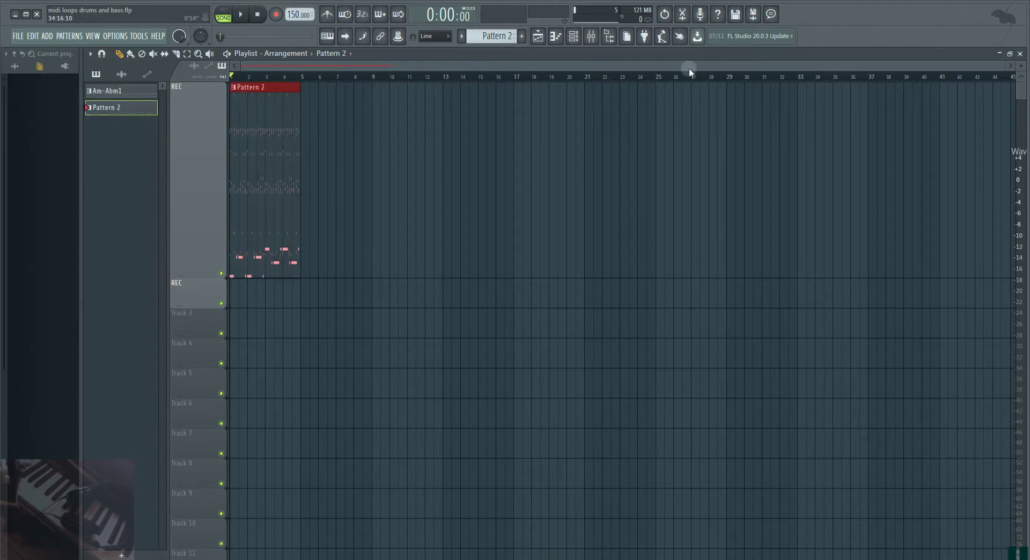
left_click_drag(1003, 65, 459, 65)
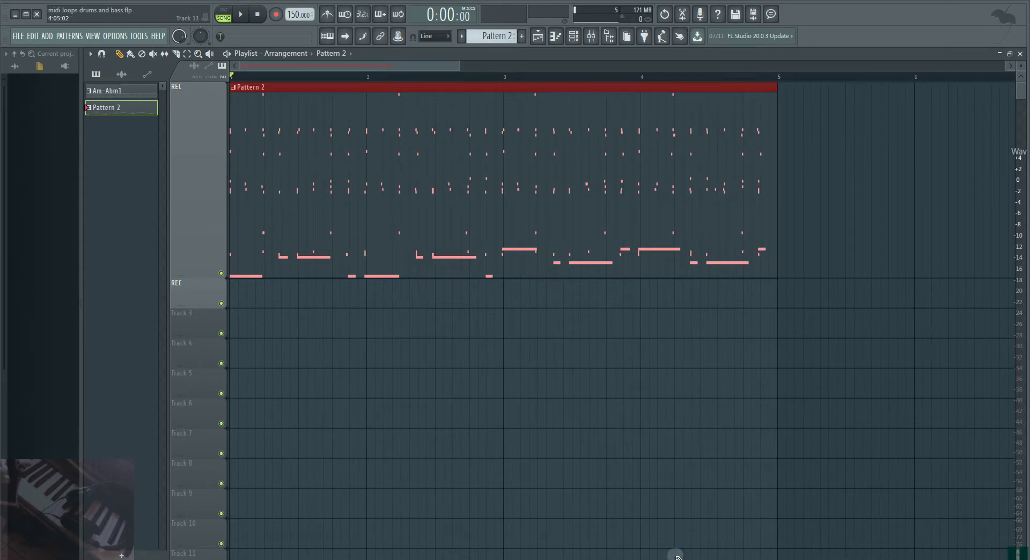
Place the OBS camera view of the DR-880 below the toolbars and play the playlist arrangement.
left_click(632, 559)
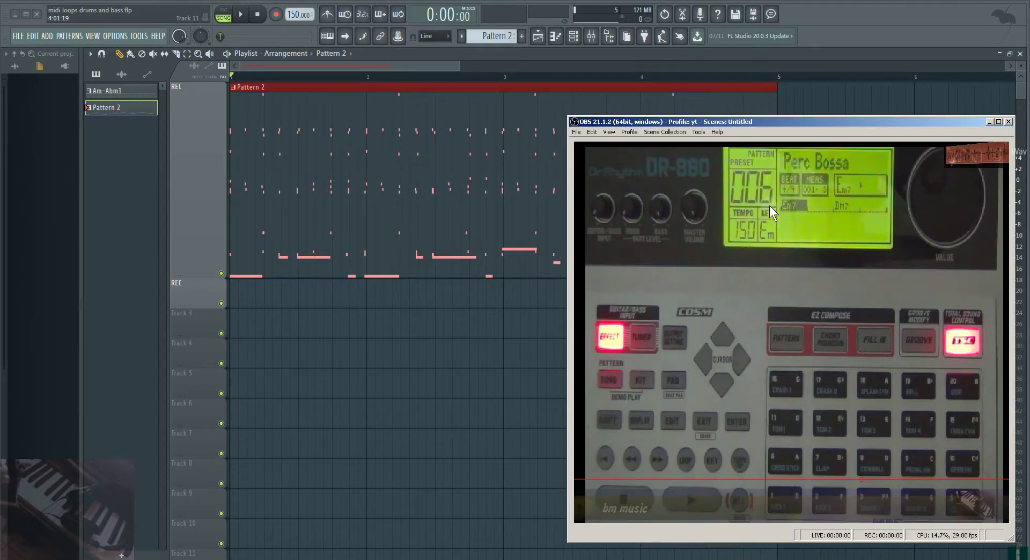
left_click_drag(831, 120, 828, 143)
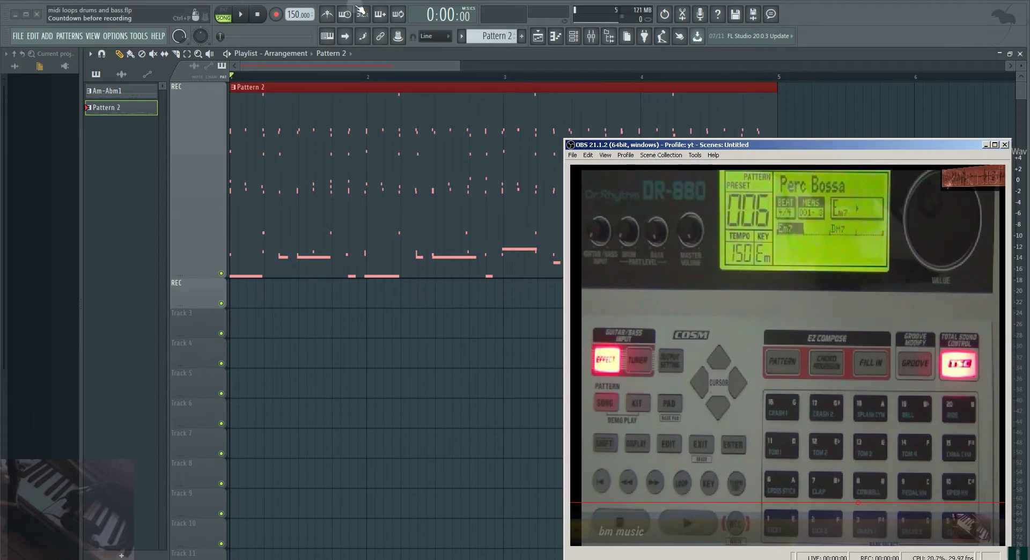
left_click(241, 18)
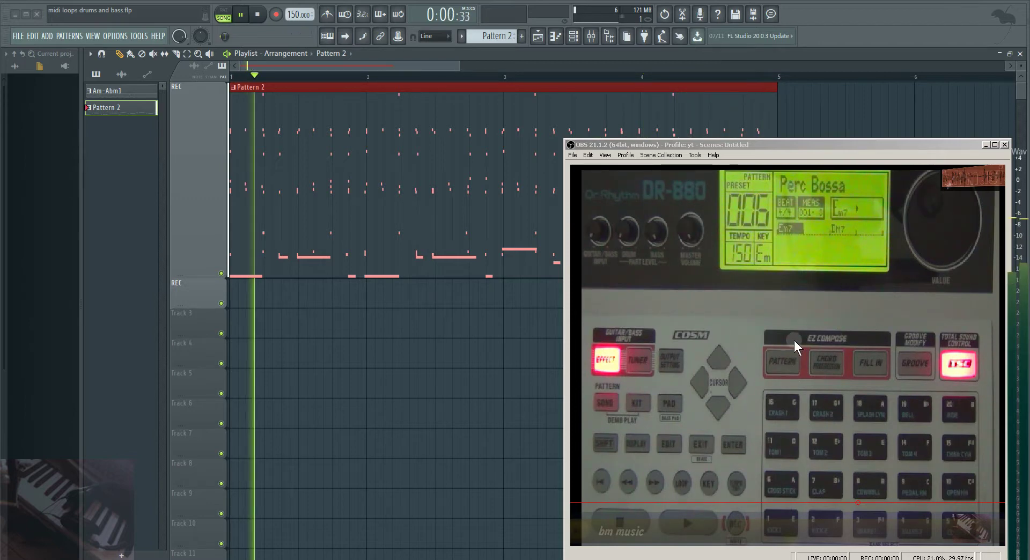
Check the MIDI output and MIDI master sync options during playback, return to the DR-880 view in OBS and stop the song.
left_click(114, 36)
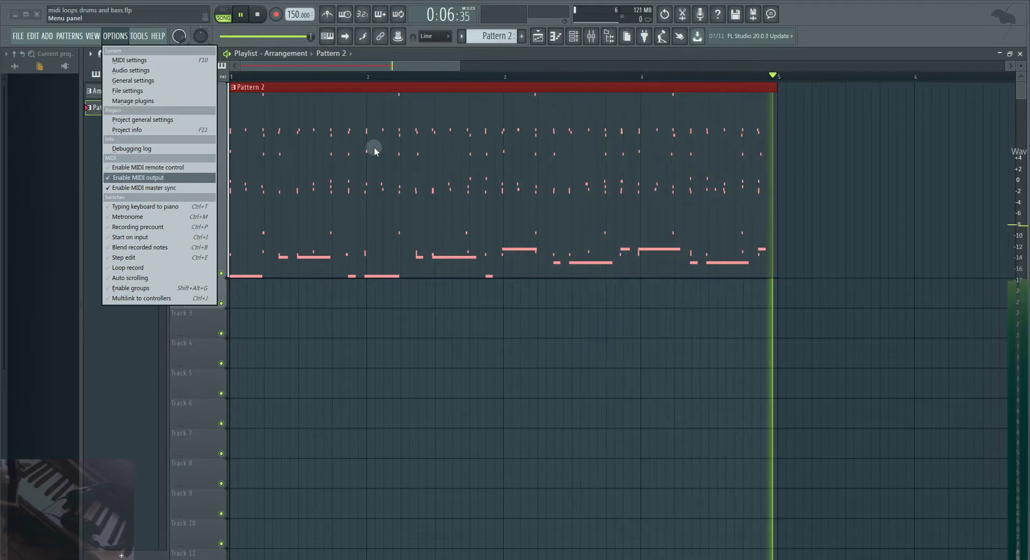
left_click(400, 67)
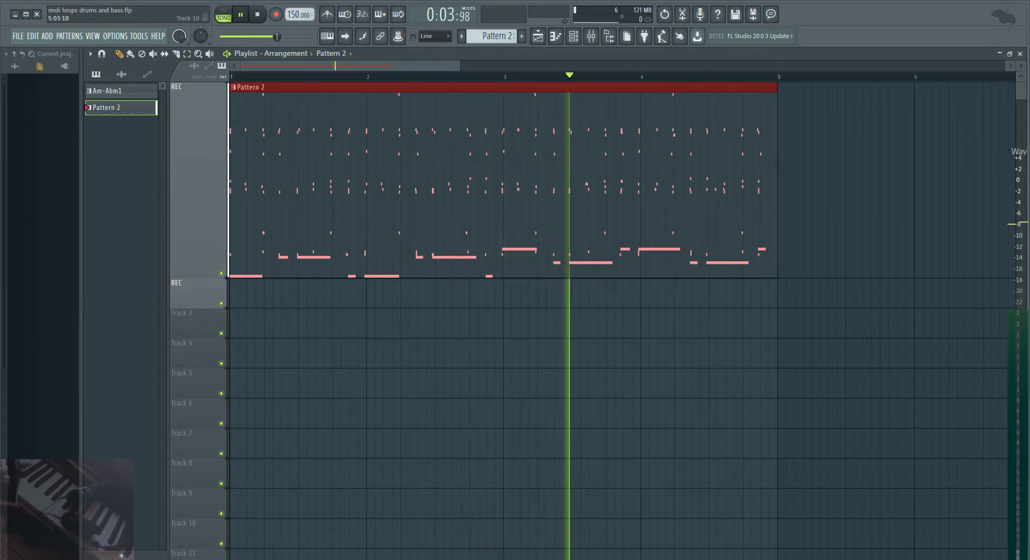
key("alt+Tab")
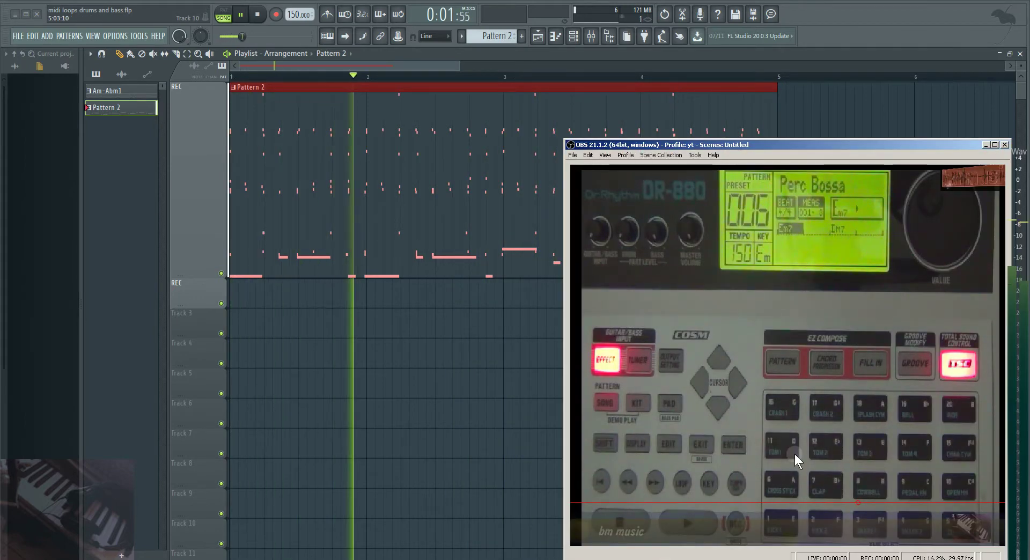
left_click(258, 15)
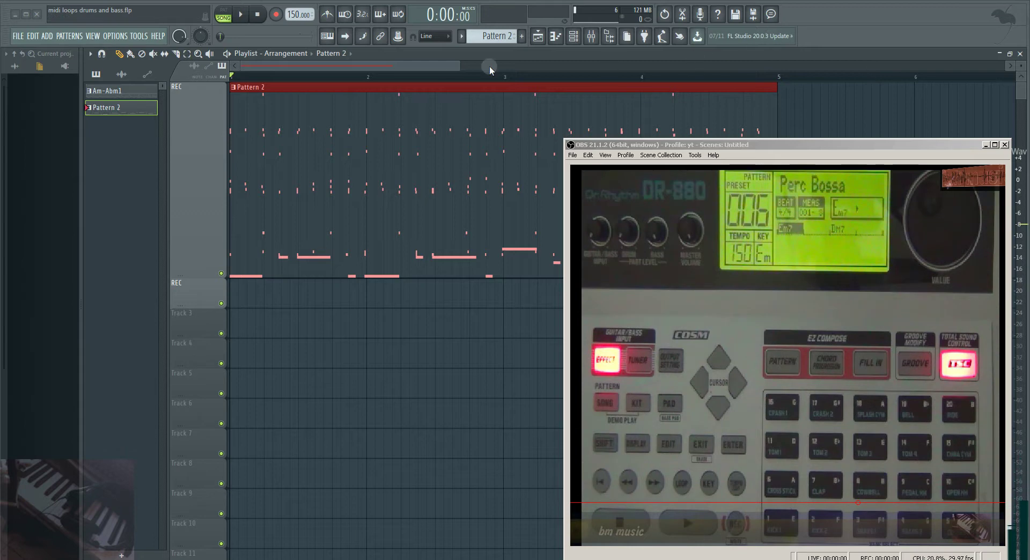
Review the project's export formats, including MIDI file, without exporting anything.
left_click(446, 68)
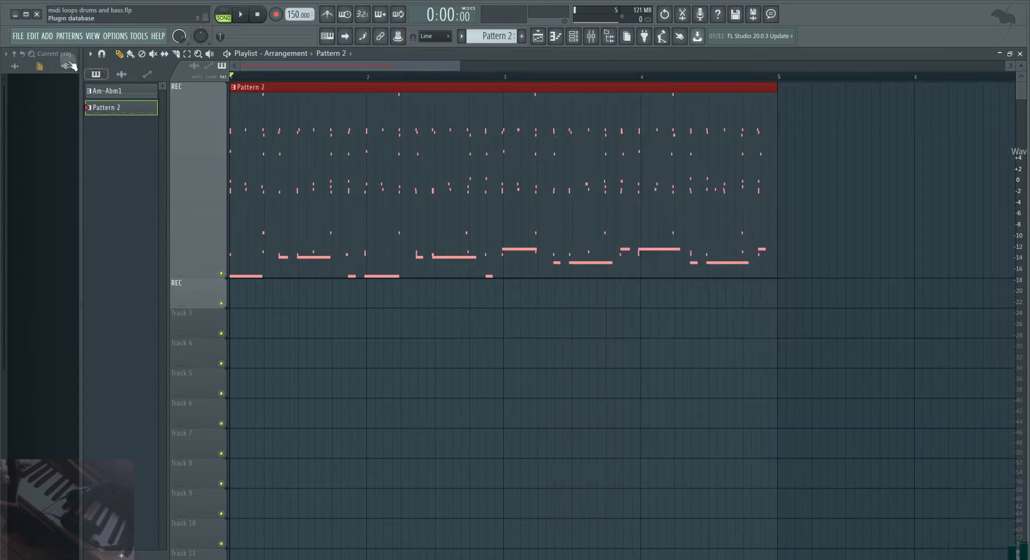
left_click(17, 36)
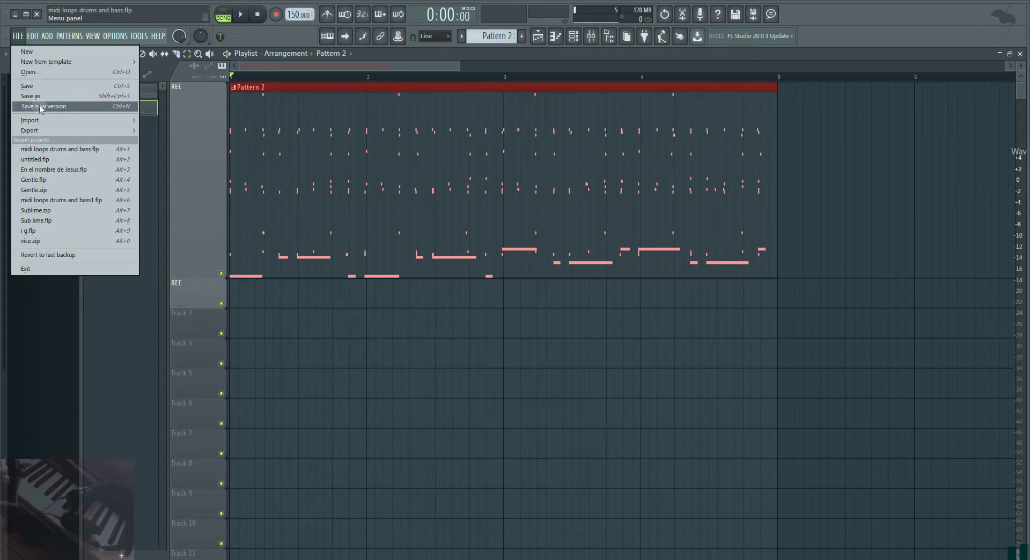
mouse_move(47, 133)
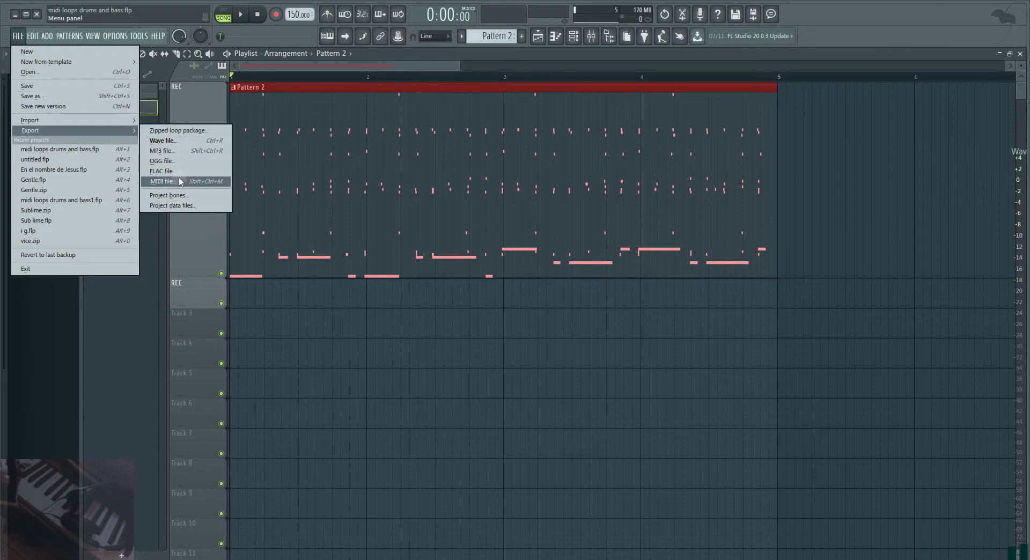
left_click(397, 67)
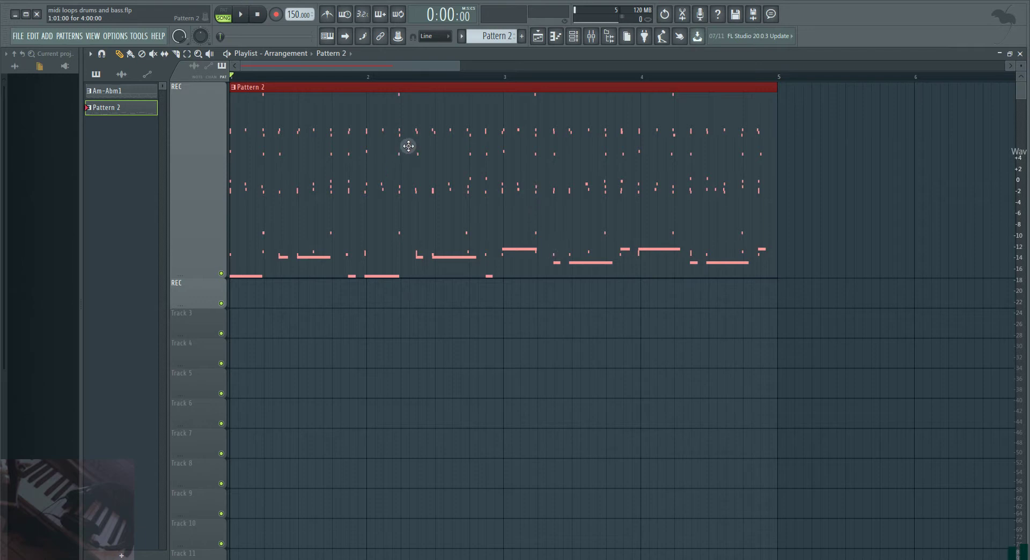
Play the Pattern 2 clip in the playlist, stop it and look at the DR-880's Perc Bossa display in OBS.
left_click(241, 15)
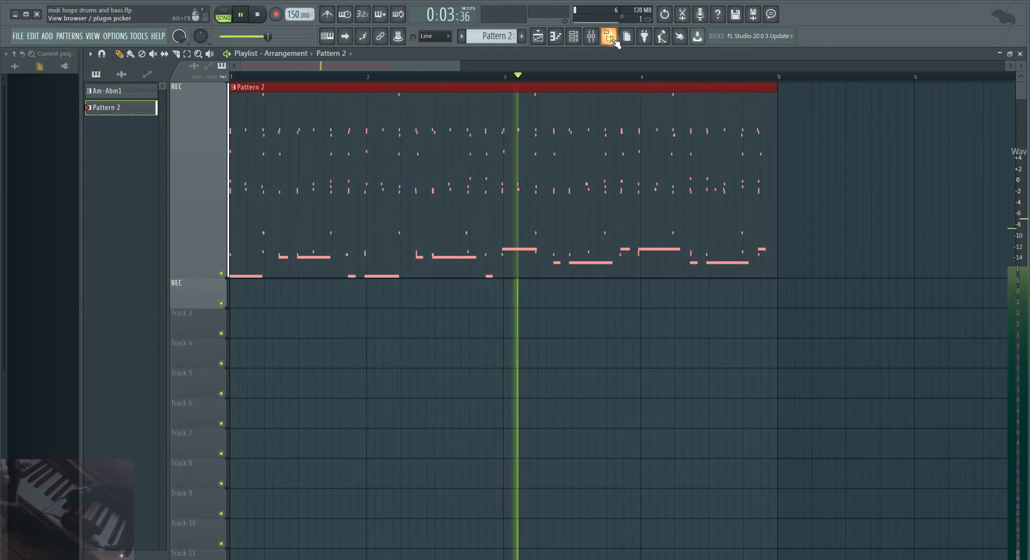
left_click(257, 14)
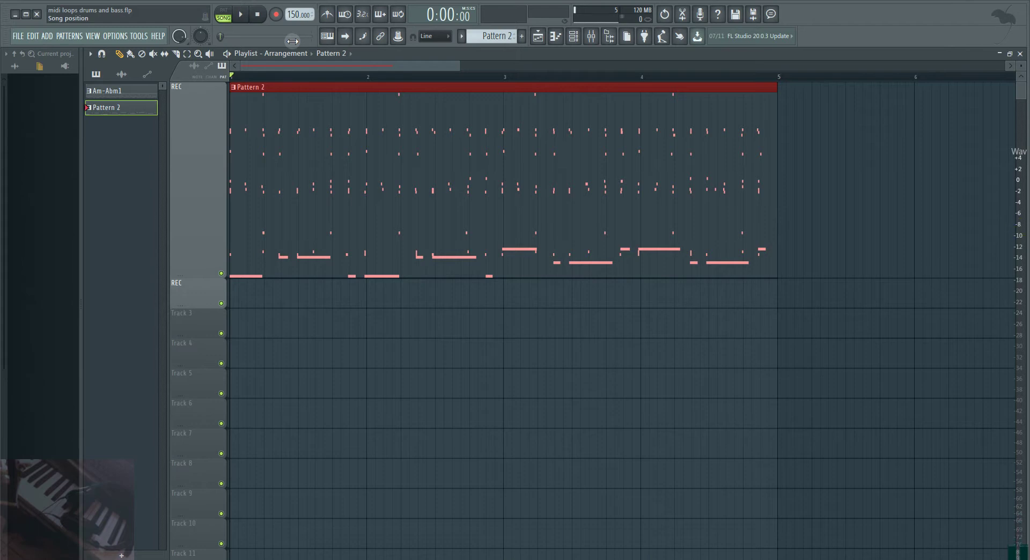
left_click(669, 559)
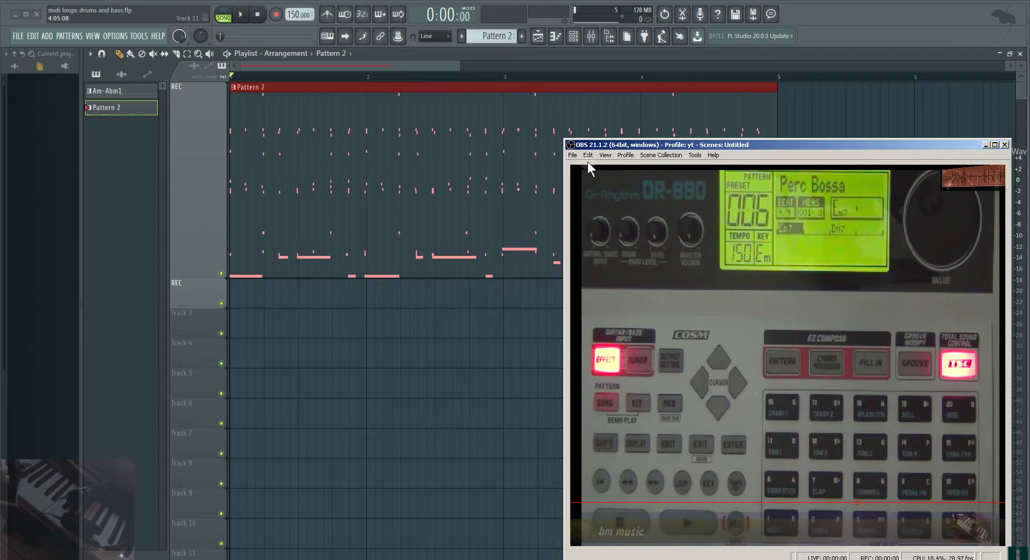
left_click(406, 66)
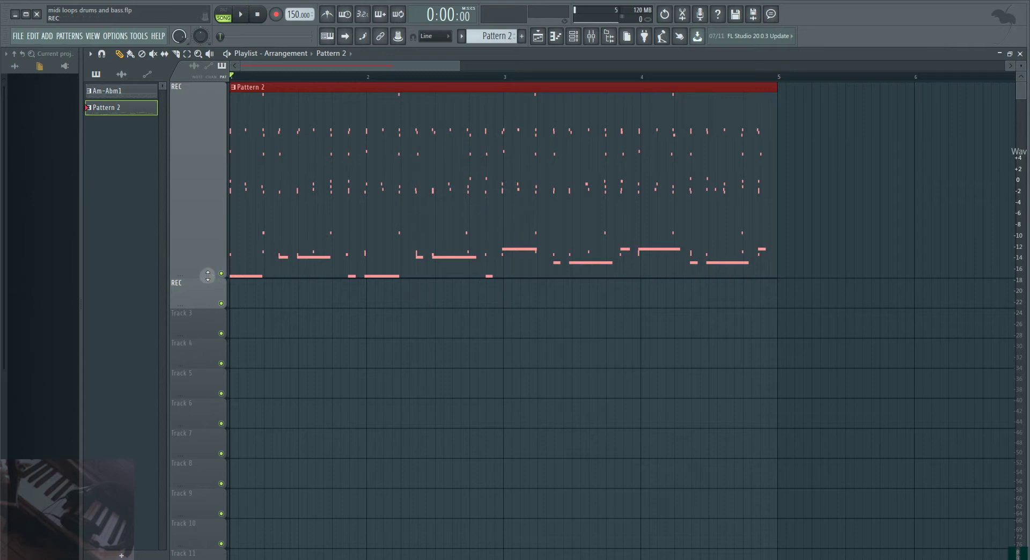
Increase the first REC track's height, open Pattern 2's Bass notes in the piano roll and raise the bar 4 opening note to D#3.
left_click_drag(205, 275, 205, 297)
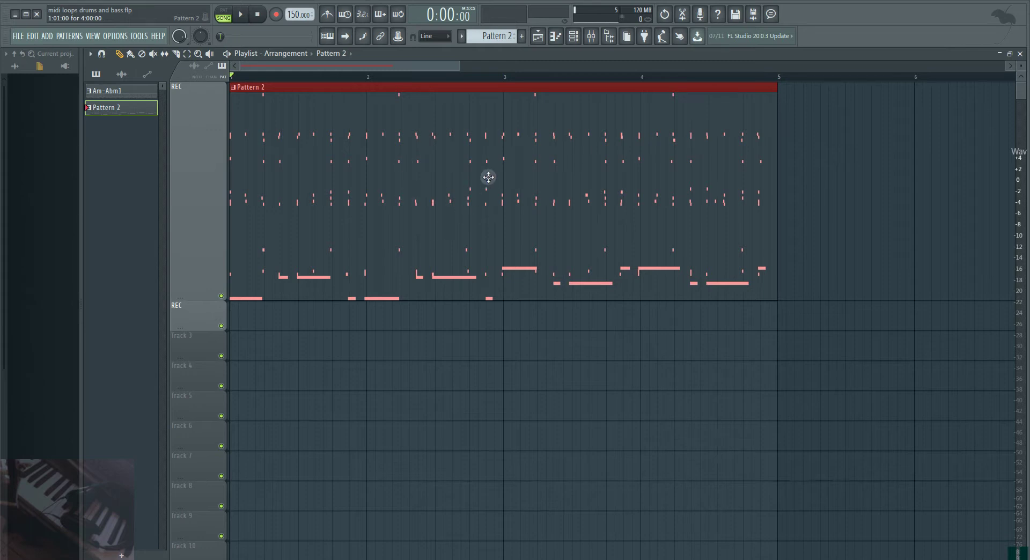
double_click(424, 166)
scroll(429, 174, "down", 3)
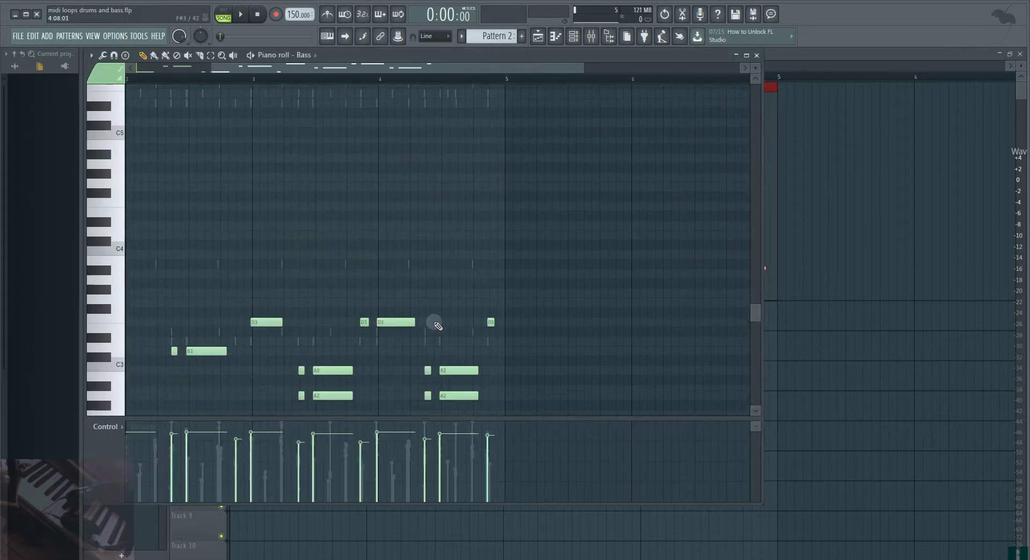
mouse_move(395, 273)
left_mouse_down()
mouse_move(393, 183)
mouse_move(394, 270)
left_mouse_up()
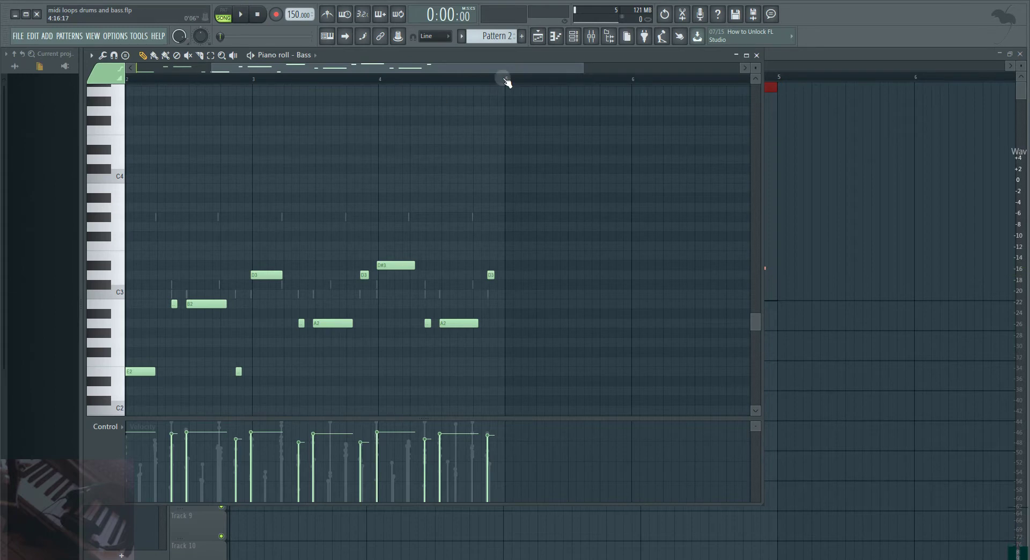
Select the Bass notes in bars 1–4 and copy them into bars 5–8 of the piano roll.
left_click_drag(506, 80, 36, 75)
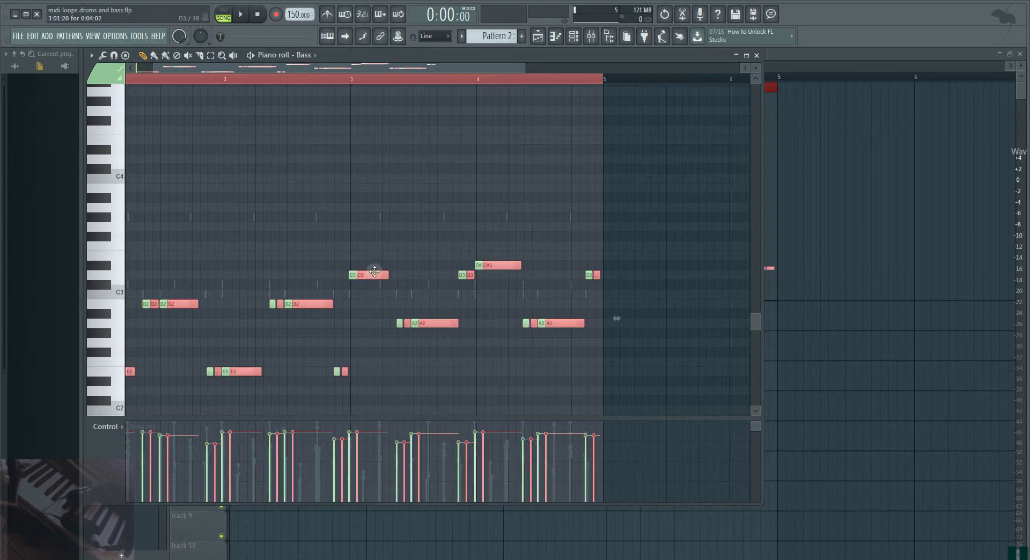
mouse_move(371, 276)
left_mouse_down()
mouse_move(831, 283)
mouse_move(667, 281)
mouse_move(693, 274)
left_mouse_up()
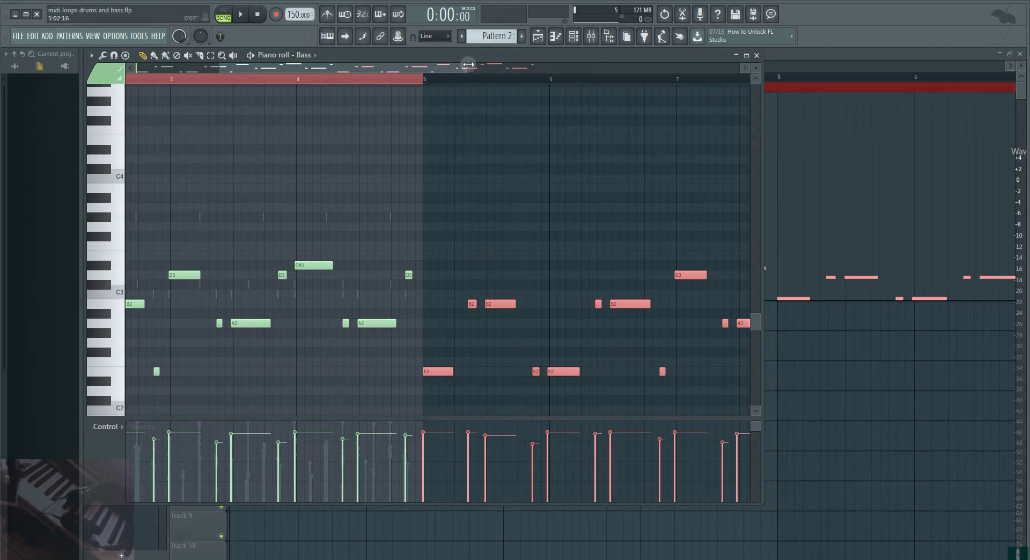
left_click_drag(468, 64, 365, 65)
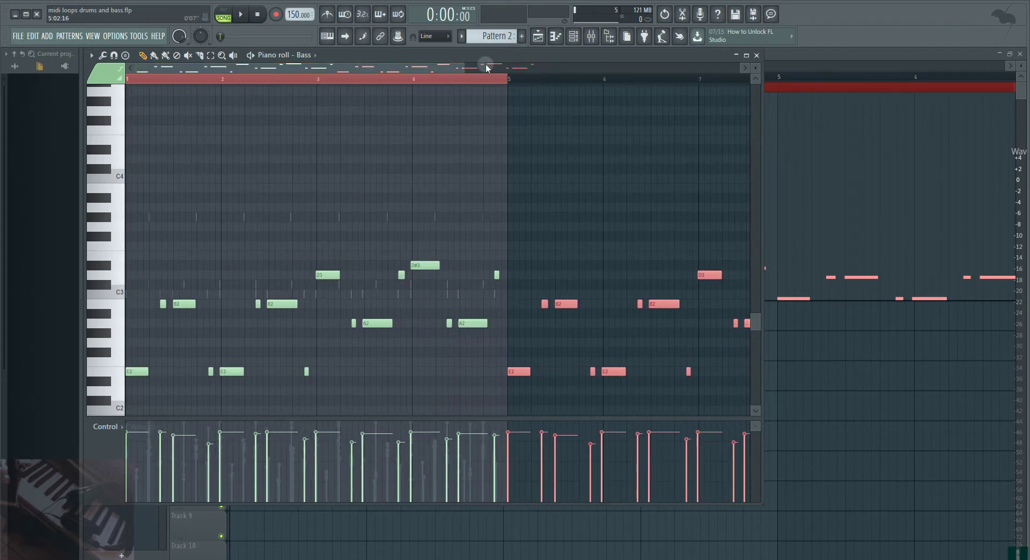
left_click_drag(464, 66, 598, 69)
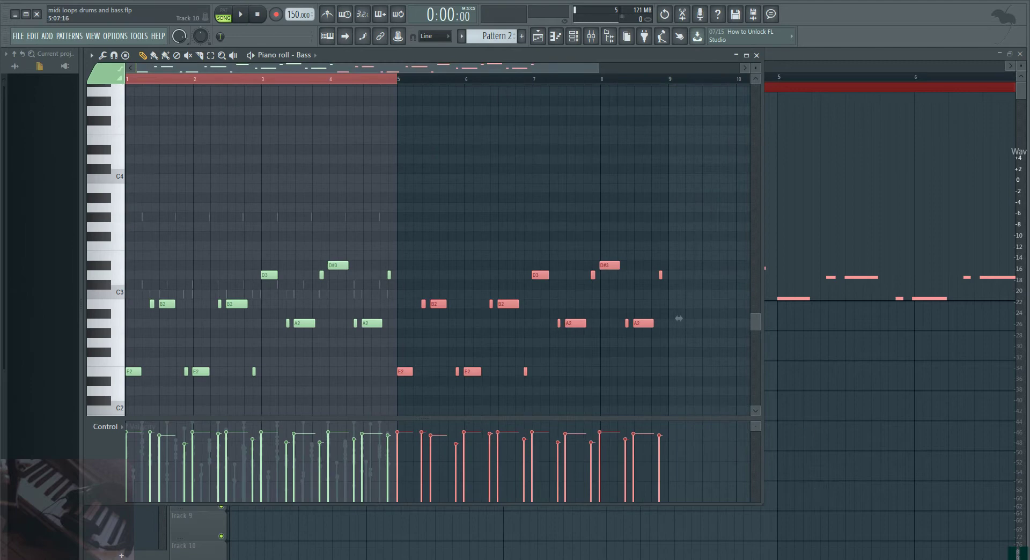
Check the DR-880's Perc Bossa display in OBS, return to the piano roll and clear the note selection.
left_click(756, 559)
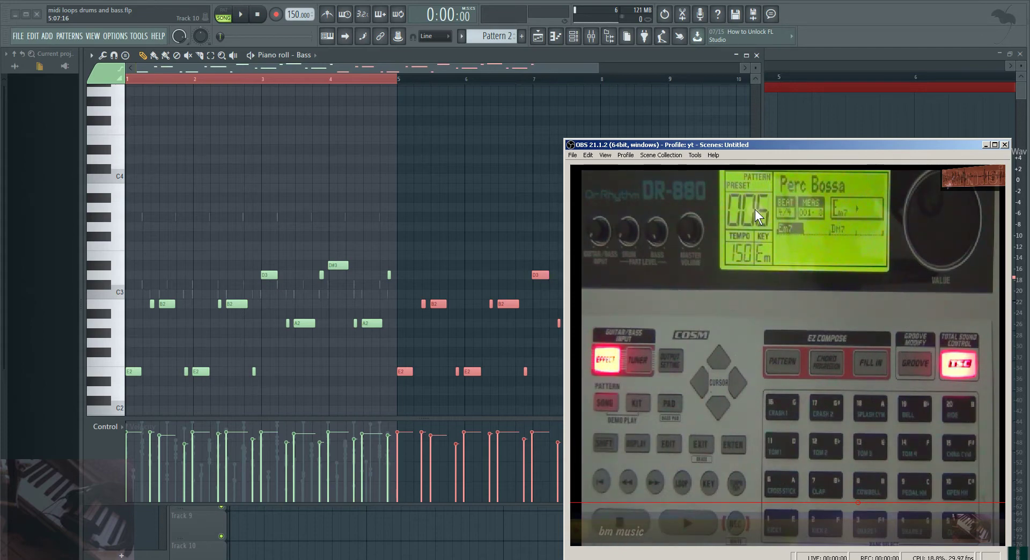
left_click_drag(492, 78, 371, 81)
left_click(366, 66)
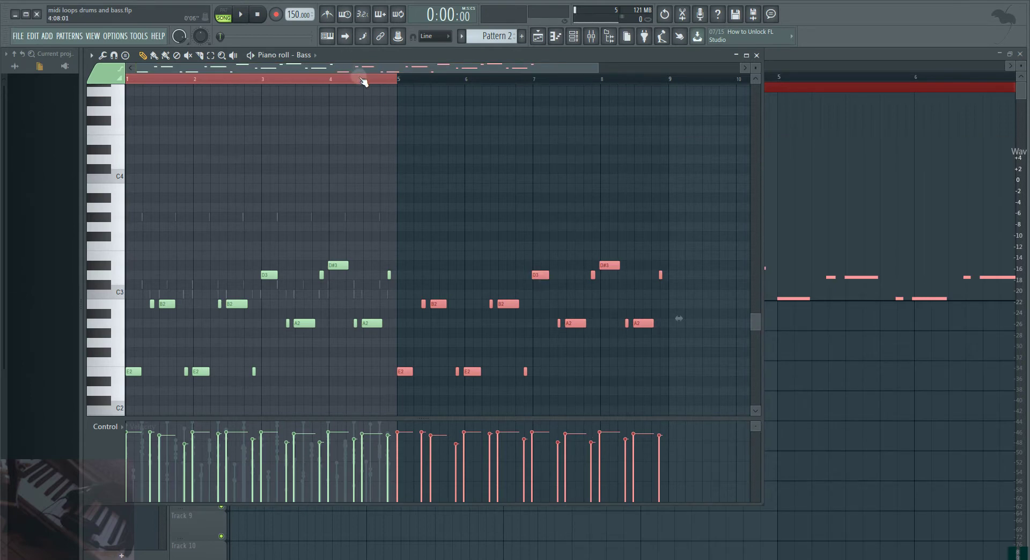
left_click(364, 81)
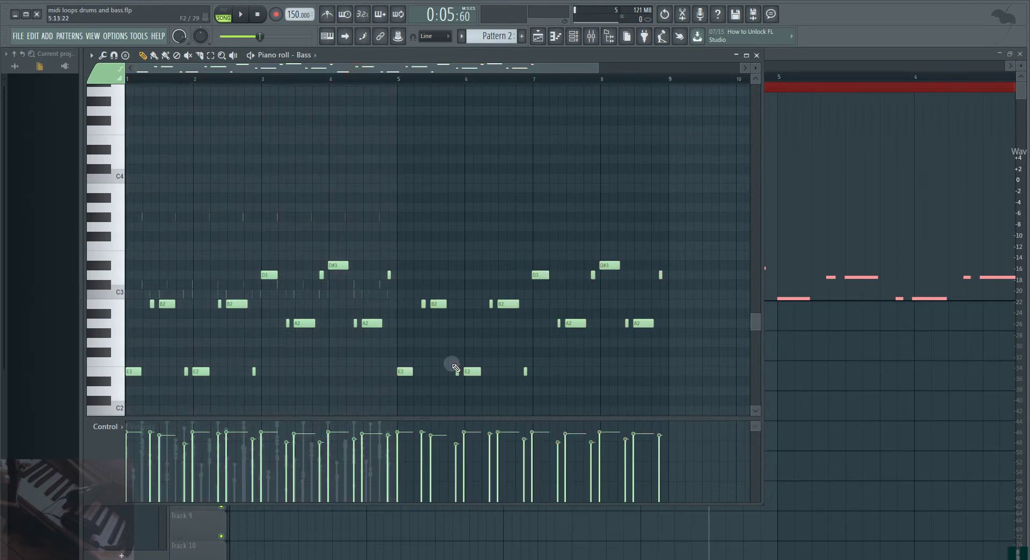
Select the copied Bass notes in bars 5–8, transpose them up so the first note sits on A2, and play the pattern.
left_click_drag(718, 89, 396, 70)
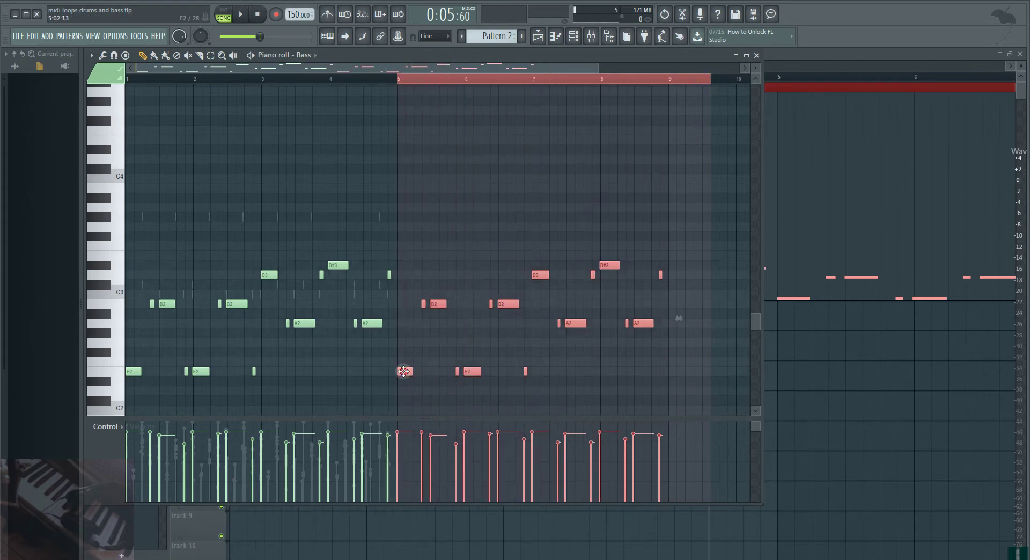
left_click_drag(404, 372, 403, 316)
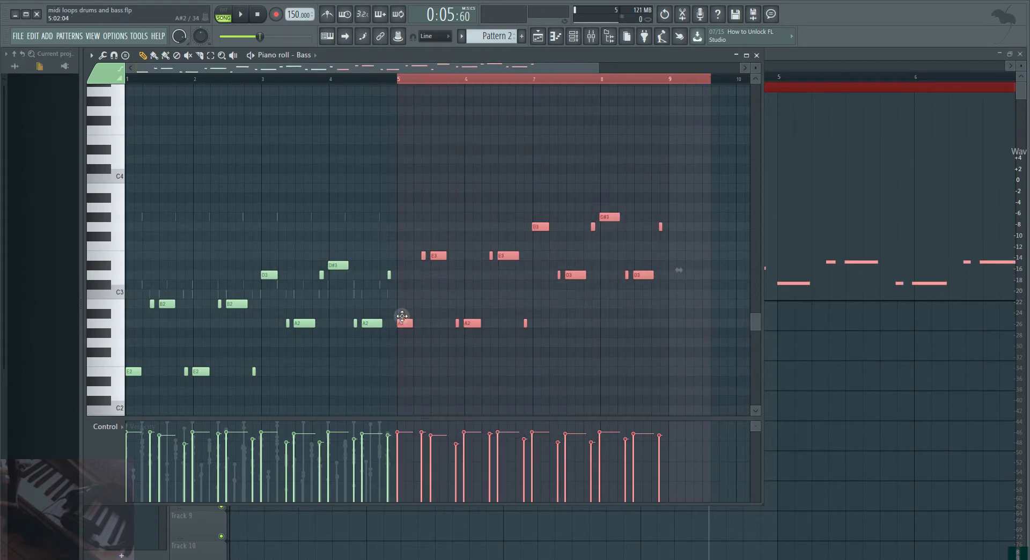
left_click(405, 80)
left_click(258, 15)
key("space")
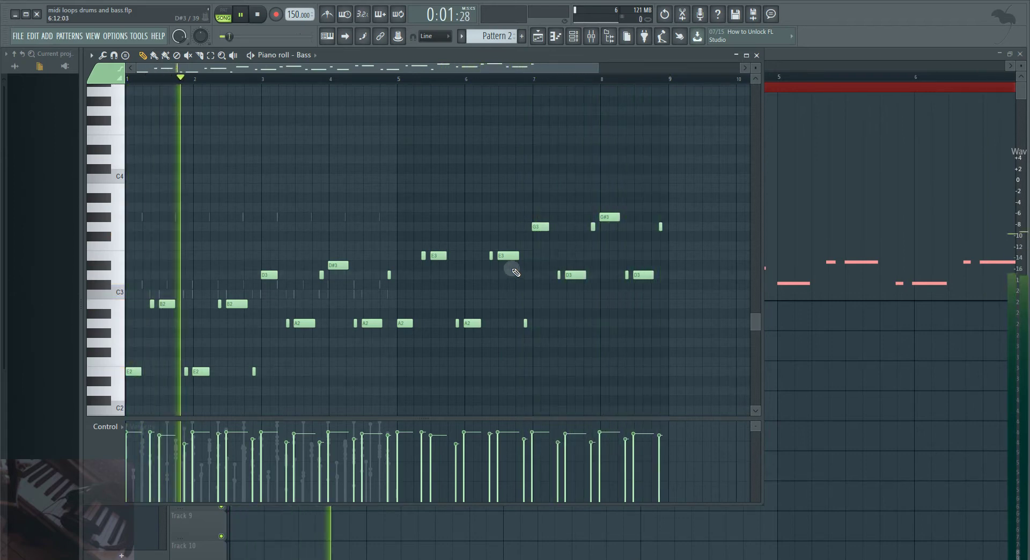
key("space")
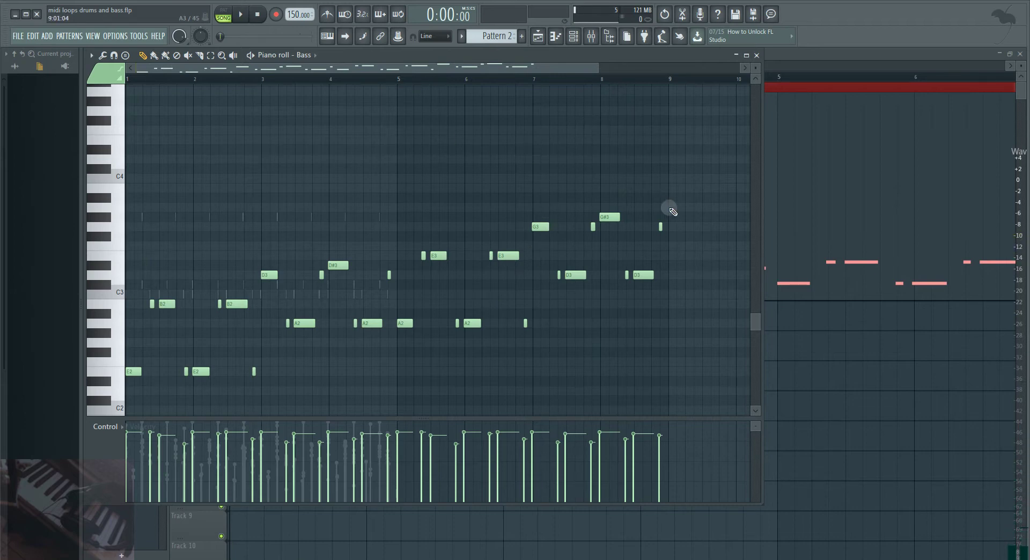
Delete all the copied Bass notes from bars 5–8, leaving only the first four bars.
right_click(593, 226)
right_click(610, 217)
right_click(540, 226)
right_click(660, 227)
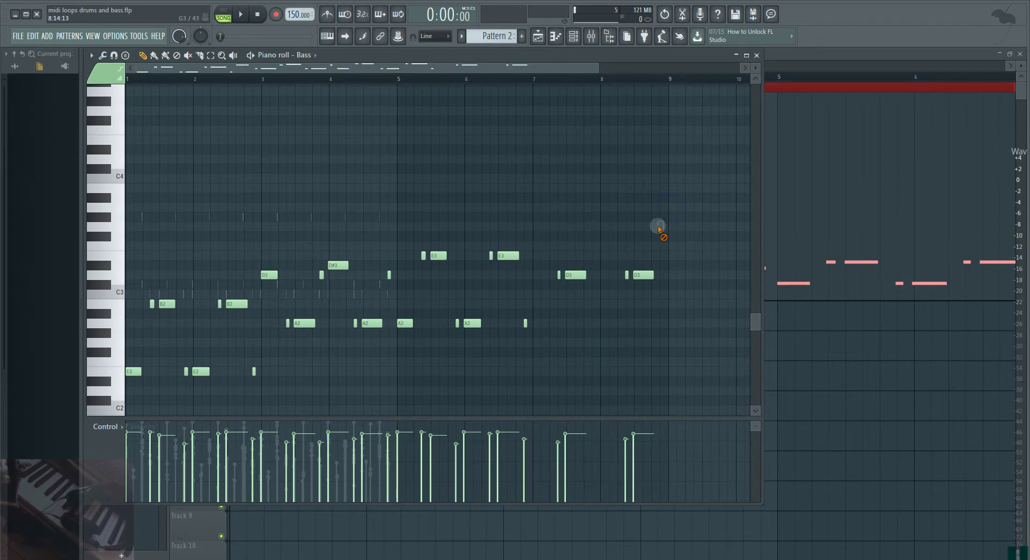
right_click(648, 274)
right_click(627, 274)
right_click(575, 275)
right_click(559, 274)
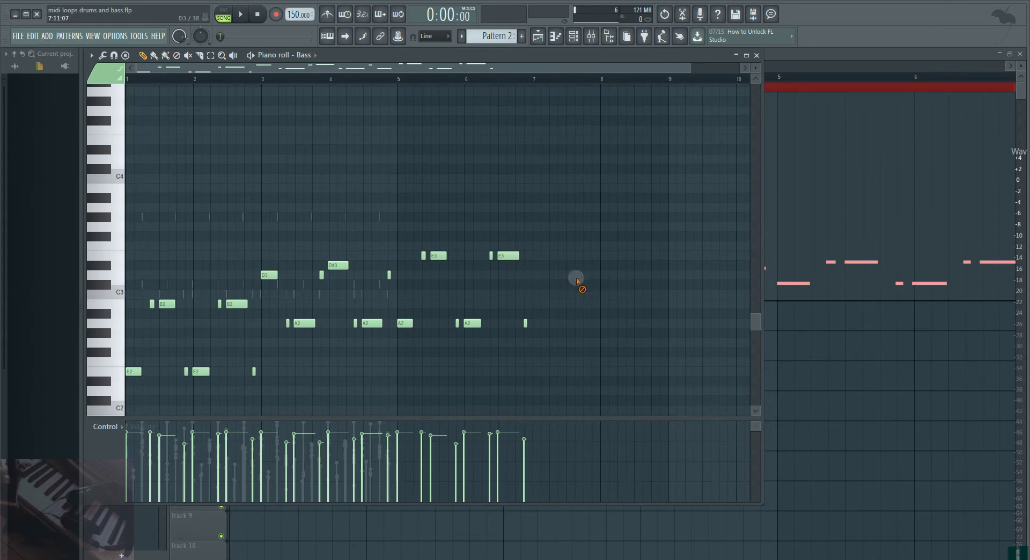
right_click(501, 255)
right_click(491, 255)
right_click(525, 323)
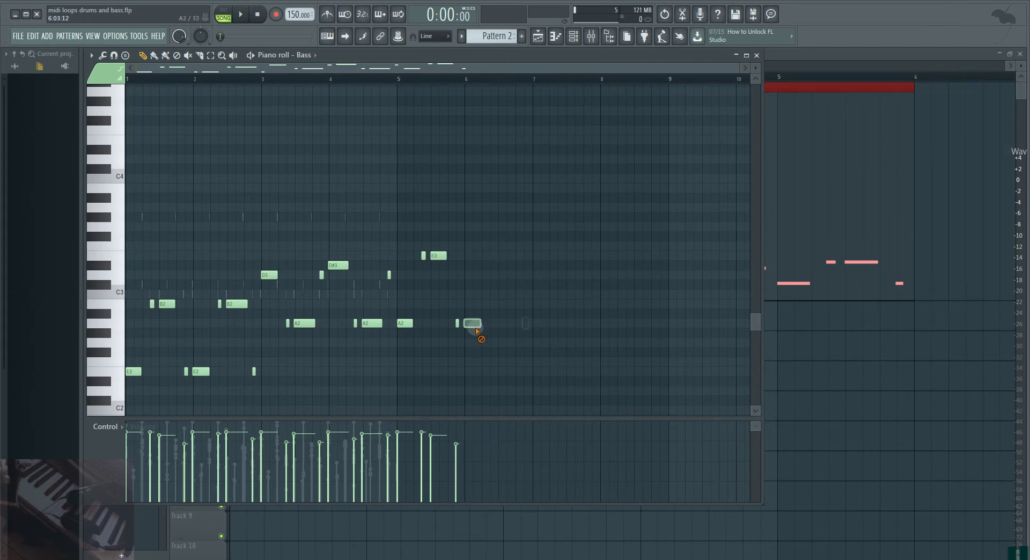
right_click(472, 324)
right_click(457, 324)
right_click(437, 255)
right_click(424, 256)
right_click(405, 322)
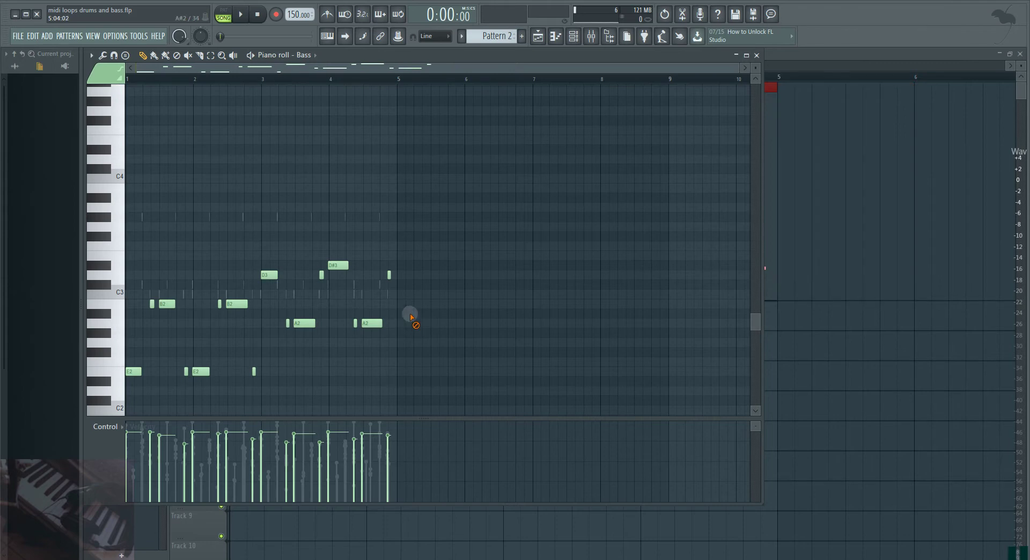
Move bar 2's long B2 note to F#3, bar 1's to D3, bar 2's opening E2 to F#2 and bar 3's A2 to A#2, and play the result.
left_click_drag(232, 301, 210, 240)
left_click_drag(166, 303, 194, 269)
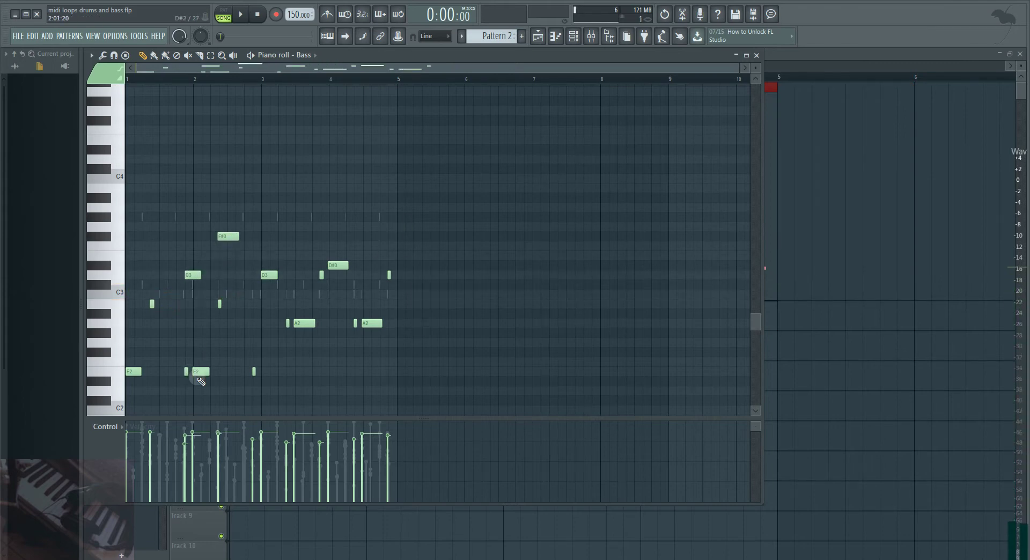
left_click_drag(200, 372, 243, 352)
left_click_drag(298, 322, 341, 312)
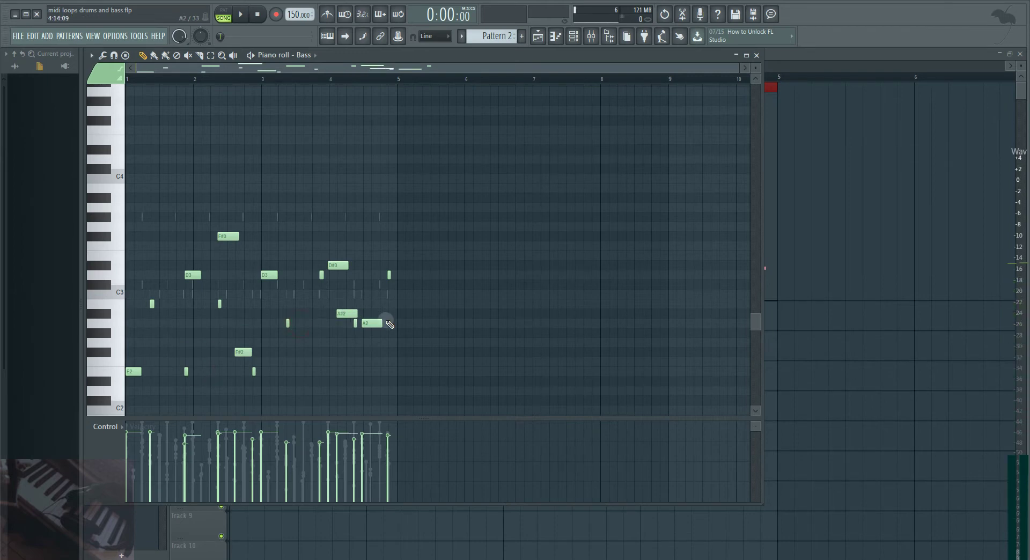
key("space")
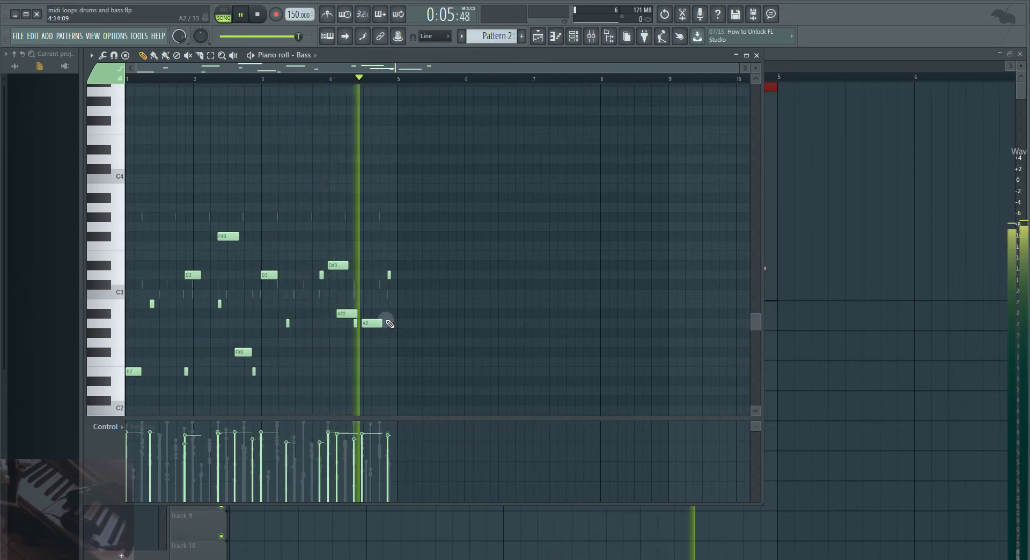
key("space")
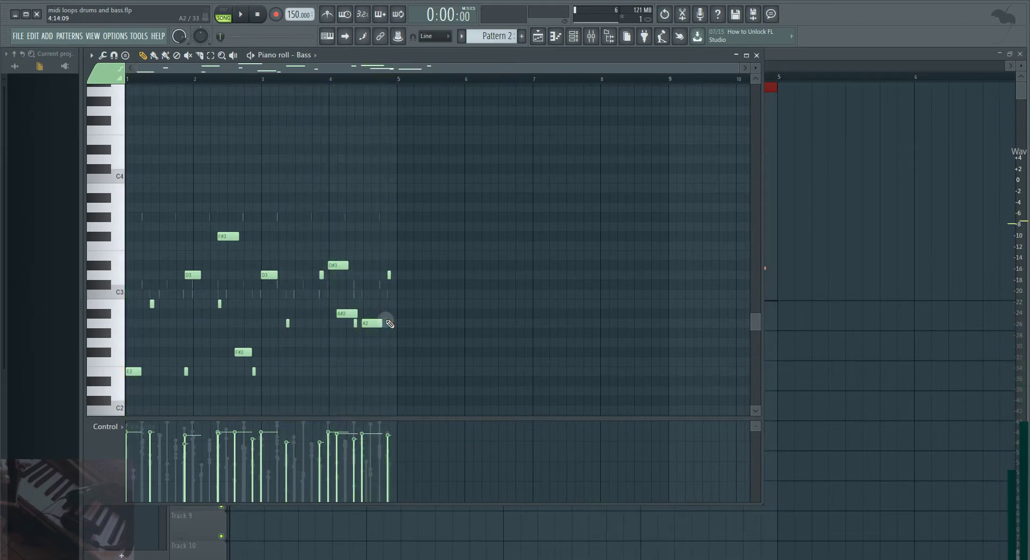
Move bar 3's opening Bass note down to A2 at the end of bar 2 and raise the pattern's first note to F#2.
left_click_drag(273, 275, 256, 323)
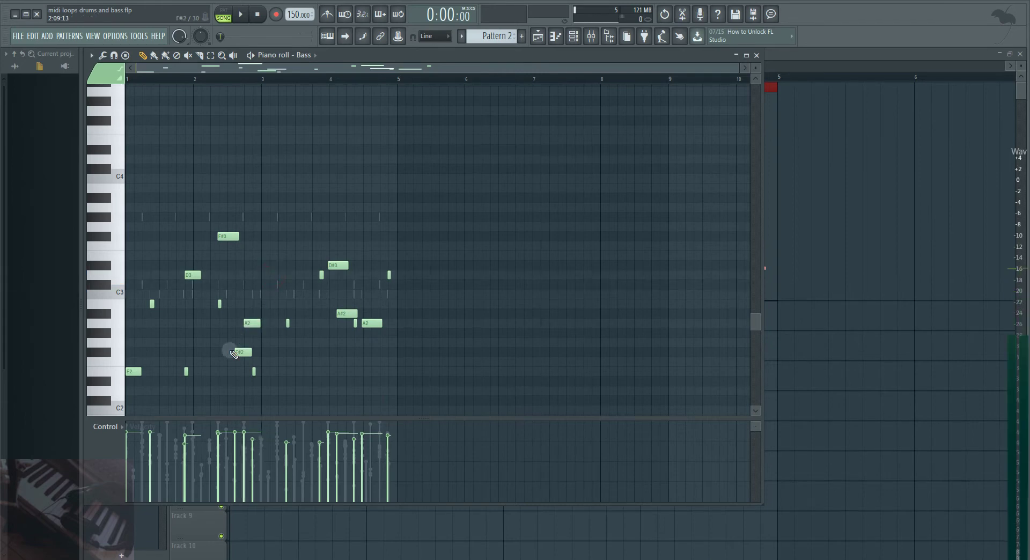
left_click_drag(133, 371, 134, 352)
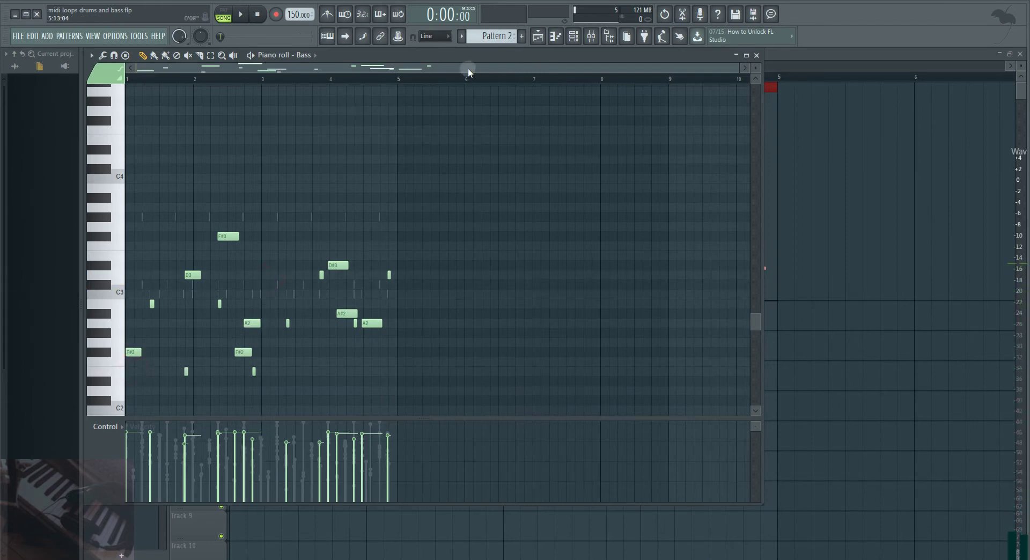
Switch the piano roll to the Drum channel and add Crash Cymbal 1, Tambourine, Chinese Cymbal and Low Tom notes in bars 2–4.
left_click(316, 56)
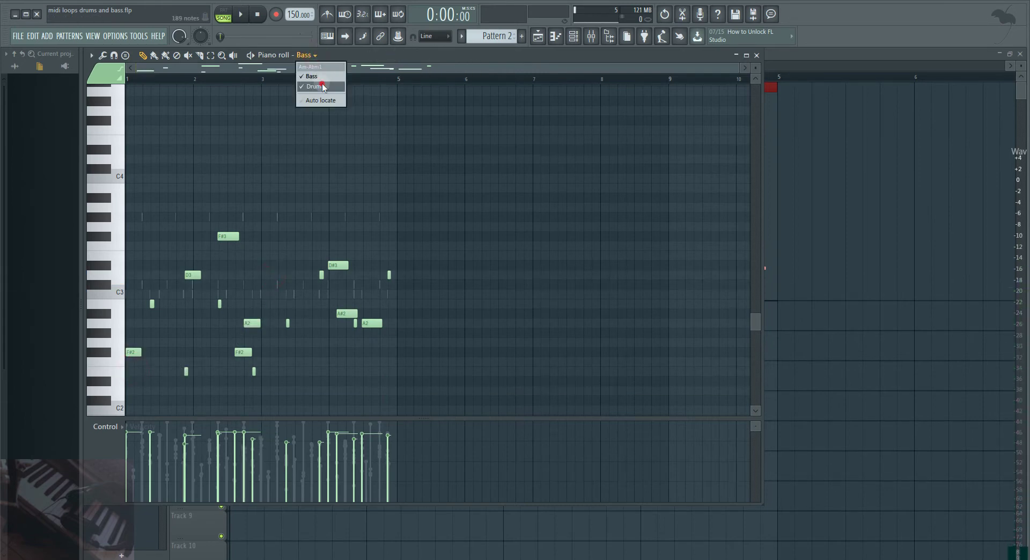
left_click(323, 87)
scroll(271, 306, "down", 5)
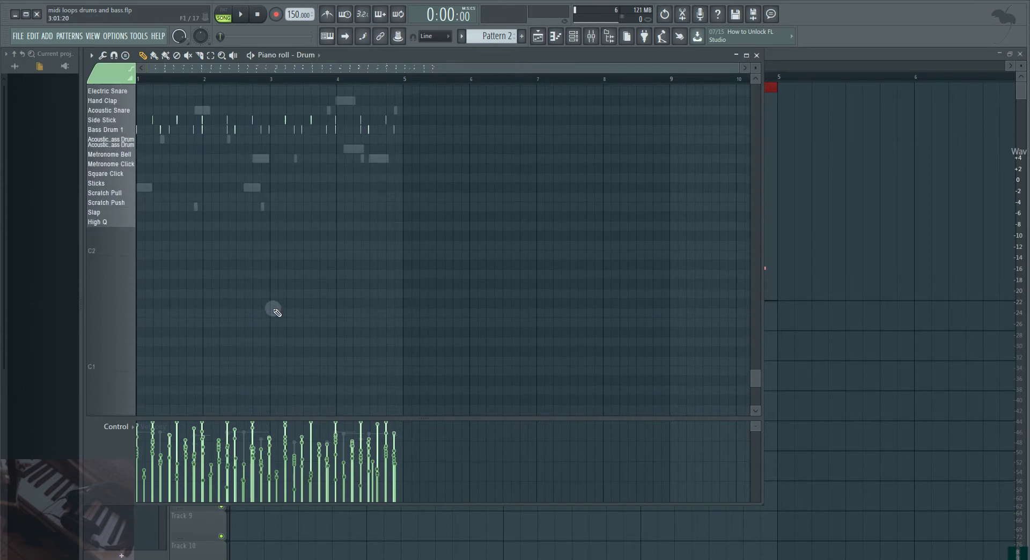
scroll(277, 312, "up", 12)
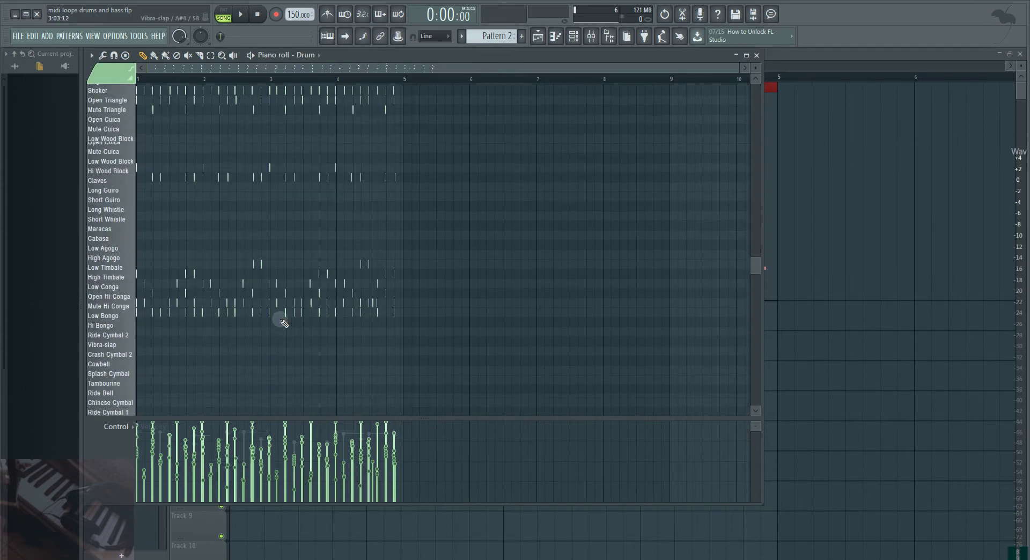
scroll(284, 323, "down", 5)
left_click(292, 285)
left_click(341, 238)
left_click(246, 257)
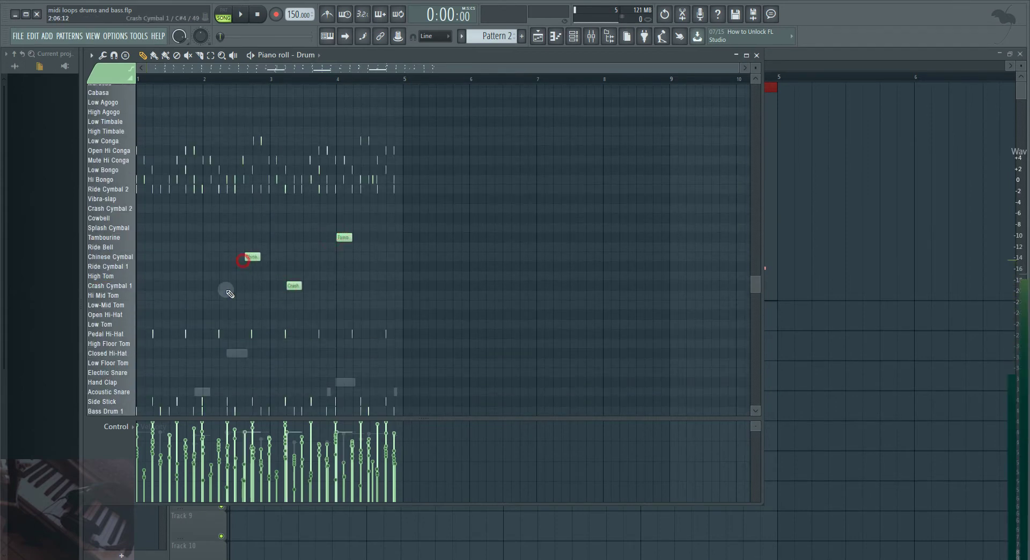
left_click(205, 324)
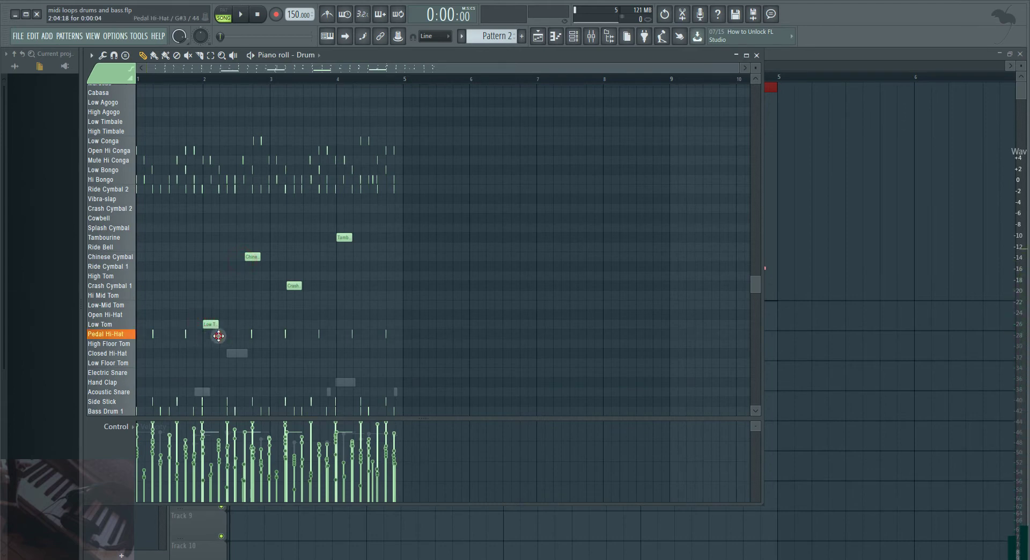
Add short drum hits in bars 1–3 on Crash Cymbal 1, Low-Mid Tom, Low Tom and High Floor Tom.
left_click(179, 287)
left_click(160, 306)
left_click(161, 324)
left_click(234, 287)
left_click(308, 342)
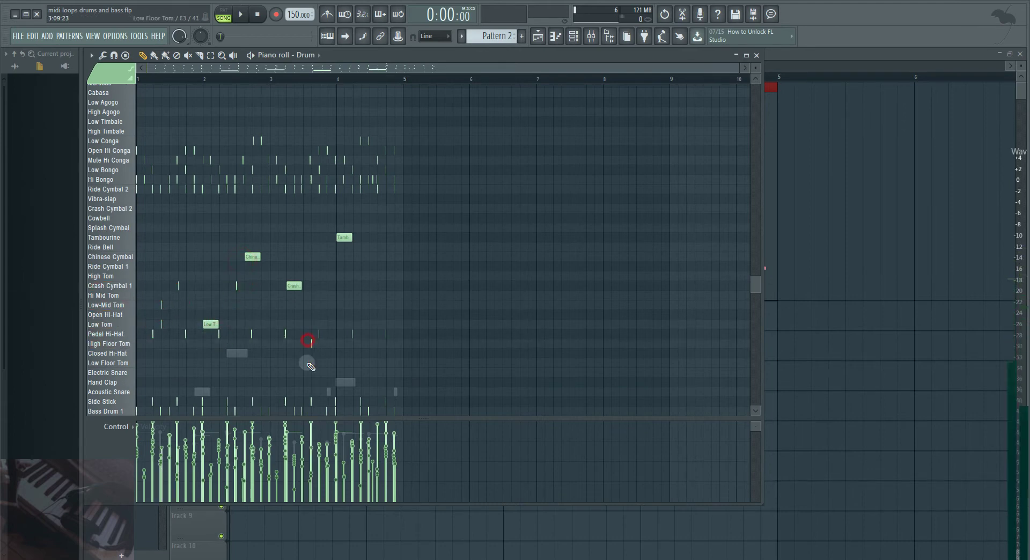
Add short Hand Clap, Low Floor Tom and Electric Snare hits in bars 1–3, play the edited drum pattern and stop it.
left_click(295, 382)
scroll(258, 365, "down", 3)
left_click(236, 275)
left_click(202, 286)
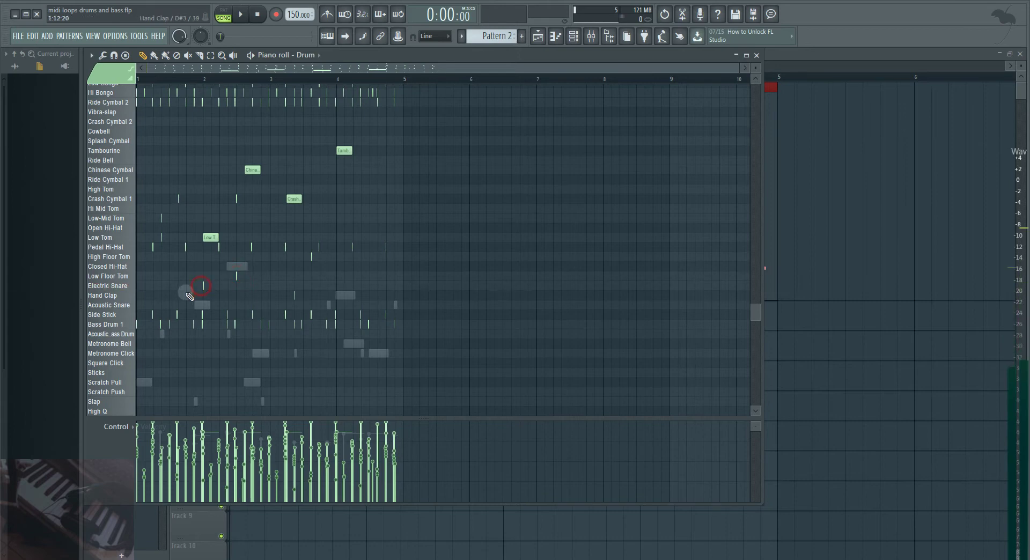
left_click(186, 295)
left_click(170, 295)
key("space")
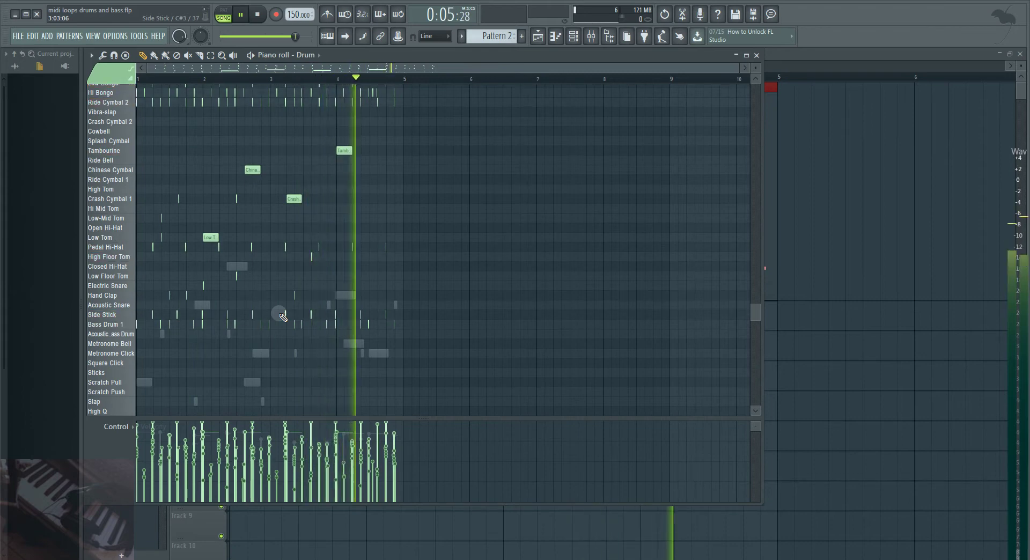
key("space")
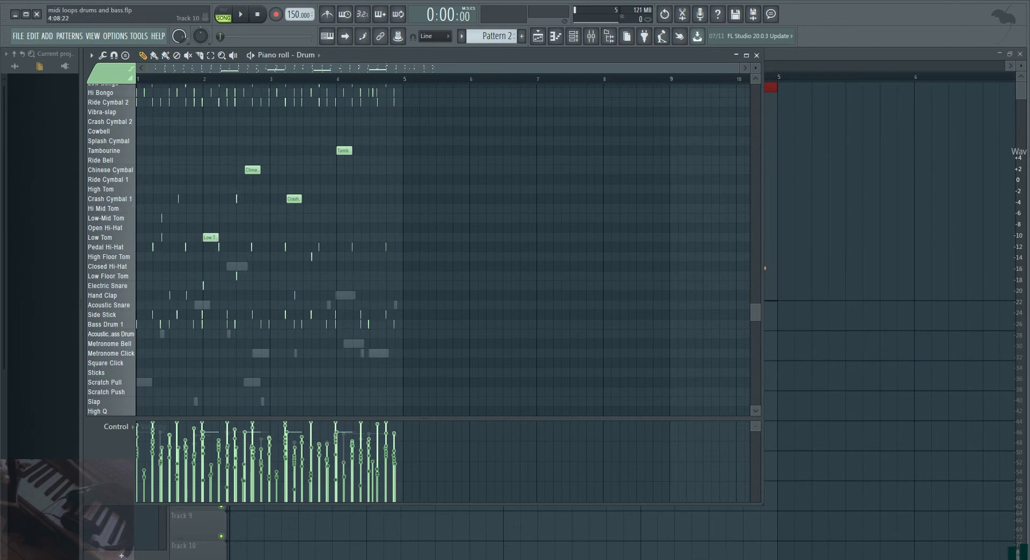
Bring up OBS and the Notepad notes, and put a hyphen before "record midi bass and drums from DR-880 into DAW".
left_click(661, 559)
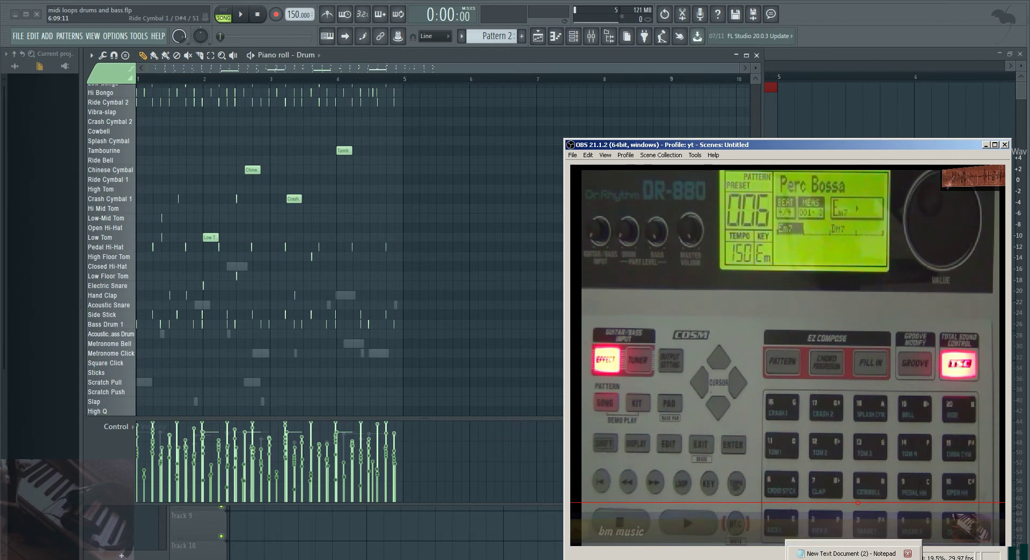
left_click(851, 554)
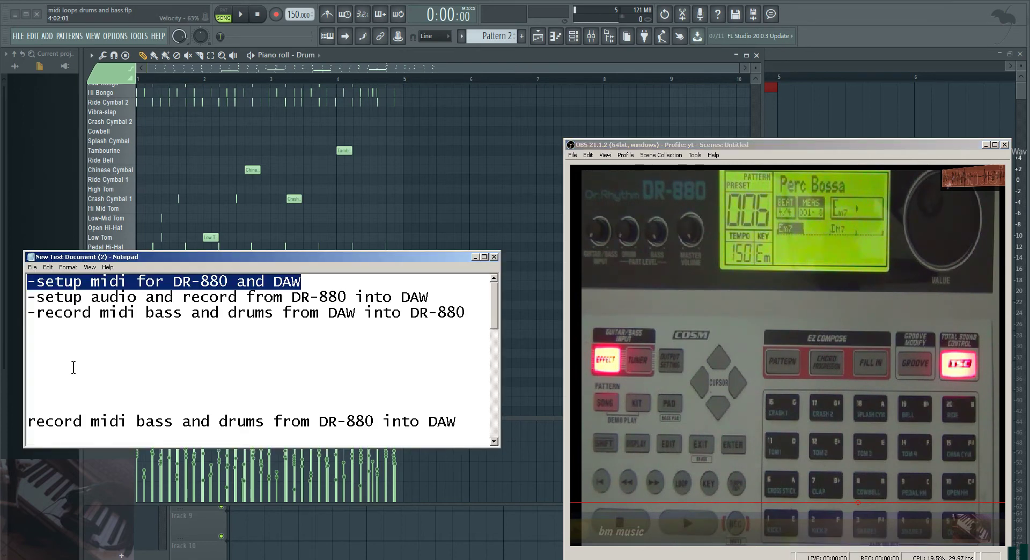
left_click(29, 424)
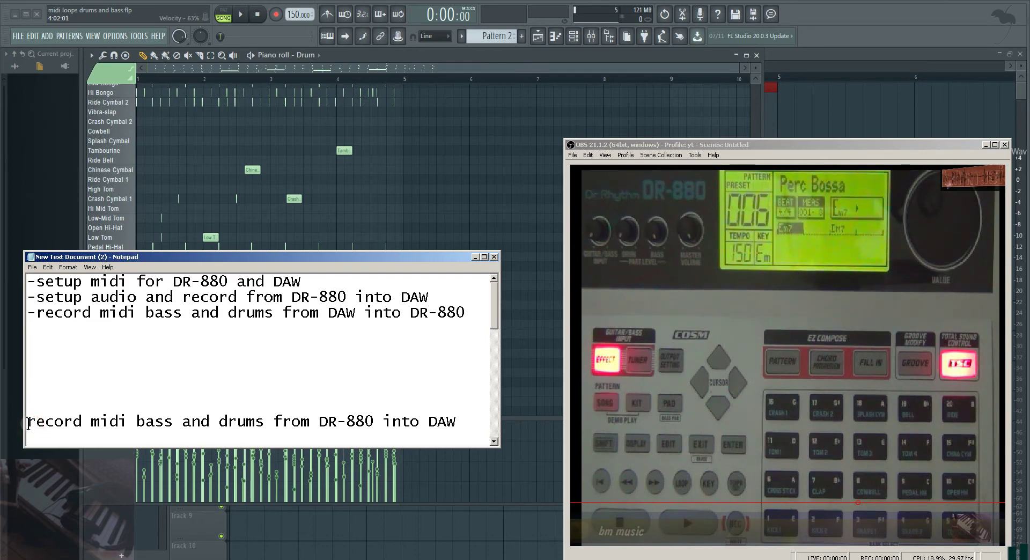
type("-")
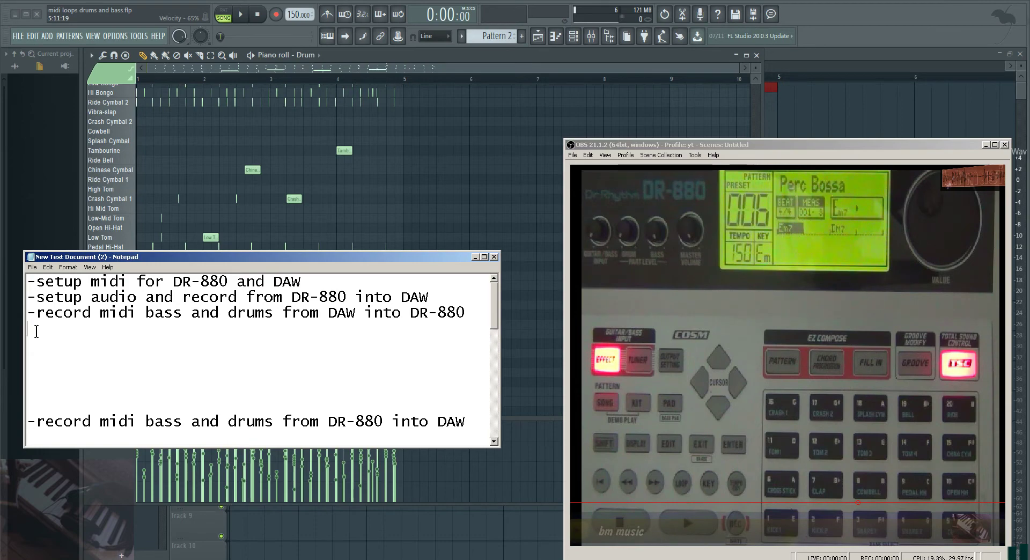
Remove the blank lines above "-record midi bass and drums from DR-880 into DAW" so it directly follows the other listed topics.
key("BackSpace")
key("BackSpace")
key("BackSpace")
key("BackSpace")
key("BackSpace")
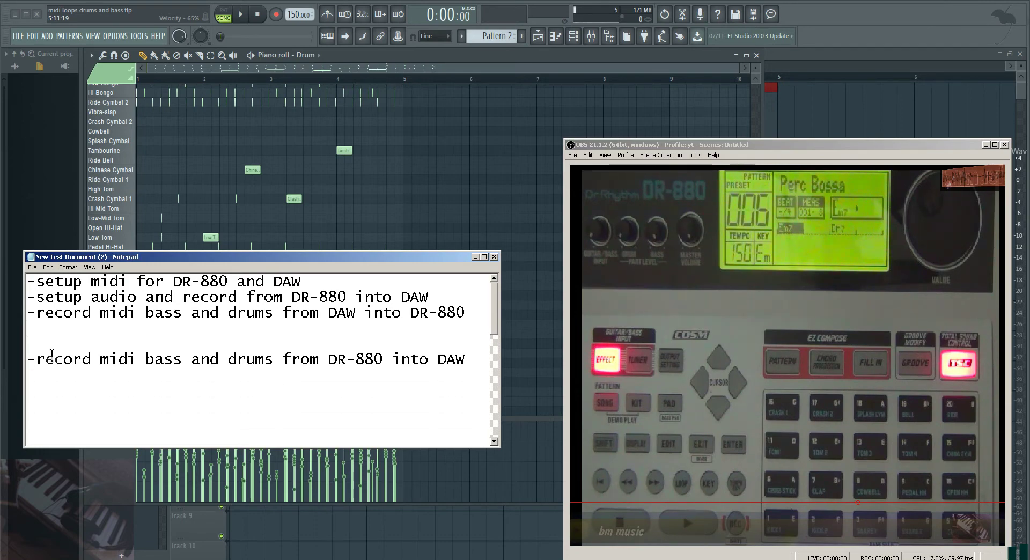
key("BackSpace")
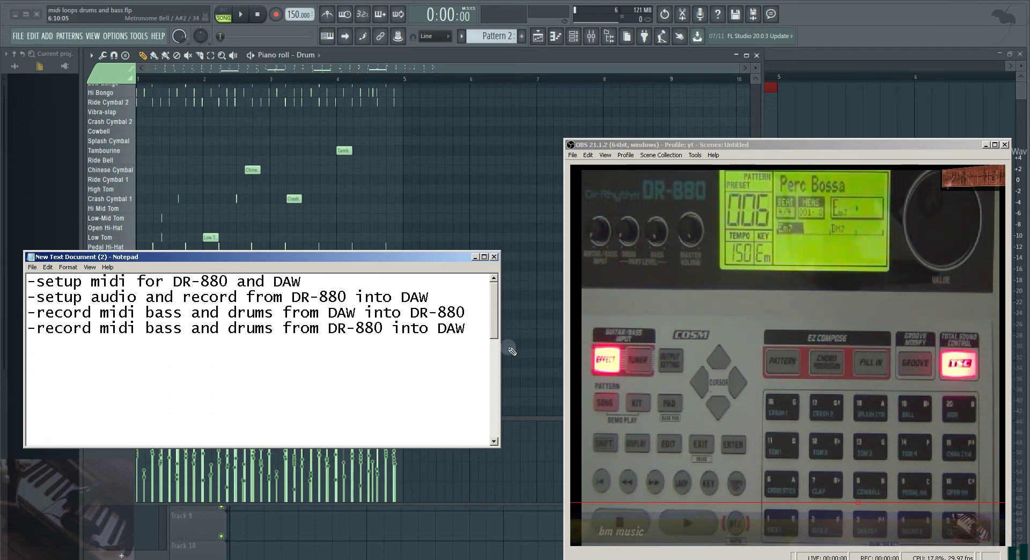
Move the "edit patterns on DR880" line from the end of the notes to just below the hyphenated topic list.
left_click_drag(494, 328, 494, 353)
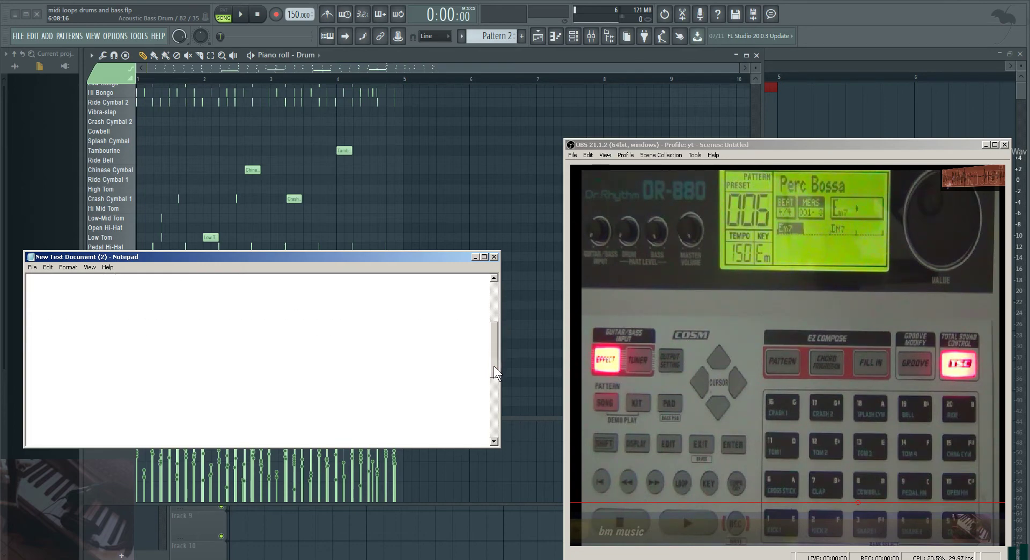
left_click_drag(493, 400, 494, 431)
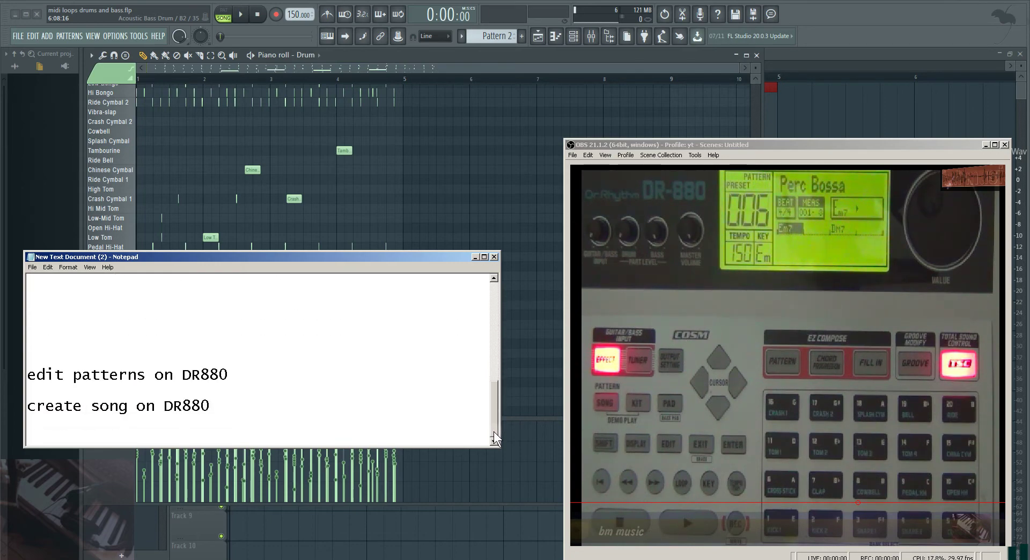
left_click_drag(236, 375, 20, 377)
key("ctrl+c")
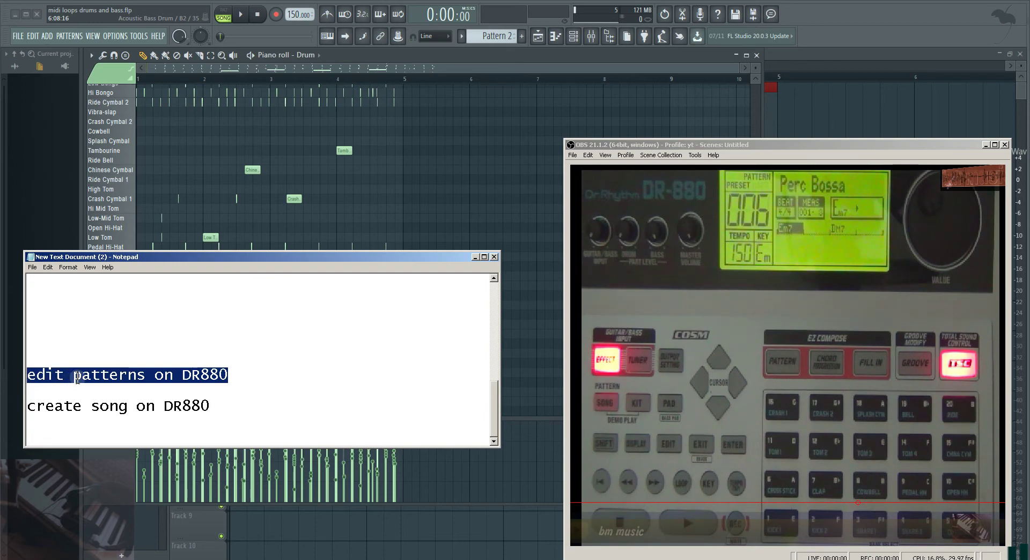
key("Delete")
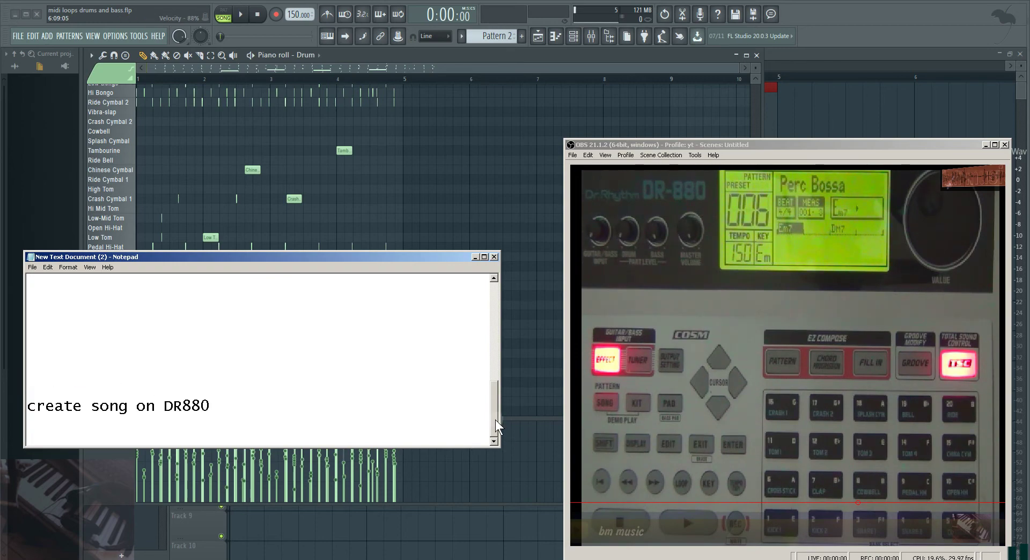
left_click_drag(495, 419, 493, 385)
left_click_drag(491, 342, 483, 313)
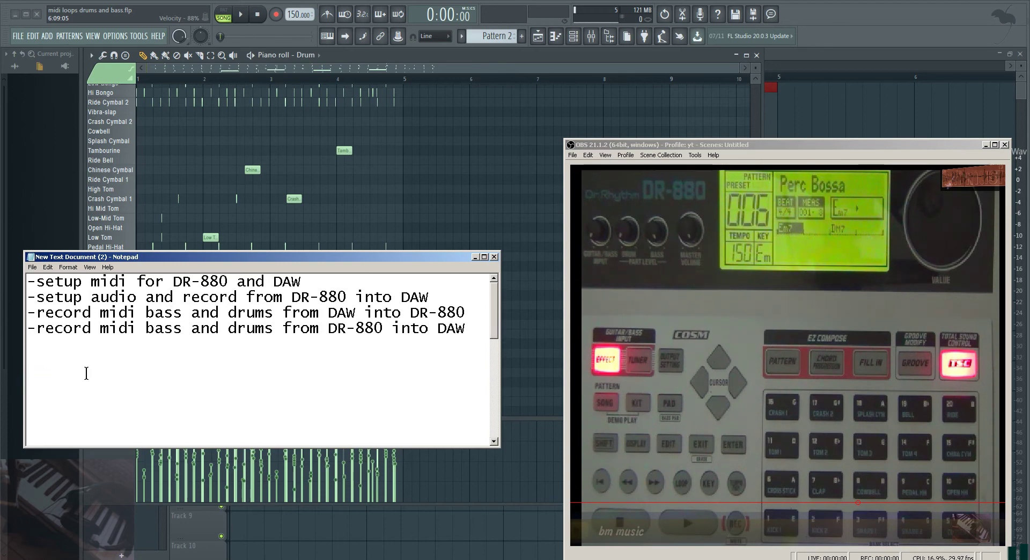
key("ctrl+v")
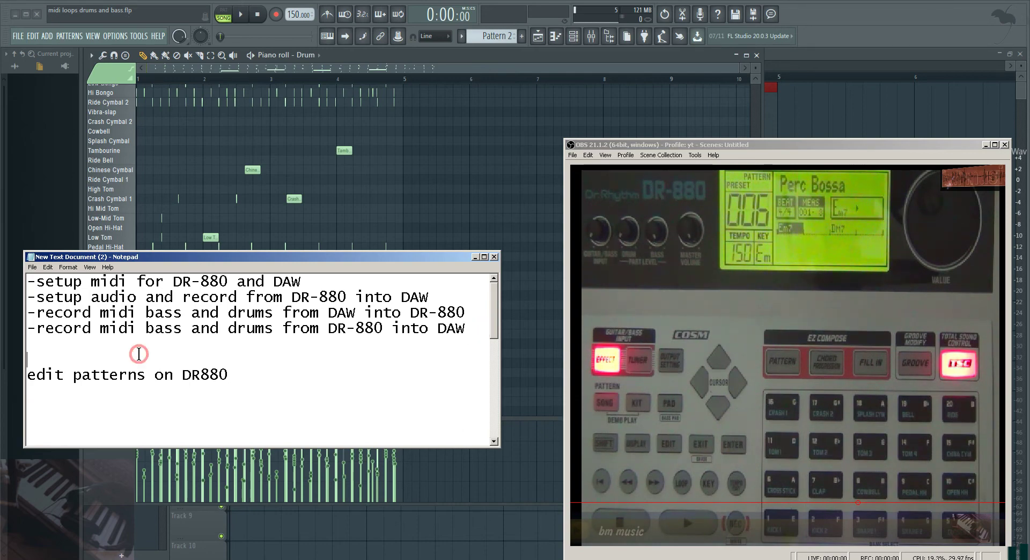
Insert blank lines above the "edit patterns on DR880" line and correct its device name to "DR-880".
key("Return")
key("Return")
key("Return")
scroll(279, 408, "down", 2)
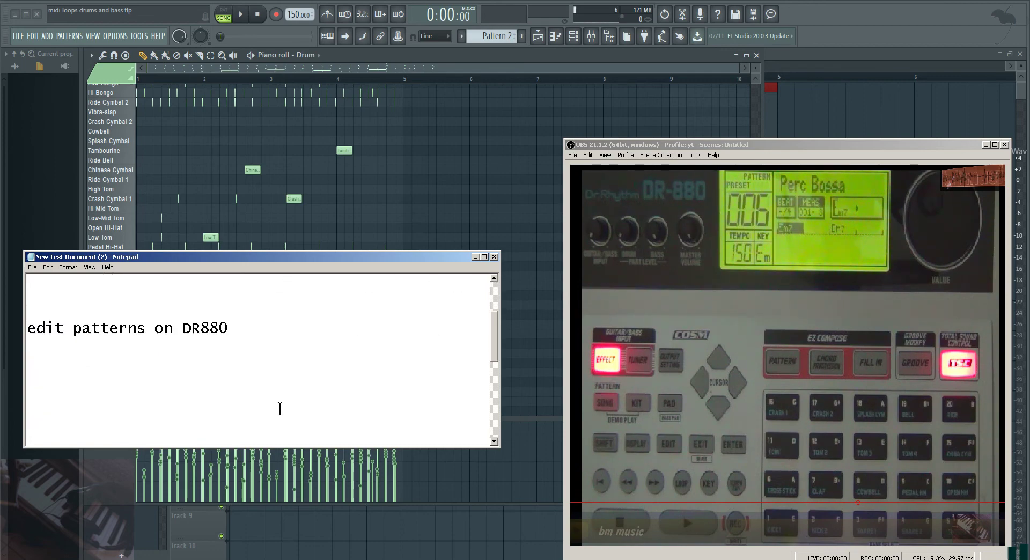
left_click_drag(245, 329, 28, 329)
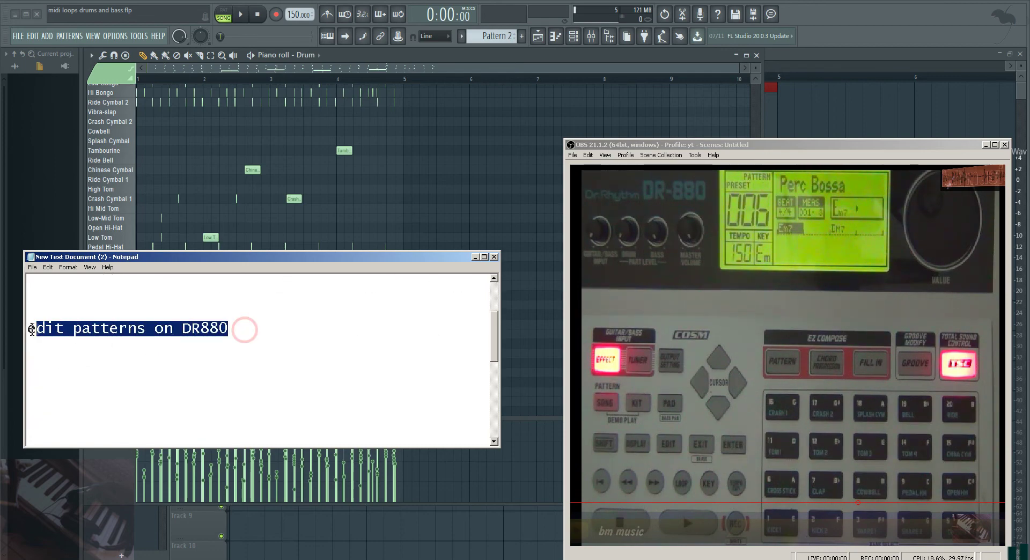
left_click(200, 328)
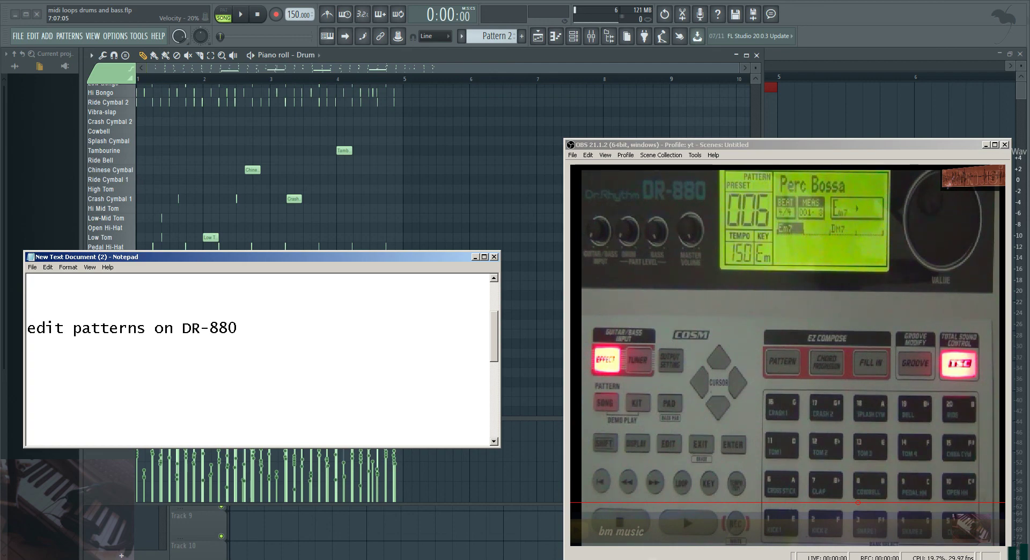
key("alt+Tab")
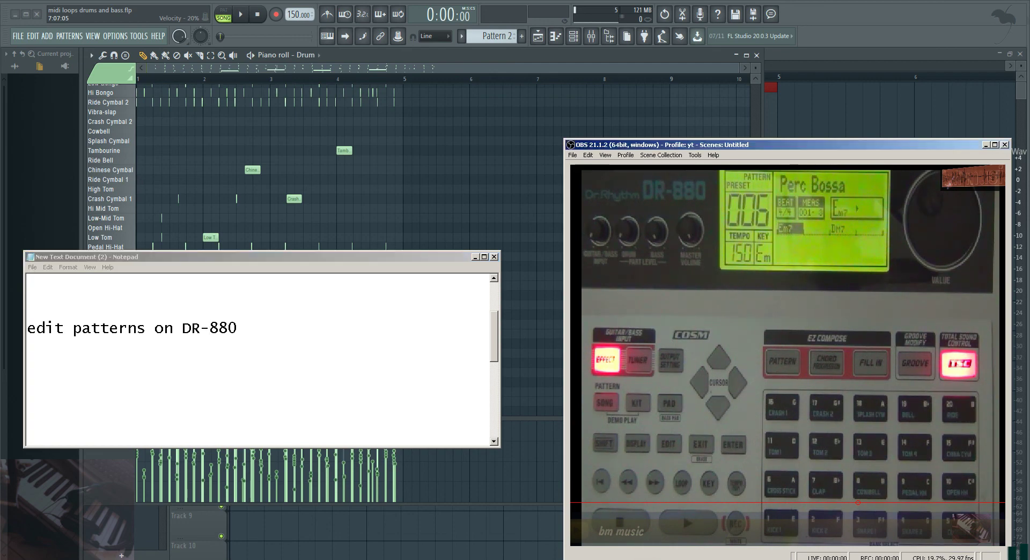
key("alt+Tab")
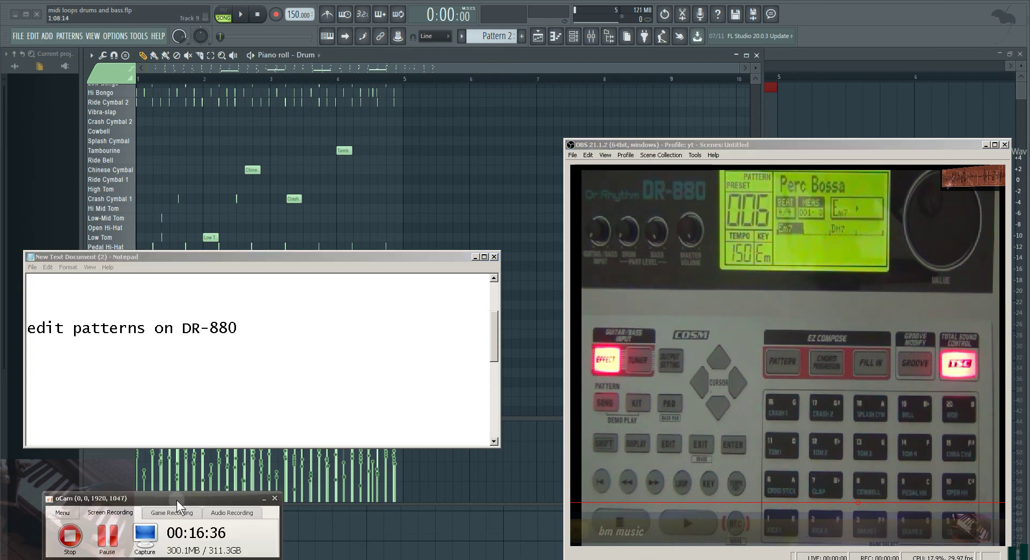